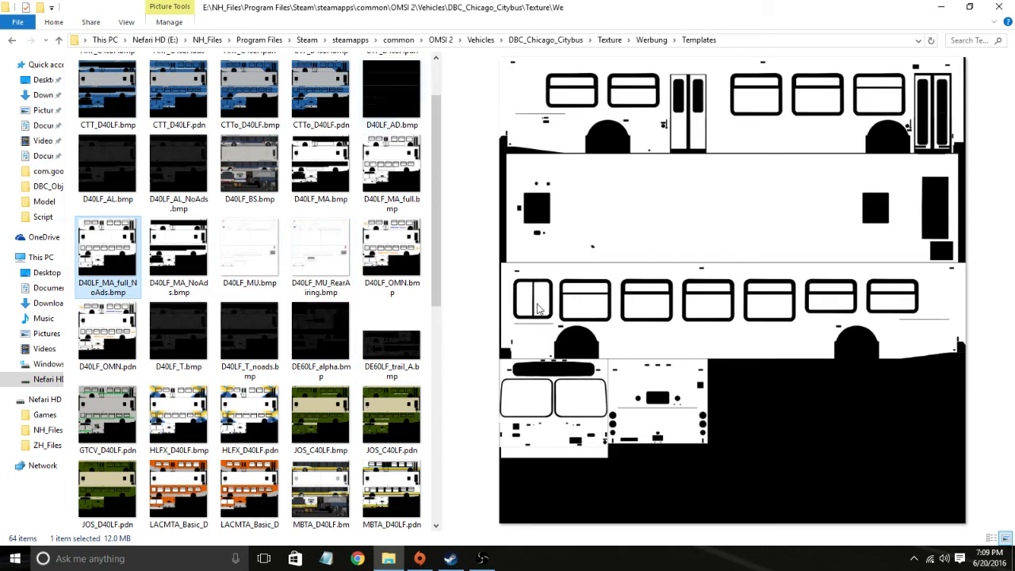
Step: Browse from the DBC_Chicago_Citybus vehicle folder through Texture and Werbung into the Templates folder
{"action": "right_click", "coordinate": [91, 232]}
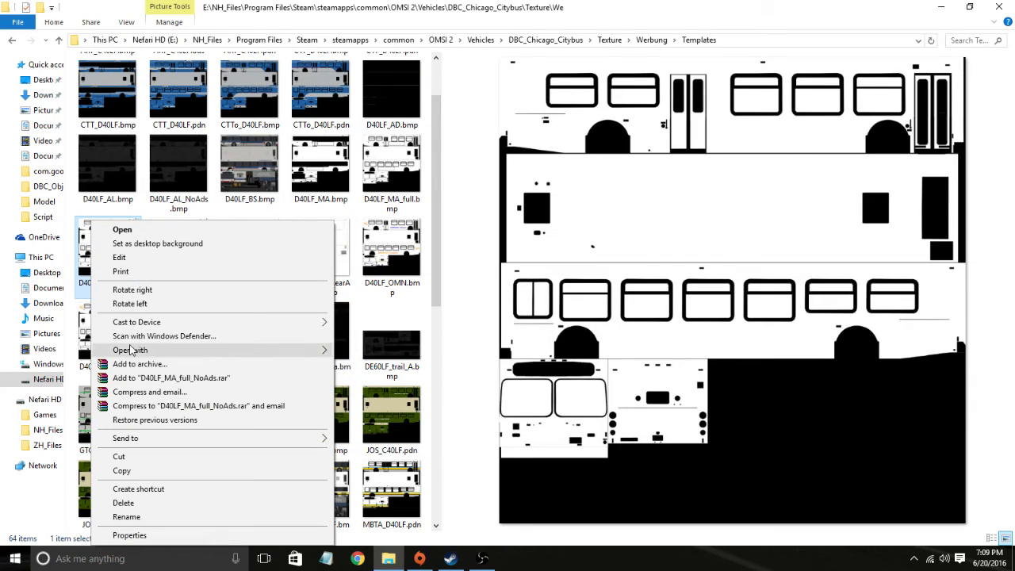
{"action": "mouse_move", "coordinate": [132, 349]}
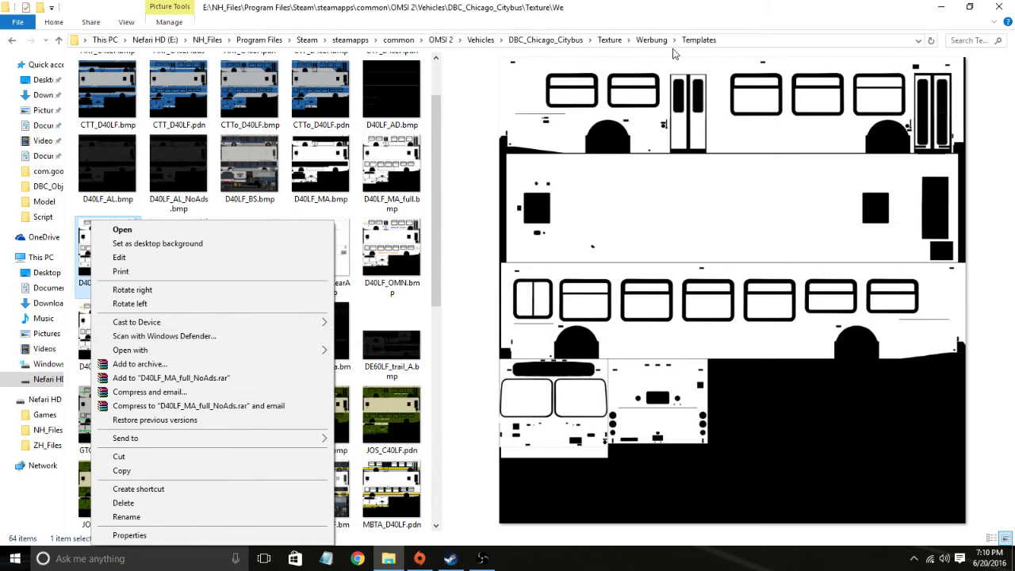
{"action": "left_click", "coordinate": [654, 41]}
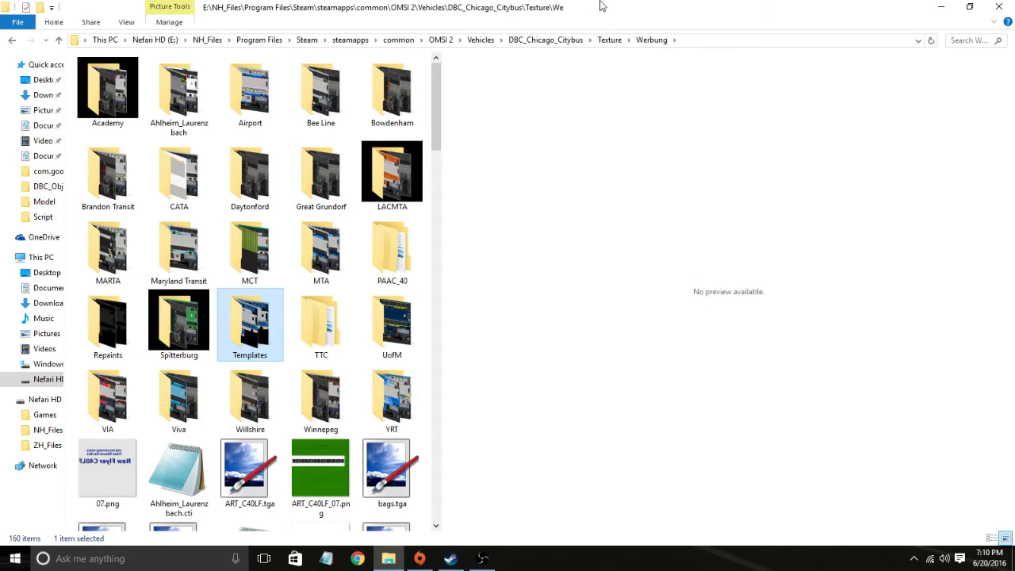
{"action": "left_click", "coordinate": [547, 41]}
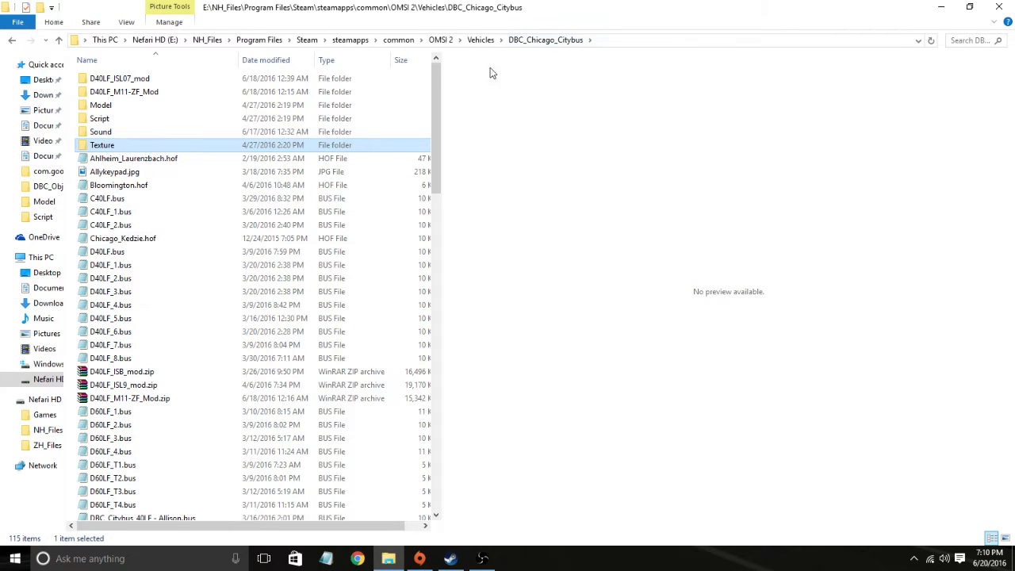
{"action": "double_click", "coordinate": [119, 145]}
{"action": "double_click", "coordinate": [250, 79]}
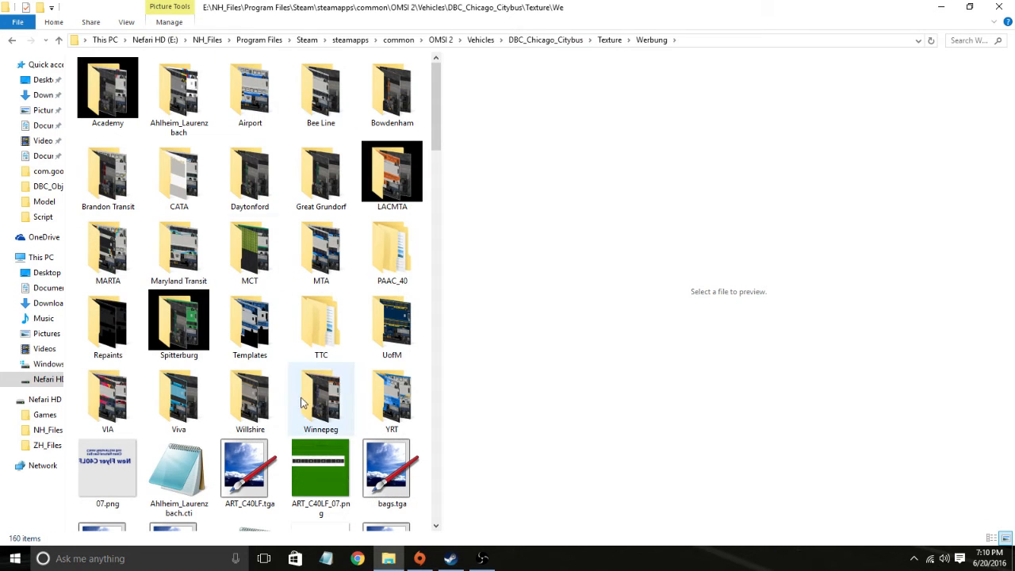
{"action": "double_click", "coordinate": [250, 342]}
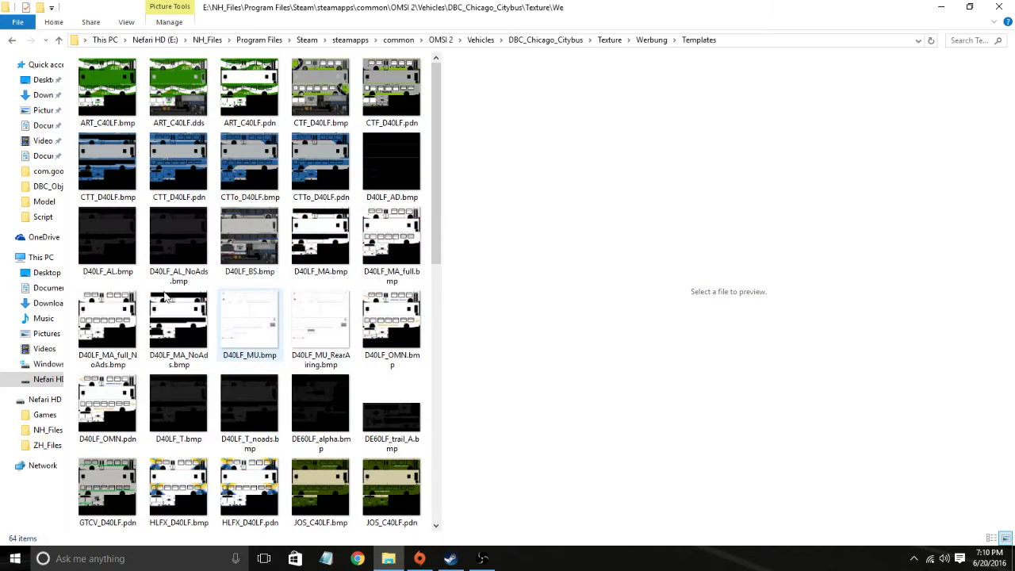
Step: Preview the D40LF and DE60LF template bitmaps, comparing the full and NoAds variants of the D40LF_MA templates
{"action": "left_click", "coordinate": [131, 349]}
{"action": "left_click", "coordinate": [173, 349]}
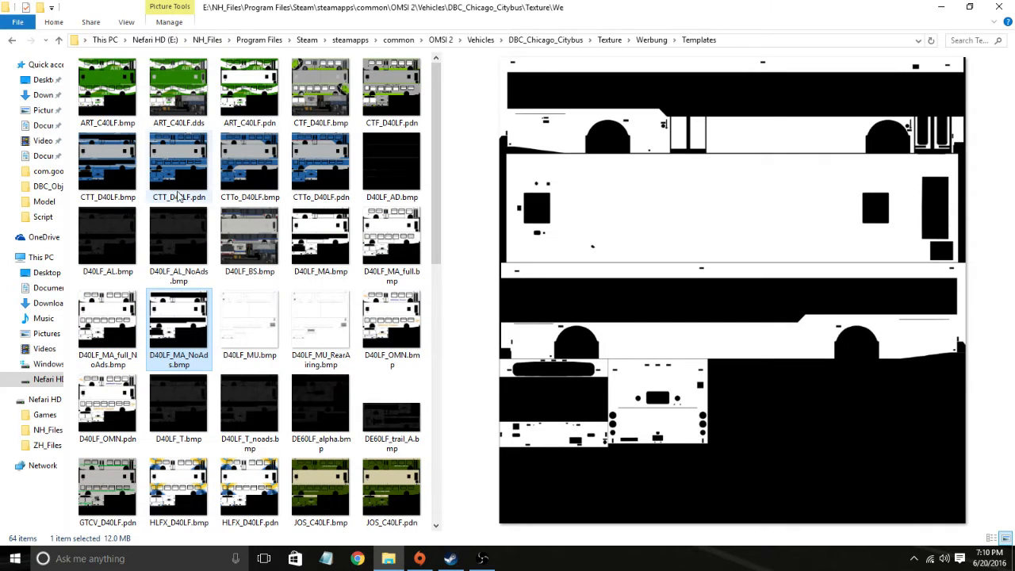
{"action": "scroll", "coordinate": [322, 231], "scroll_direction": "down", "scroll_amount": 8}
{"action": "scroll", "coordinate": [321, 232], "scroll_direction": "up", "scroll_amount": 6}
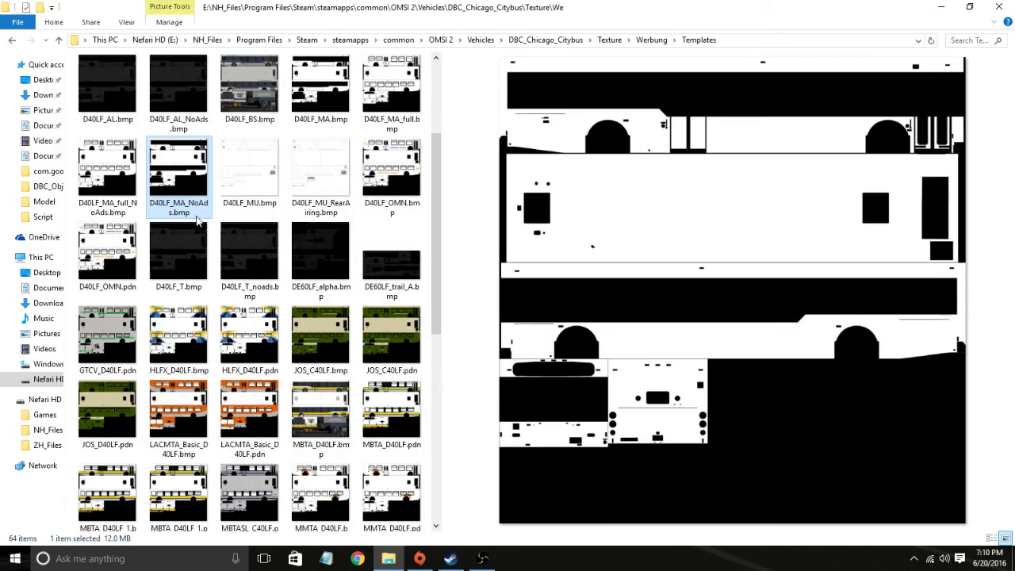
{"action": "left_click", "coordinate": [111, 267]}
{"action": "left_click", "coordinate": [175, 260]}
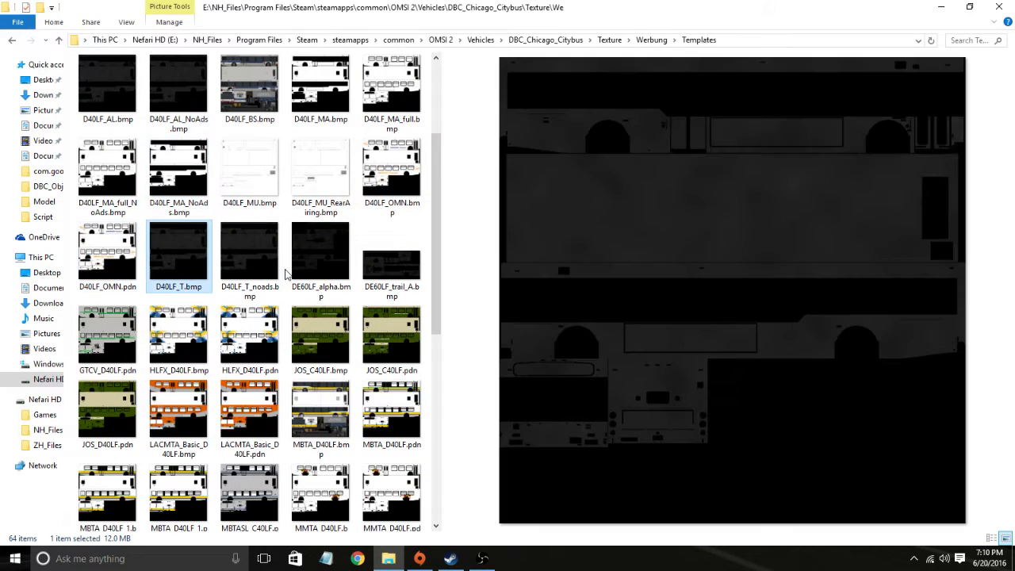
{"action": "left_click", "coordinate": [305, 262]}
{"action": "left_click", "coordinate": [390, 260]}
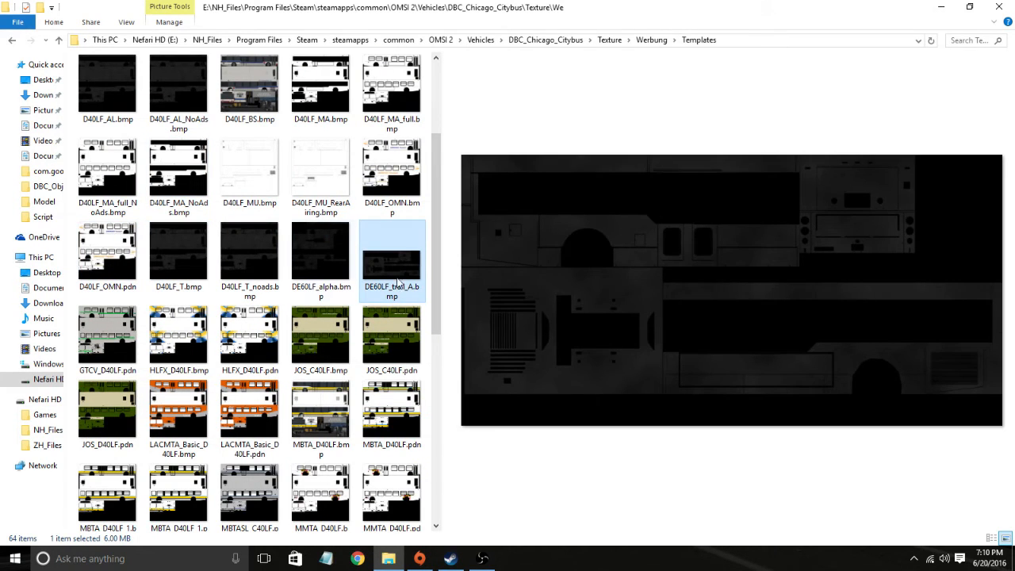
{"action": "left_click", "coordinate": [321, 276]}
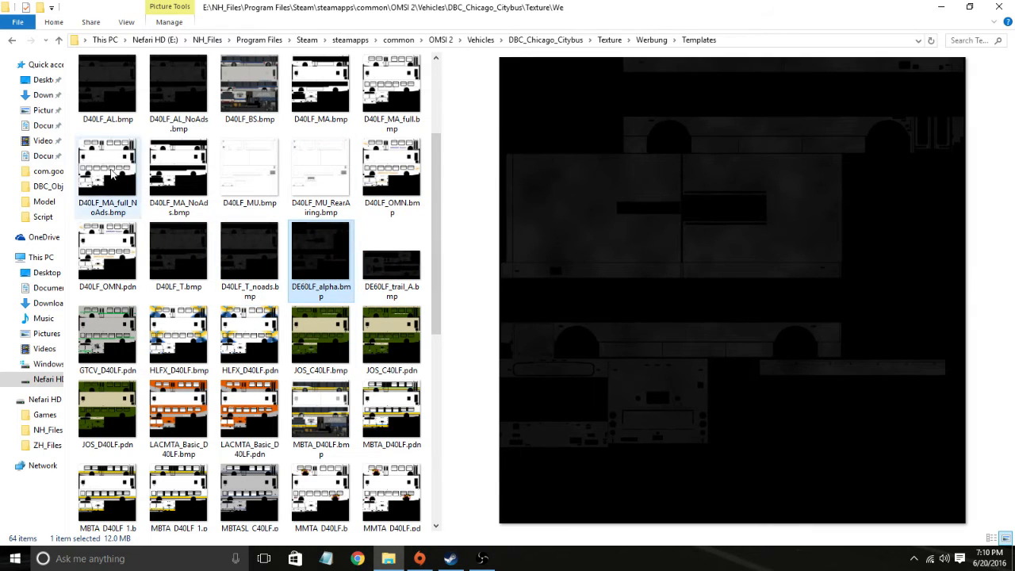
{"action": "left_click", "coordinate": [127, 157]}
{"action": "left_click", "coordinate": [163, 156]}
{"action": "scroll", "coordinate": [162, 156], "scroll_direction": "up", "scroll_amount": 2}
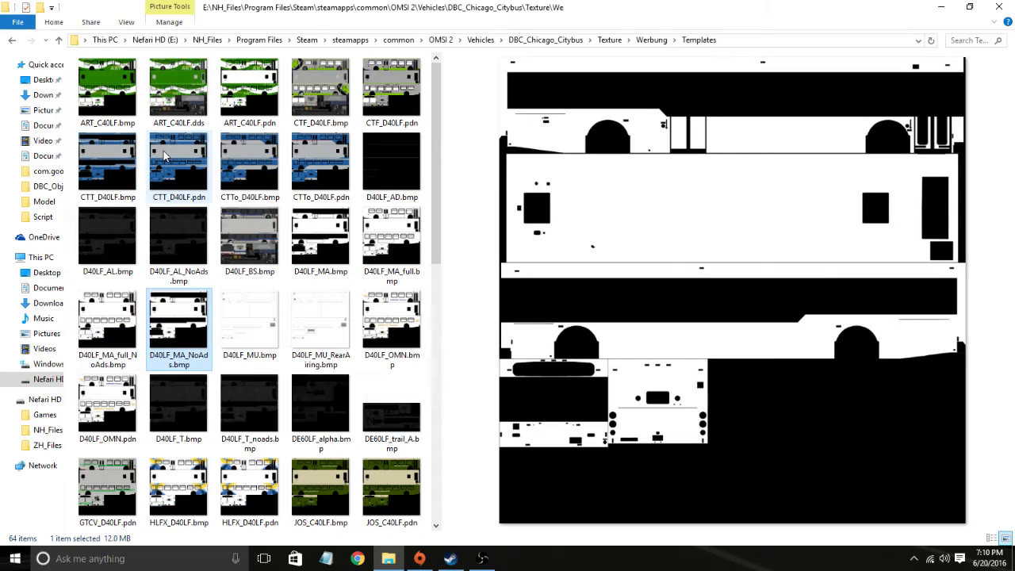
{"action": "left_click", "coordinate": [310, 244]}
{"action": "left_click", "coordinate": [389, 244]}
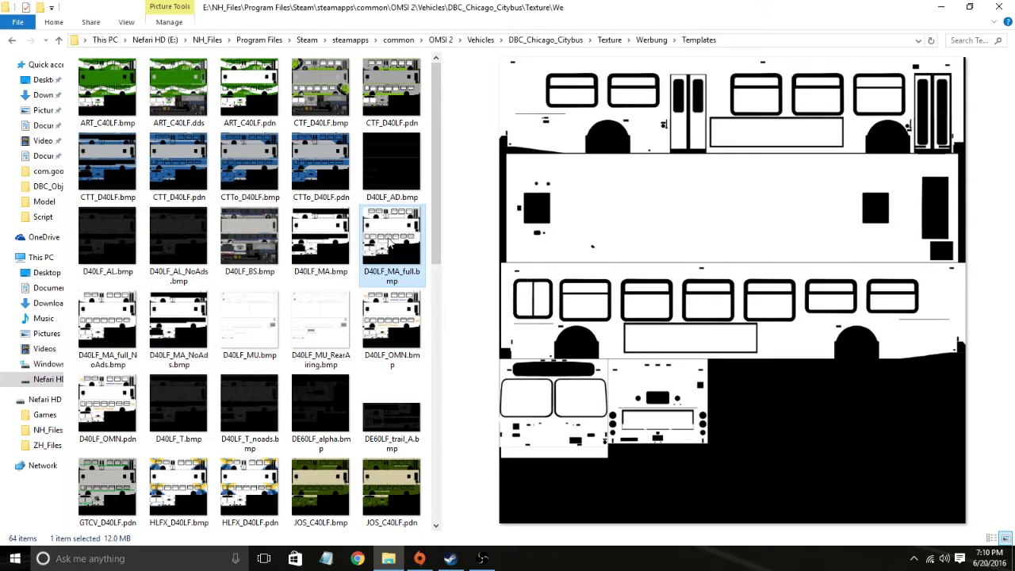
Step: Open the D40LF_MA_full_NoAds.bmp template in paint.net
{"action": "left_click", "coordinate": [123, 319]}
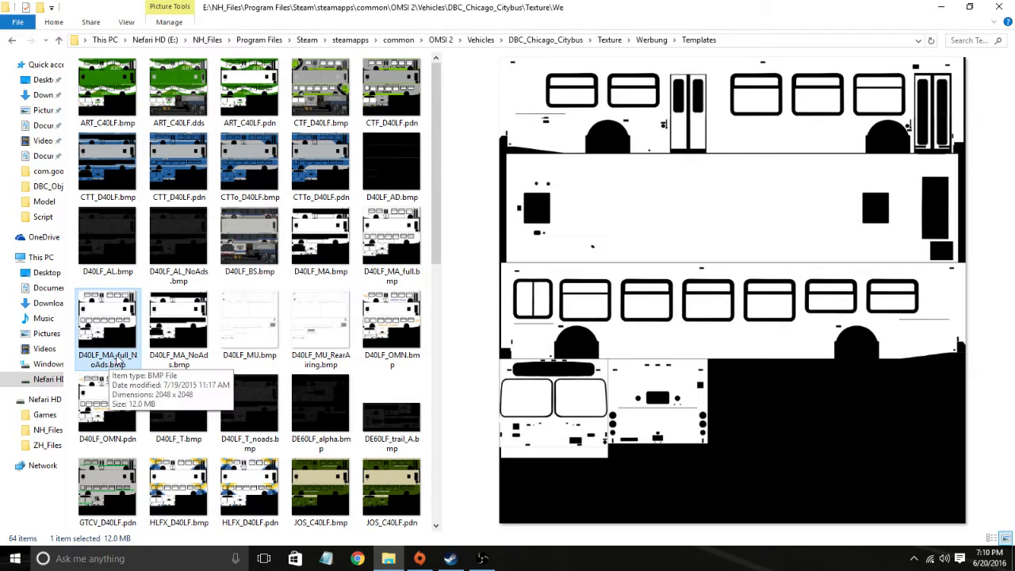
{"action": "right_click", "coordinate": [125, 353]}
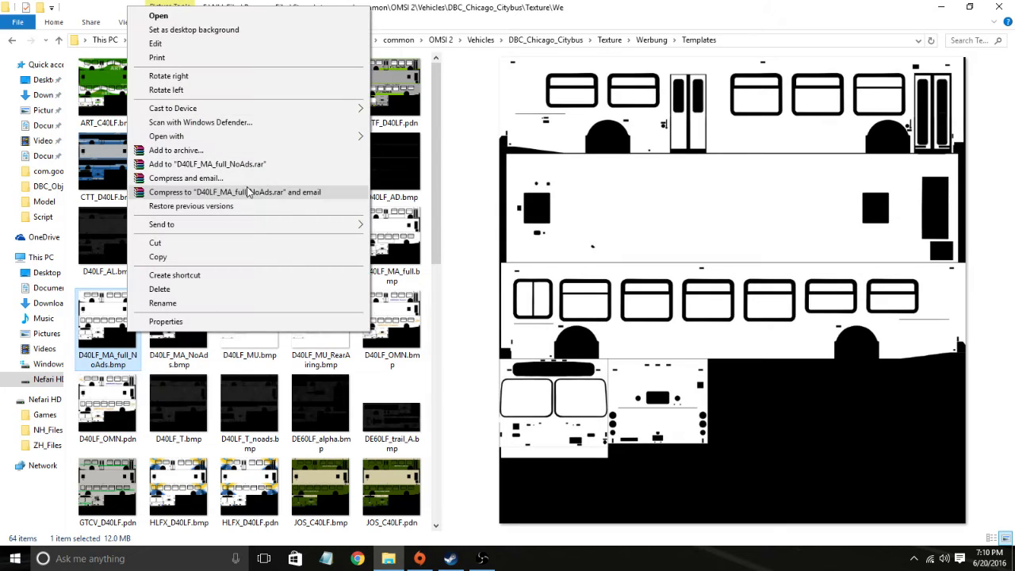
{"action": "mouse_move", "coordinate": [249, 143]}
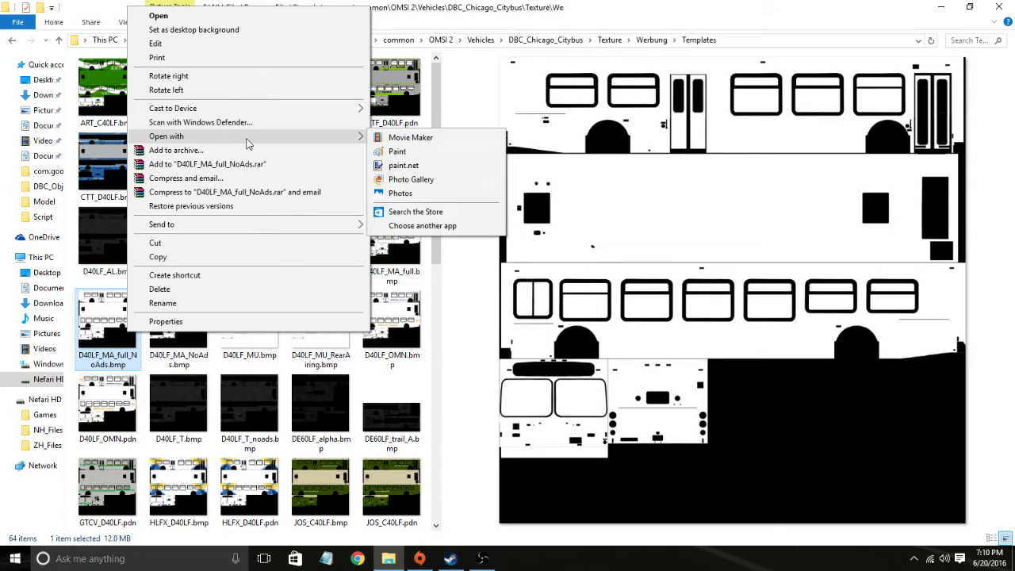
{"action": "left_click", "coordinate": [448, 172]}
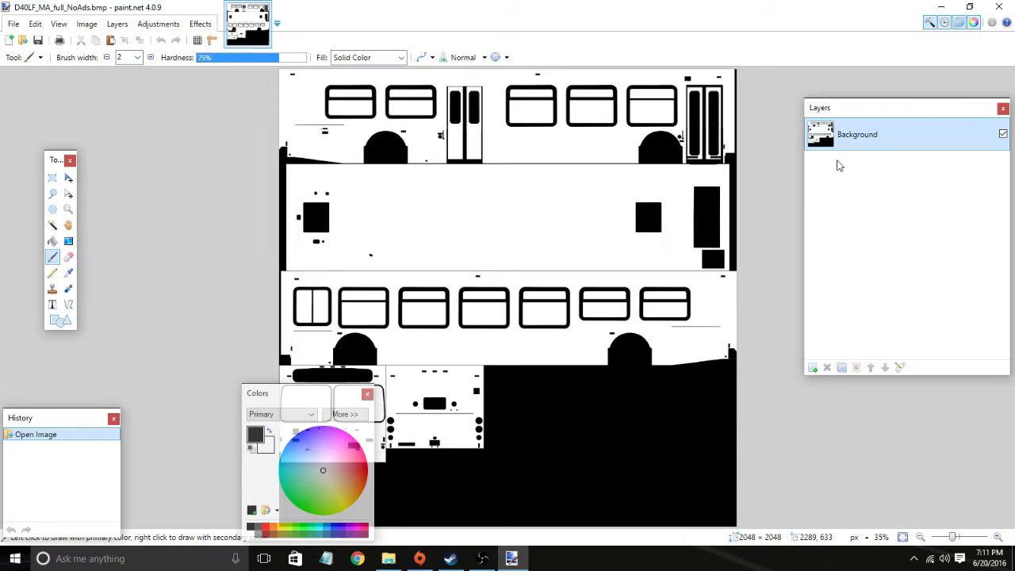
Step: Return to the Templates folder and open D40LF_BS.bmp in paint.net as well
{"action": "left_click", "coordinate": [388, 558]}
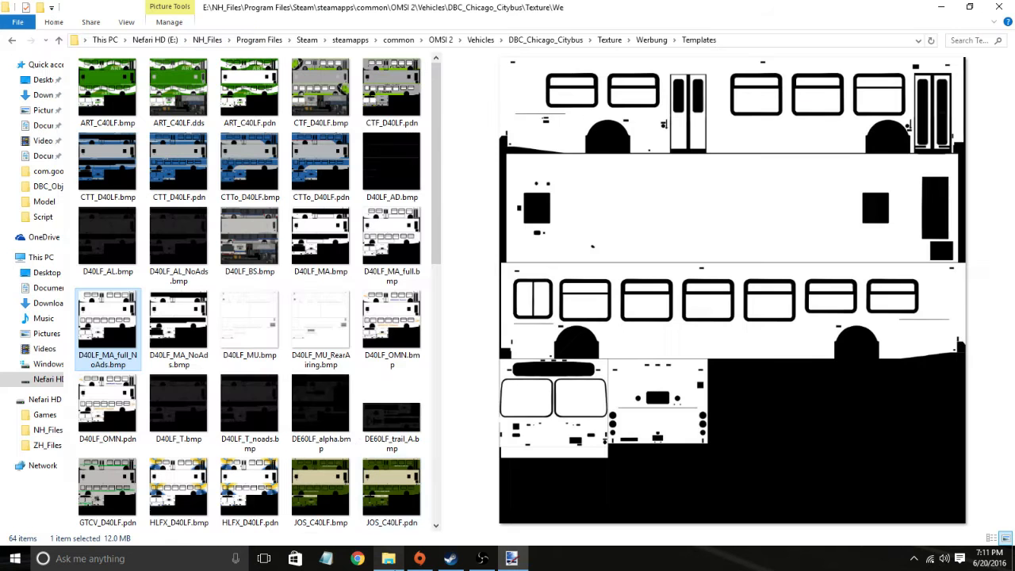
{"action": "left_click", "coordinate": [246, 250]}
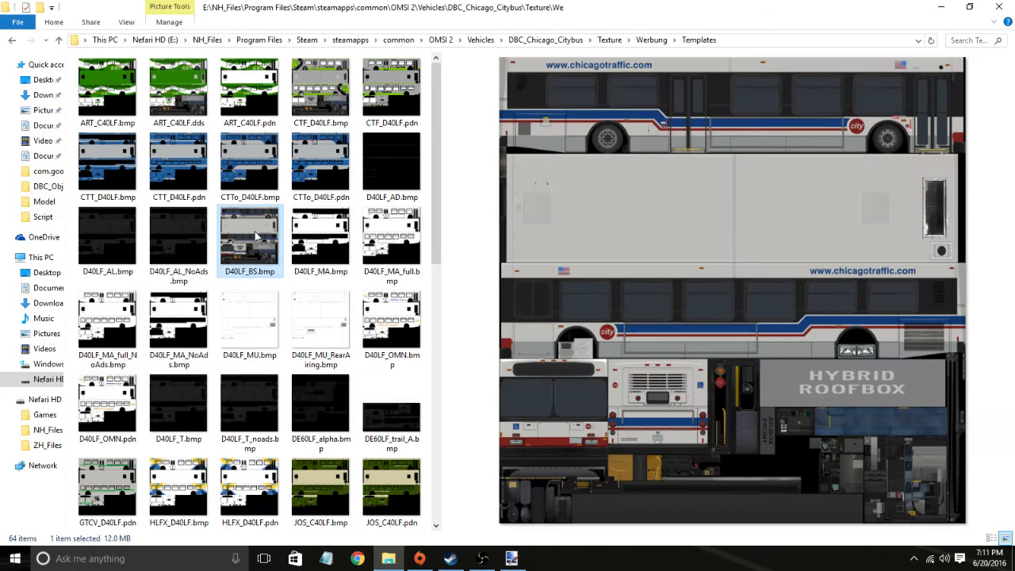
{"action": "right_click", "coordinate": [252, 224]}
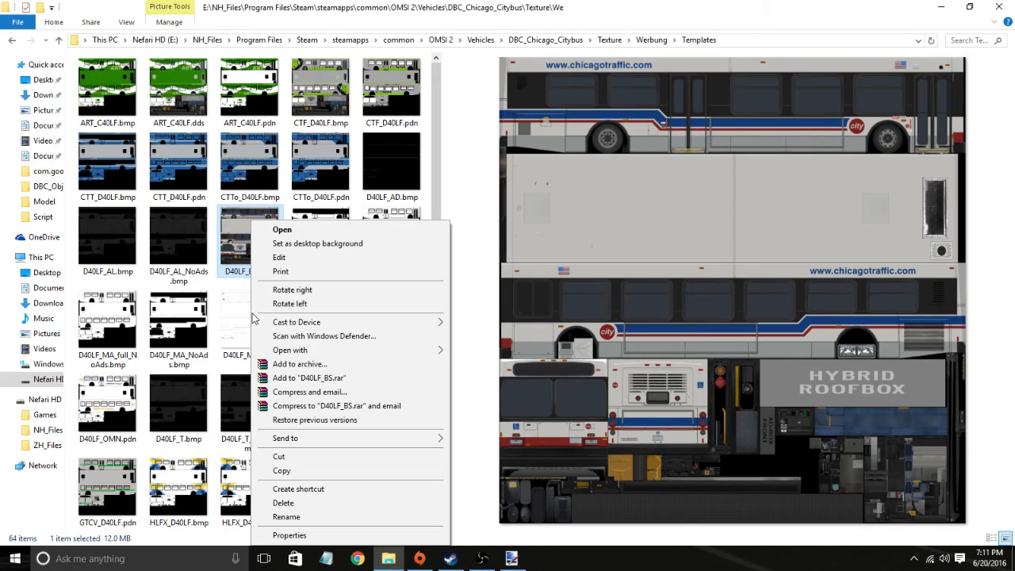
{"action": "mouse_move", "coordinate": [274, 350]}
{"action": "left_click", "coordinate": [460, 380]}
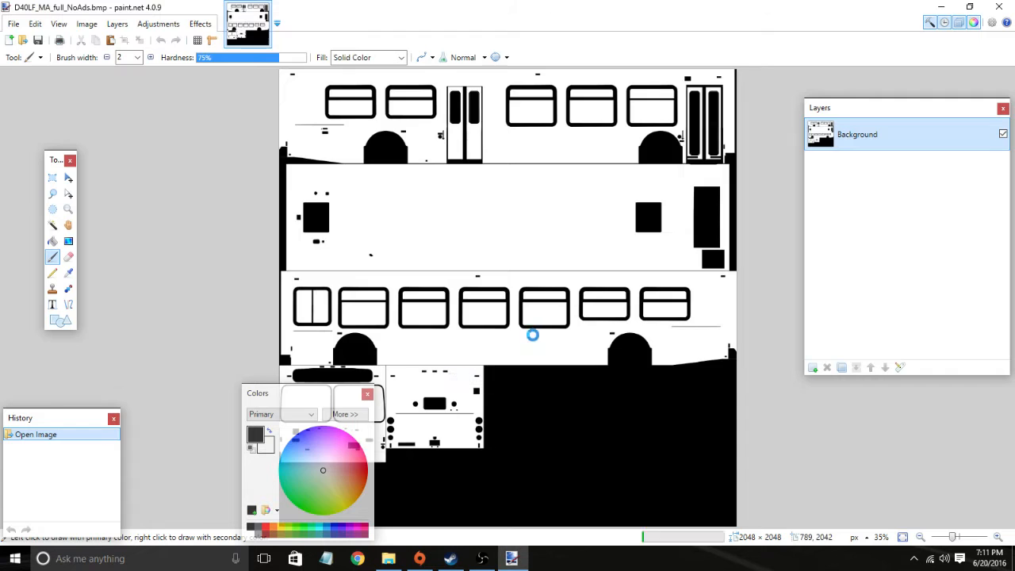
Step: Select the dark bumper strip below the bus front in D40LF_BS.bmp with a rectangle of about 478 × 80 px
{"action": "left_click", "coordinate": [53, 181]}
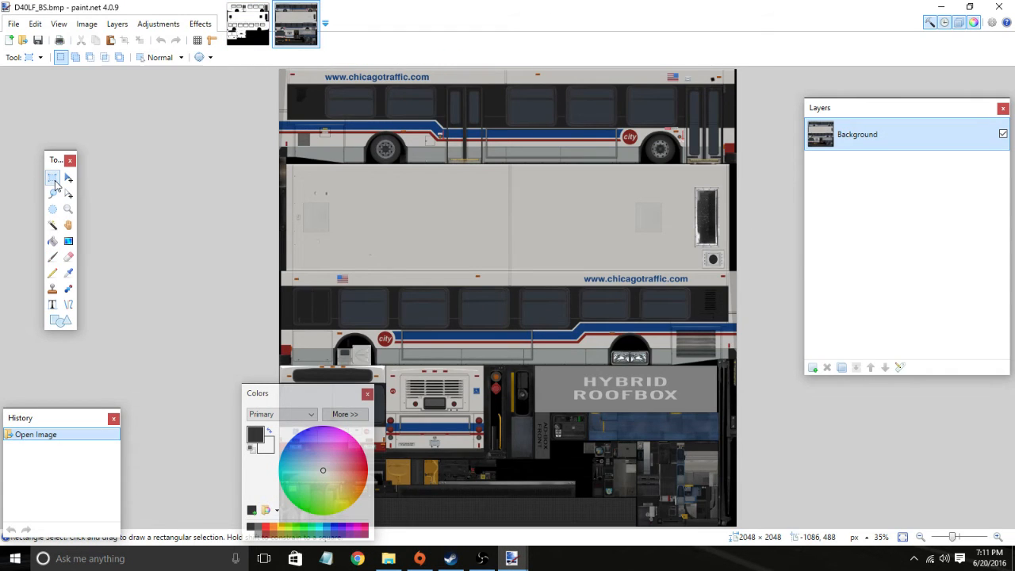
{"action": "scroll", "coordinate": [57, 186], "scroll_direction": "up", "scroll_amount": 3}
{"action": "scroll", "coordinate": [410, 141], "scroll_direction": "down", "scroll_amount": 5}
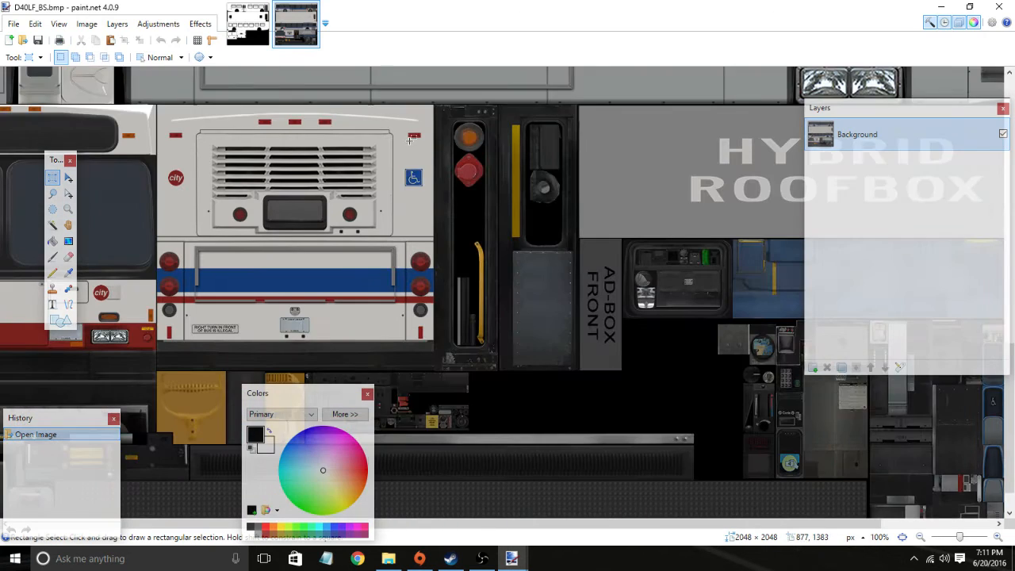
{"action": "scroll", "coordinate": [410, 140], "scroll_direction": "down", "scroll_amount": 1}
{"action": "left_click_drag", "start_coordinate": [491, 524], "coordinate": [345, 524]}
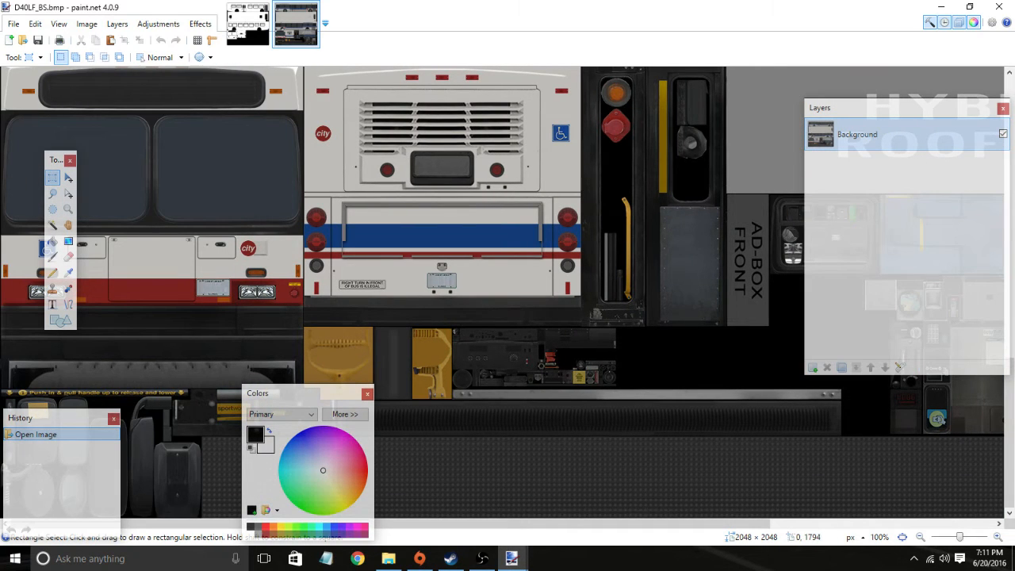
{"action": "left_click_drag", "start_coordinate": [0, 358], "coordinate": [303, 308]}
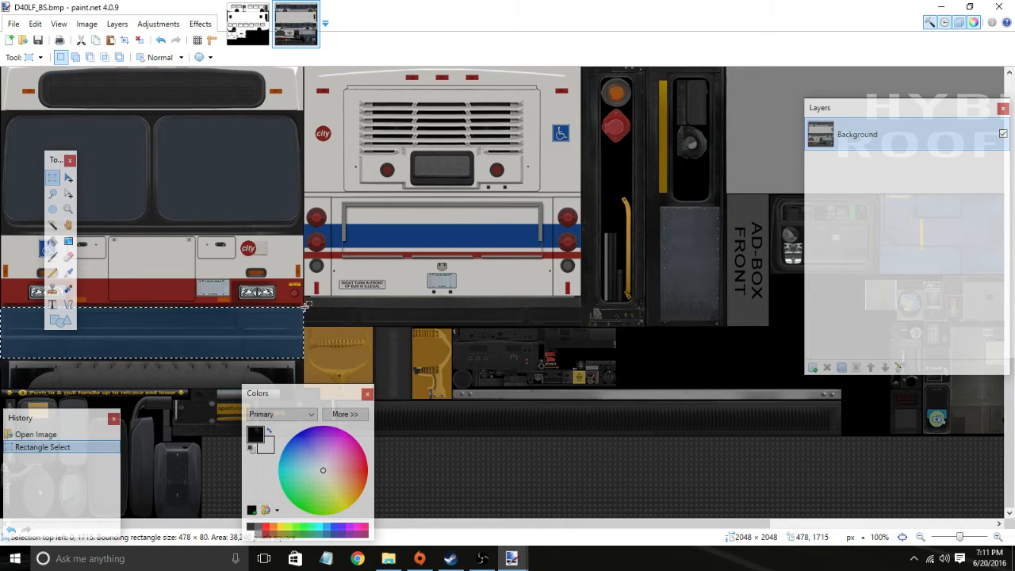
Step: Copy the selected bumper strip into D40LF_MA_full_NoAds.bmp at the same position below the bus front and deselect it
{"action": "left_click", "coordinate": [257, 18]}
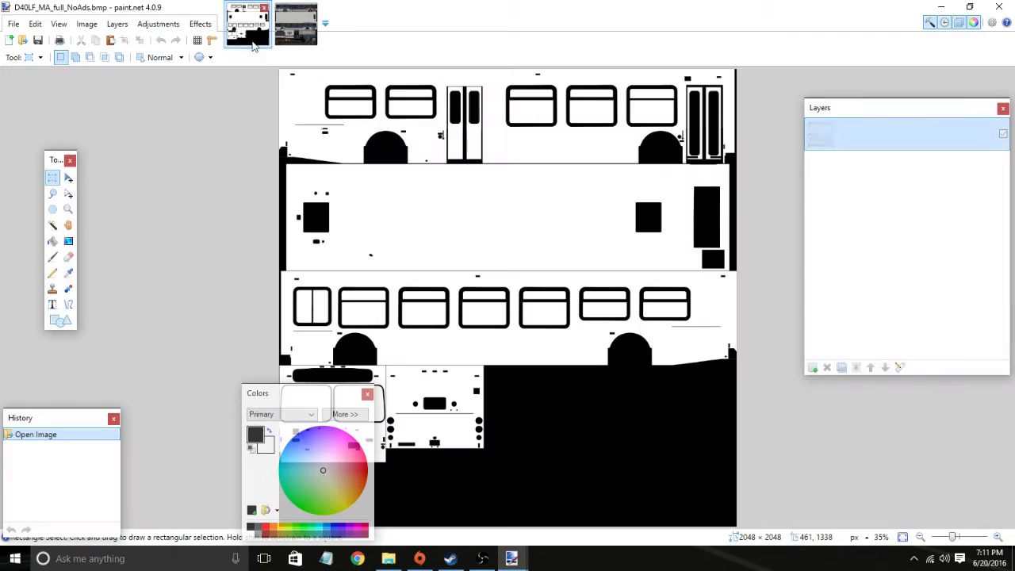
{"action": "key", "text": "ctrl+v"}
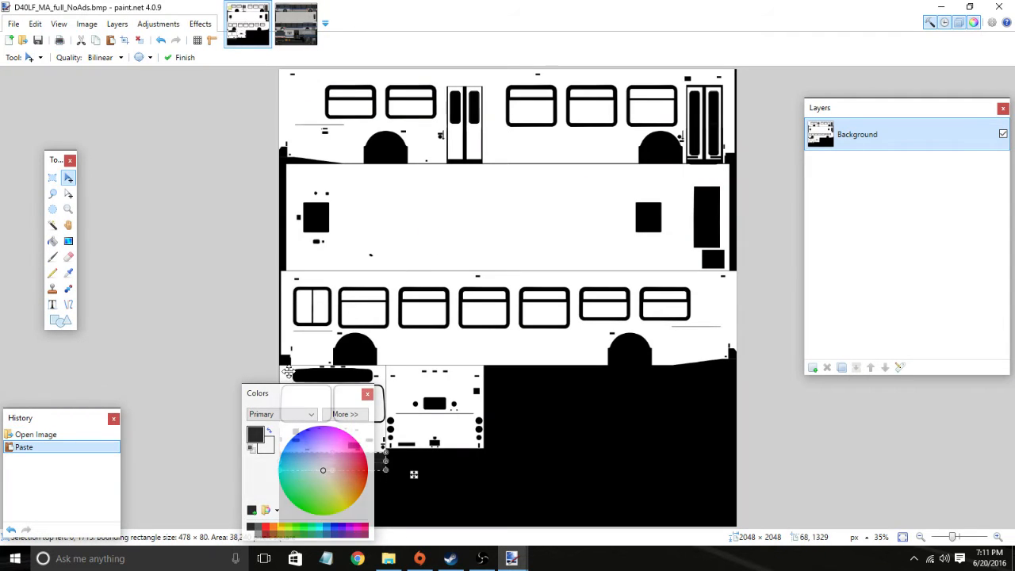
{"action": "left_click_drag", "start_coordinate": [291, 397], "coordinate": [135, 345]}
{"action": "key", "text": "ctrl+d"}
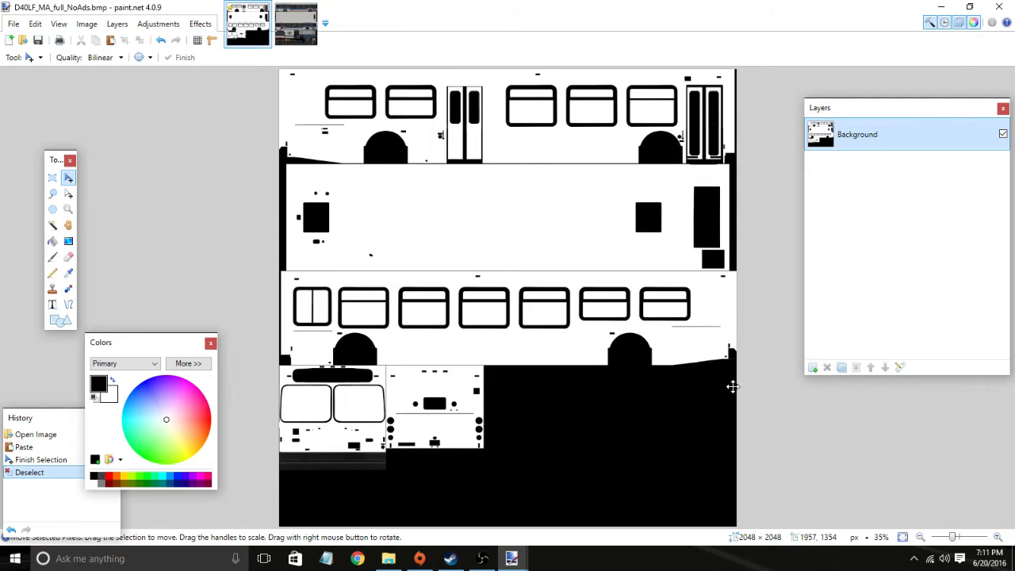
Step: Add a new layer above the background and set its blending mode to Multiply
{"action": "left_click", "coordinate": [814, 369]}
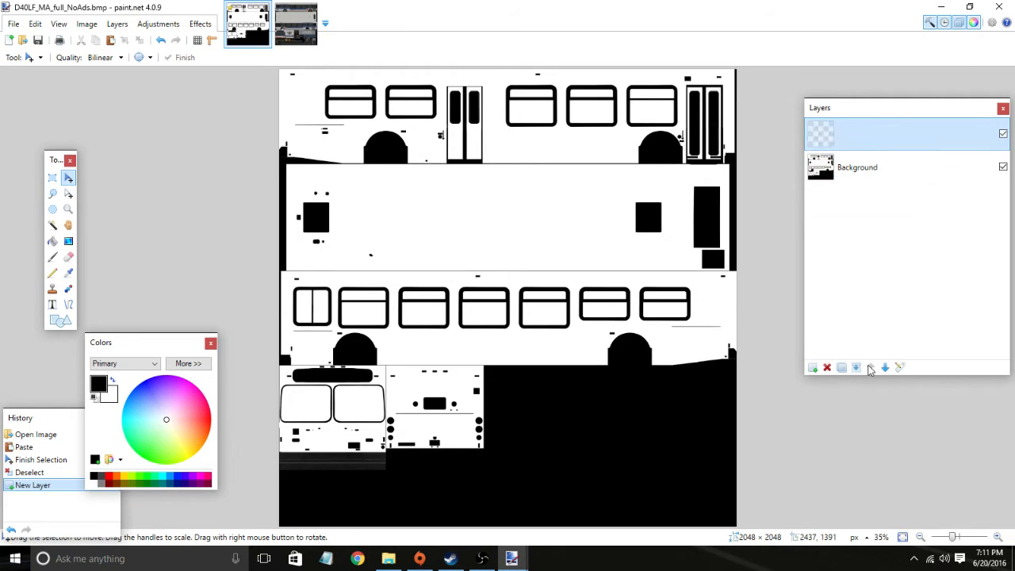
{"action": "left_click", "coordinate": [899, 368]}
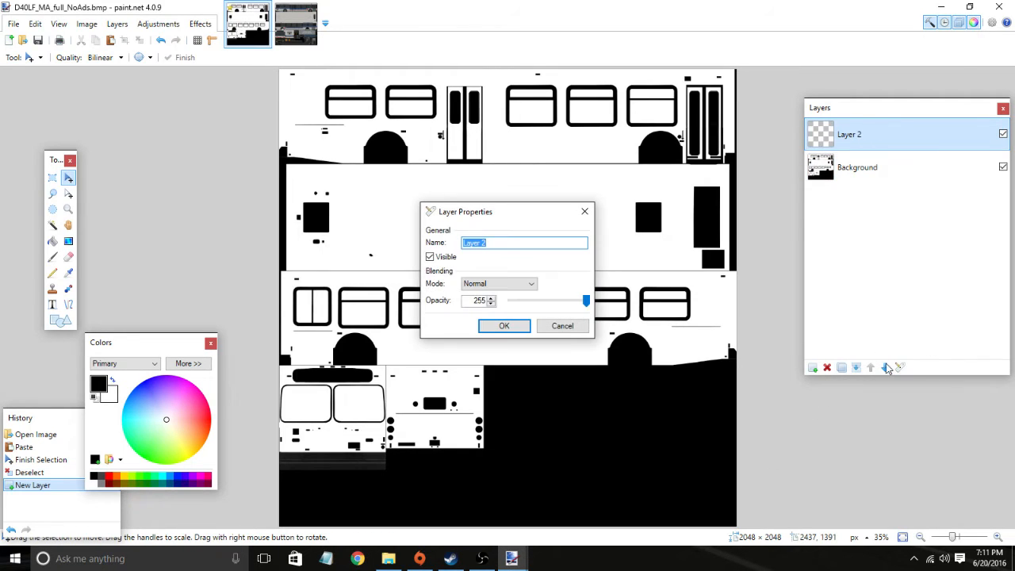
{"action": "left_click", "coordinate": [564, 328]}
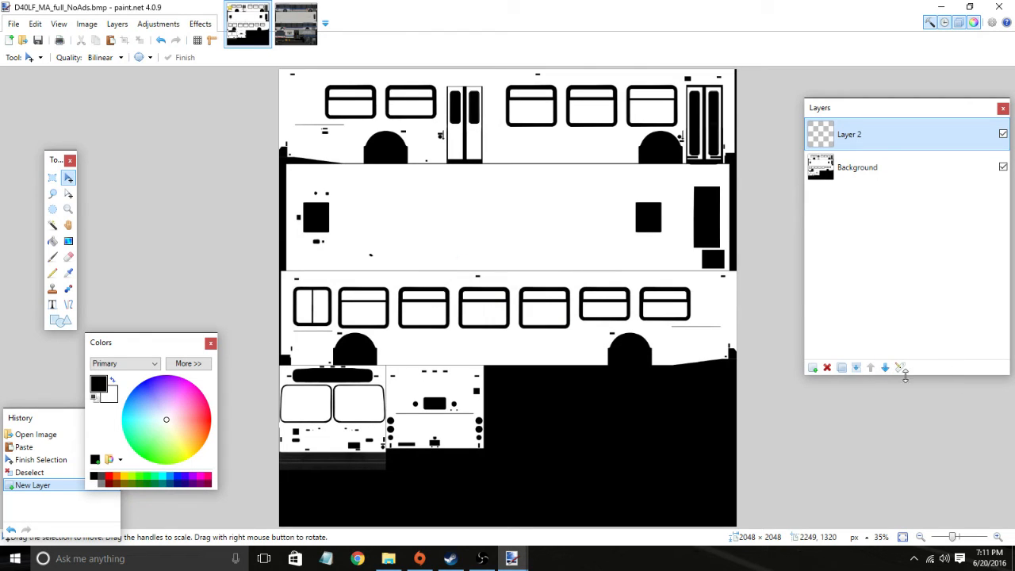
{"action": "left_click", "coordinate": [899, 369]}
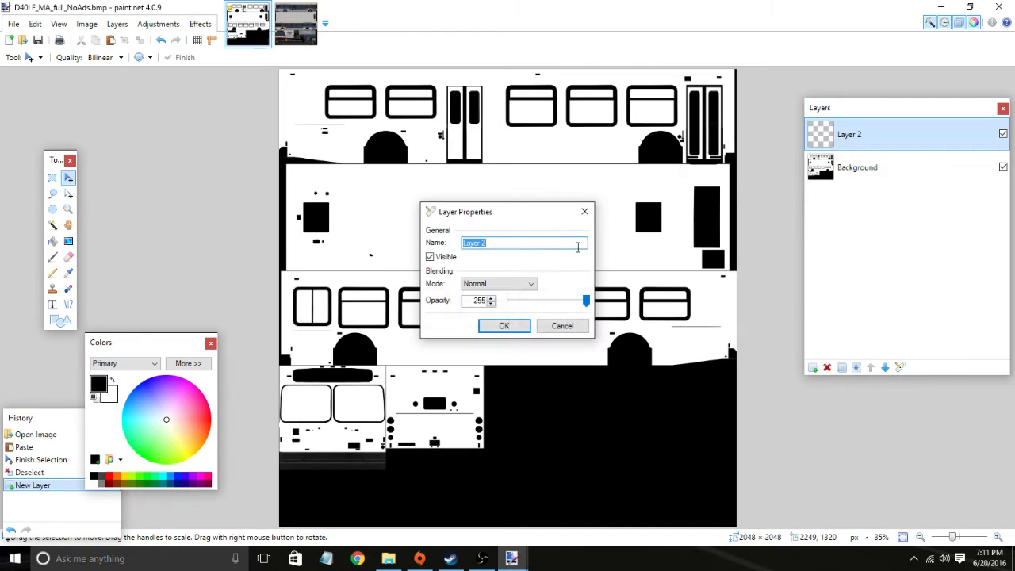
{"action": "left_click", "coordinate": [512, 287]}
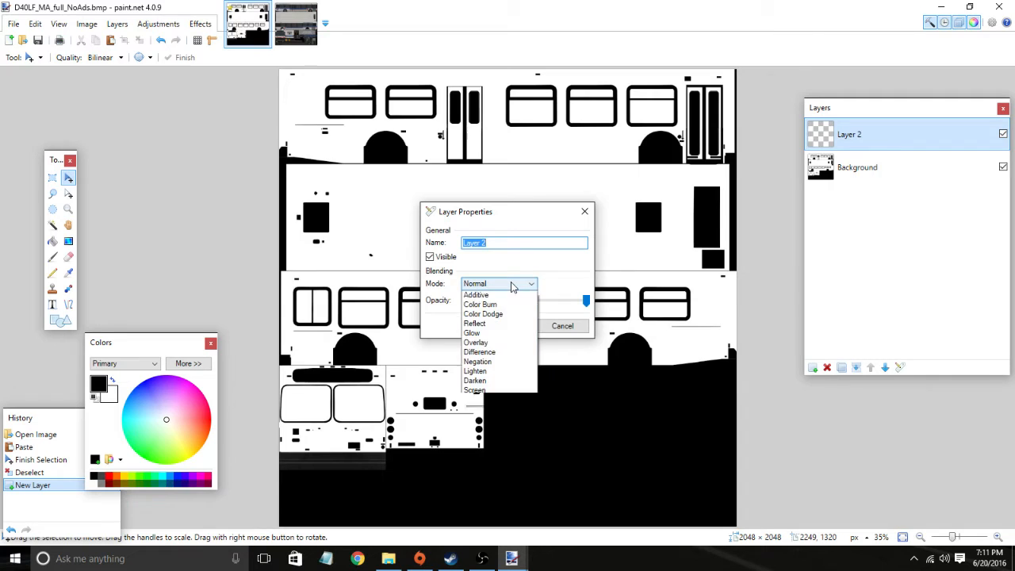
{"action": "left_click", "coordinate": [525, 304]}
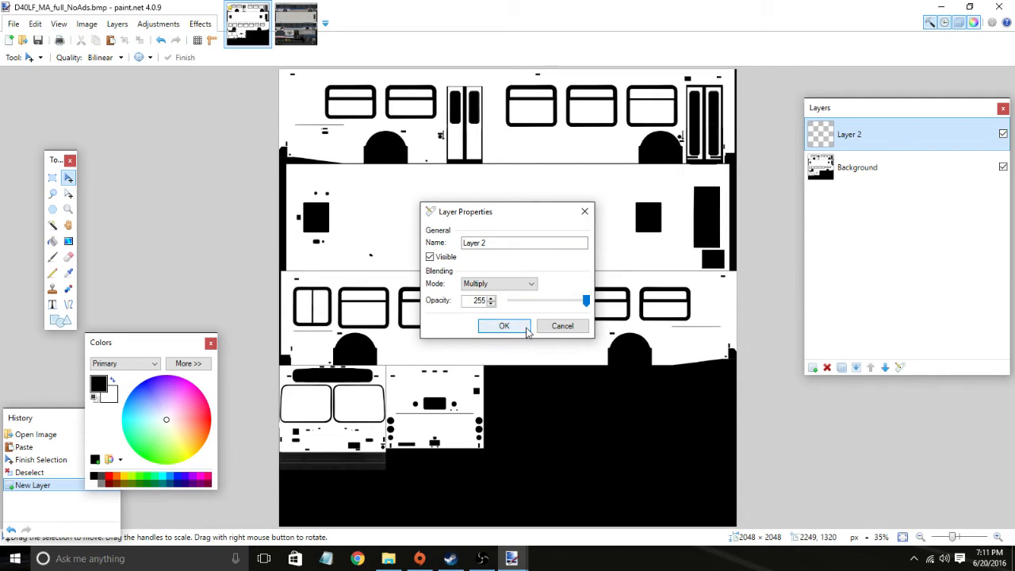
{"action": "left_click", "coordinate": [528, 327]}
Step: Choose orange as the primary color and set Layer 2's blending mode to Normal
{"action": "left_click", "coordinate": [118, 478]}
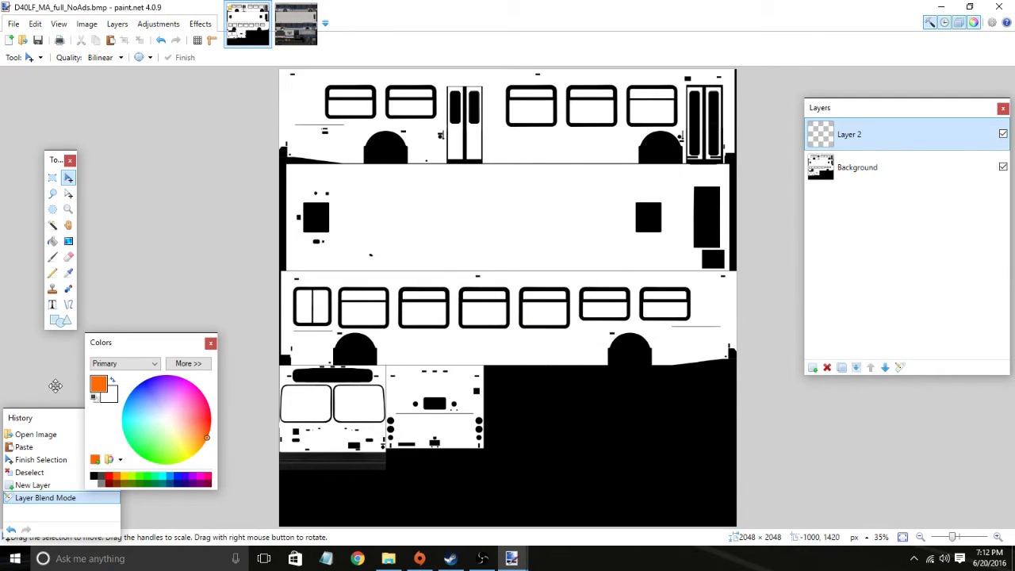
{"action": "left_click", "coordinate": [68, 304]}
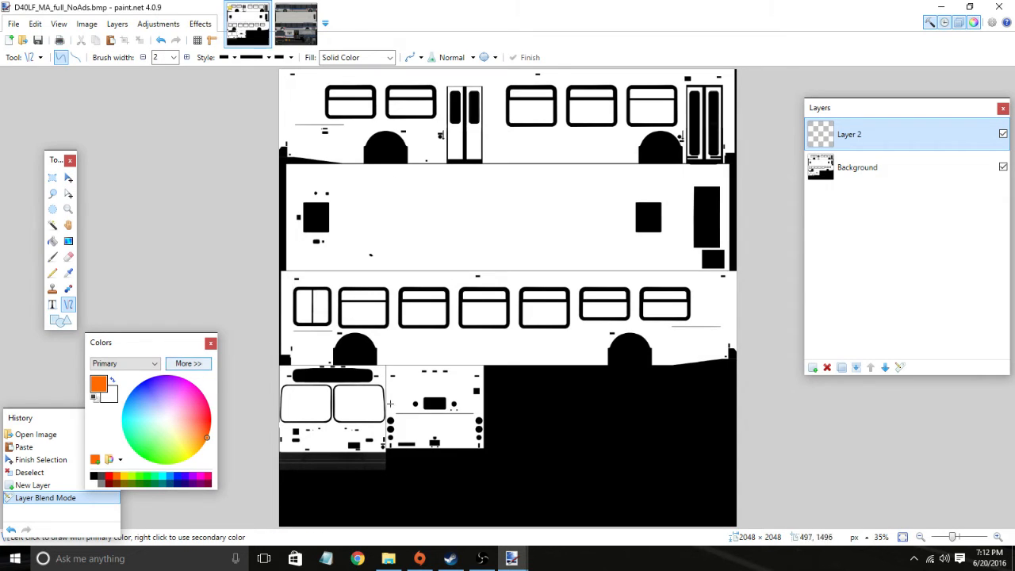
{"action": "left_click", "coordinate": [899, 367]}
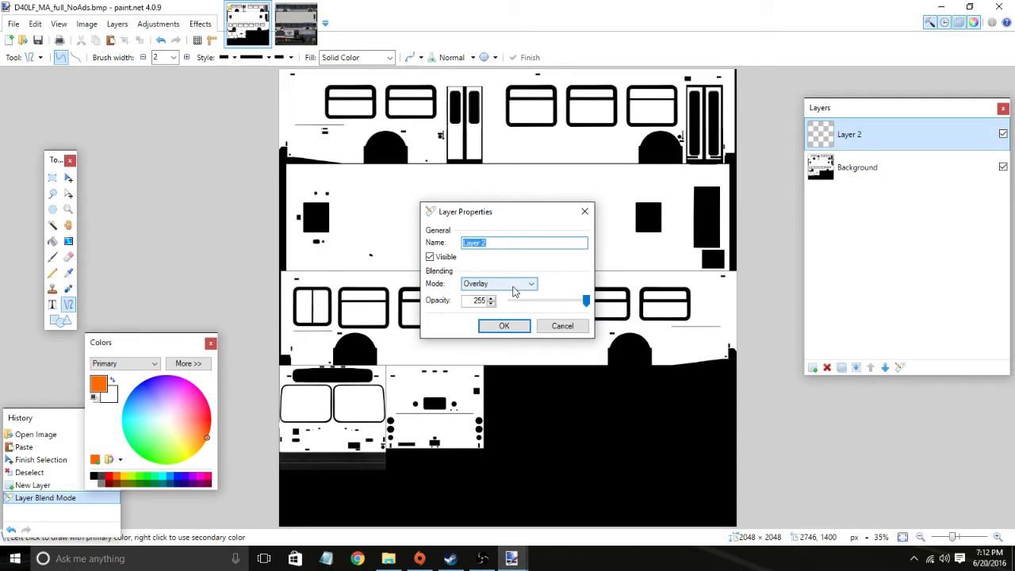
{"action": "scroll", "coordinate": [501, 286], "scroll_direction": "up", "scroll_amount": 6}
{"action": "left_click", "coordinate": [499, 325]}
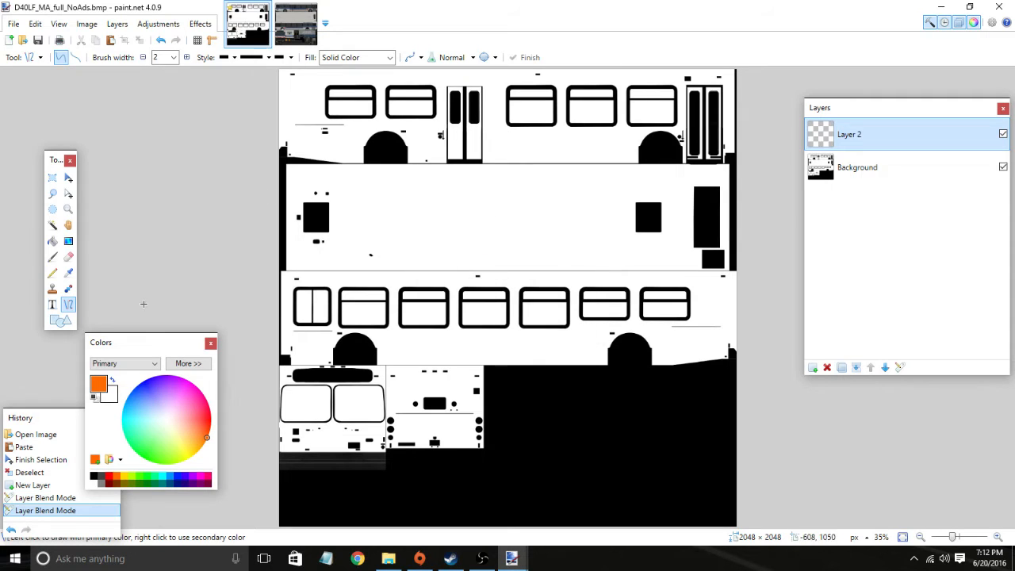
Step: Draw an orange rectangle of about 2205 × 469 px with brush width 700, covering the uppermost bus side view down to its lower edge
{"action": "left_click", "coordinate": [60, 320]}
{"action": "left_click_drag", "start_coordinate": [279, 158], "coordinate": [771, 61]}
{"action": "scroll", "coordinate": [215, 61], "scroll_direction": "down", "scroll_amount": 4}
{"action": "scroll", "coordinate": [214, 62], "scroll_direction": "down", "scroll_amount": 20}
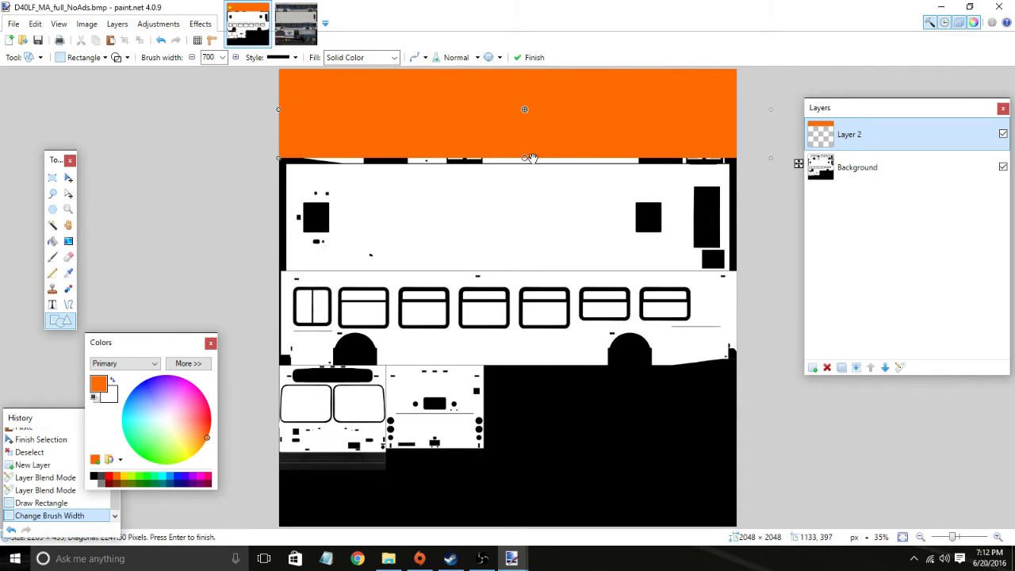
{"action": "mouse_move", "coordinate": [524, 158]}
{"action": "left_mouse_down"}
{"action": "mouse_move", "coordinate": [530, 353]}
{"action": "mouse_move", "coordinate": [525, 218]}
{"action": "left_mouse_up"}
{"action": "left_click_drag", "start_coordinate": [571, 140], "coordinate": [564, 165]}
Step: Set Layer 2's blending mode to Multiply and align the orange rectangle's bottom edge with the lower border of the bus side
{"action": "left_click", "coordinate": [901, 367]}
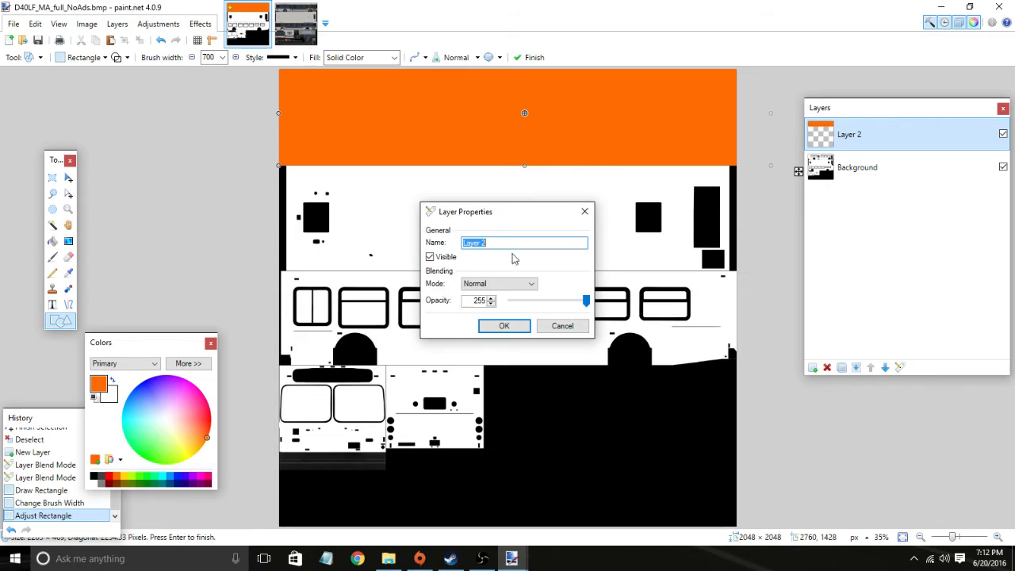
{"action": "scroll", "coordinate": [474, 288], "scroll_direction": "down", "scroll_amount": 1}
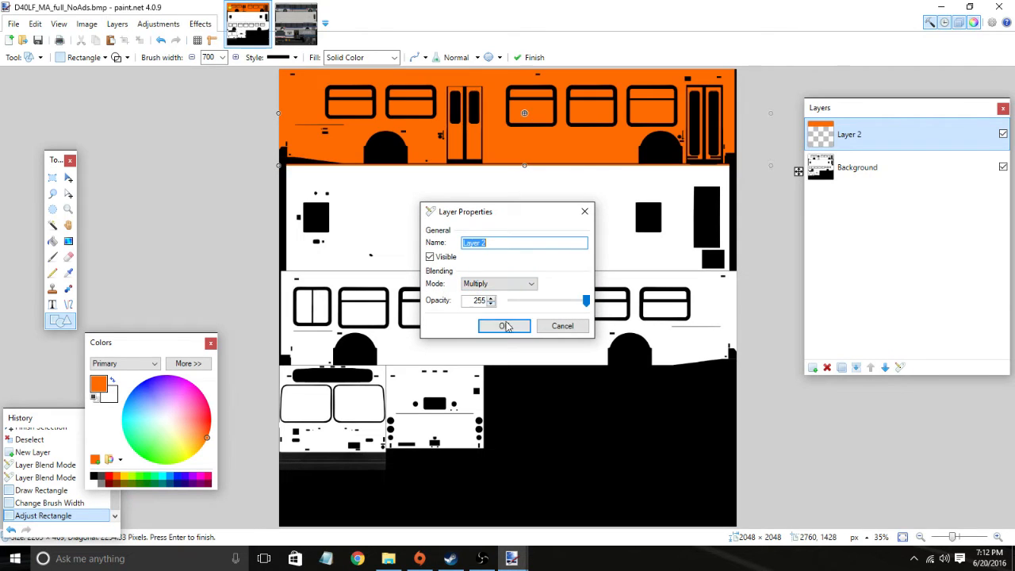
{"action": "left_click", "coordinate": [504, 326]}
{"action": "left_click_drag", "start_coordinate": [524, 165], "coordinate": [524, 165]}
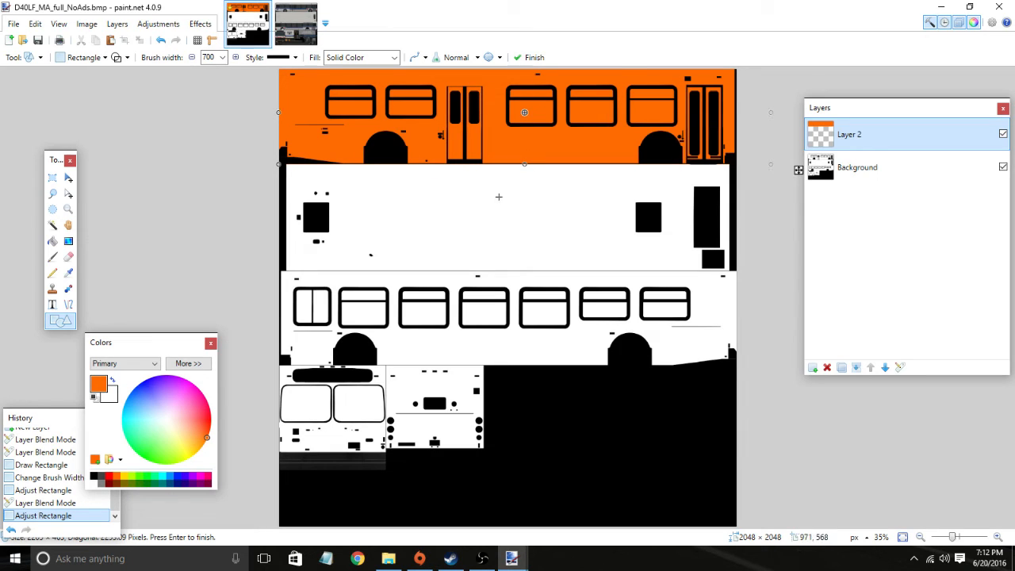
Step: Reduce the orange rectangle to a stripe about 49 px high directly below the windows of the upper side view and finalize it
{"action": "scroll", "coordinate": [598, 223], "scroll_direction": "down", "scroll_amount": 2}
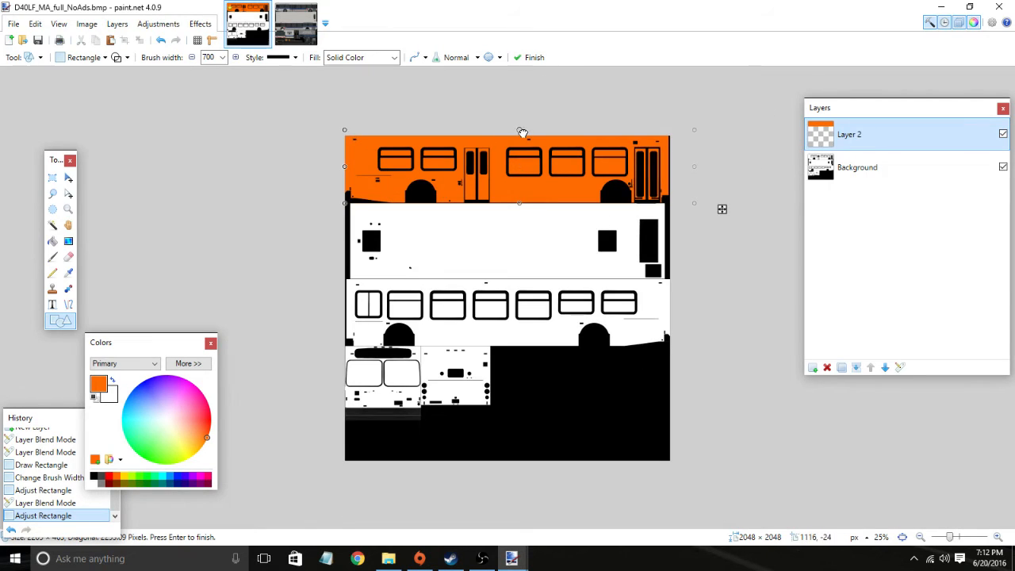
{"action": "left_click_drag", "start_coordinate": [522, 132], "coordinate": [518, 184]}
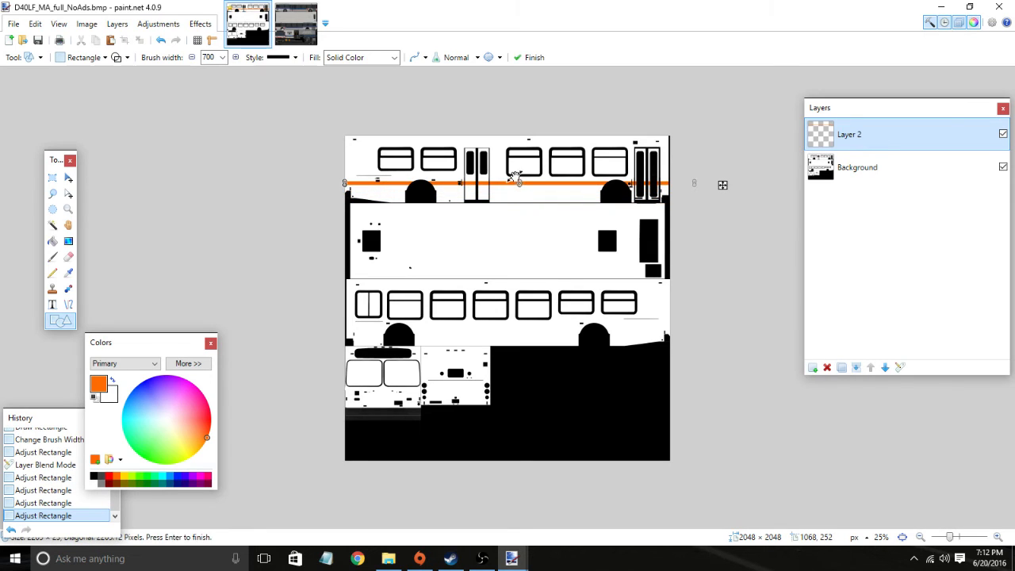
{"action": "key", "text": "Return"}
{"action": "left_click", "coordinate": [519, 176]}
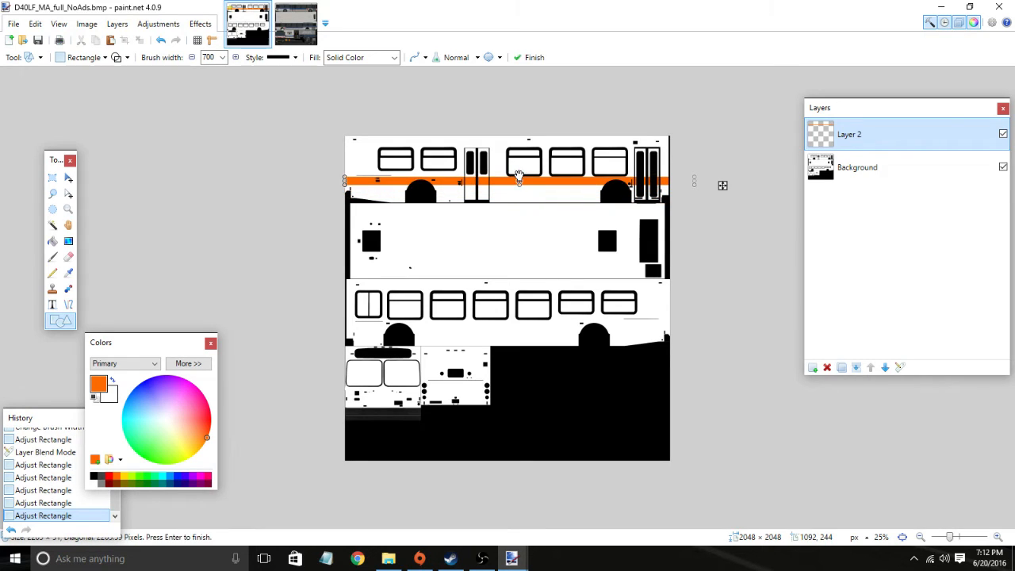
{"action": "scroll", "coordinate": [520, 180], "scroll_direction": "up", "scroll_amount": 3, "text": "ctrl"}
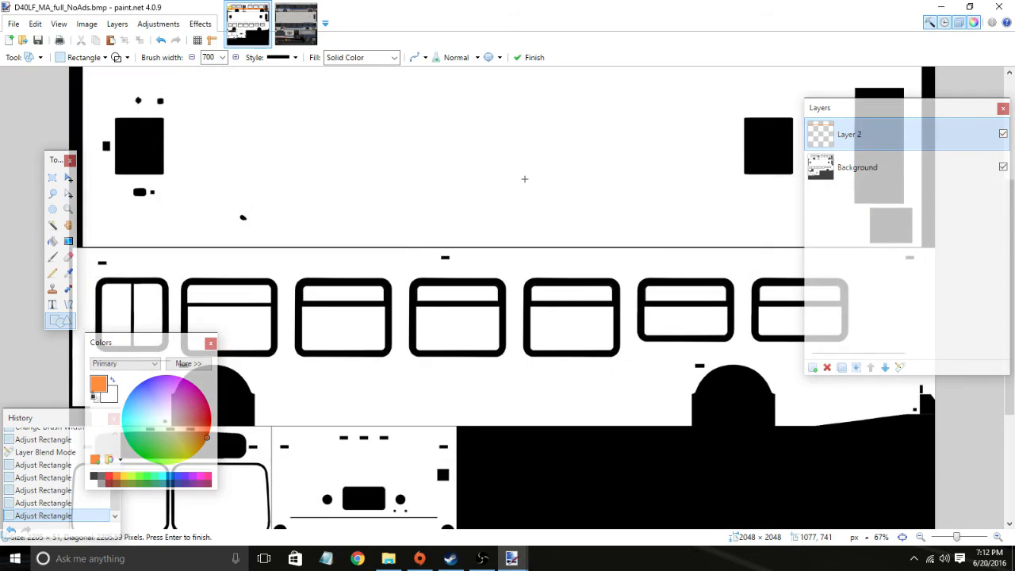
{"action": "key", "text": "Return"}
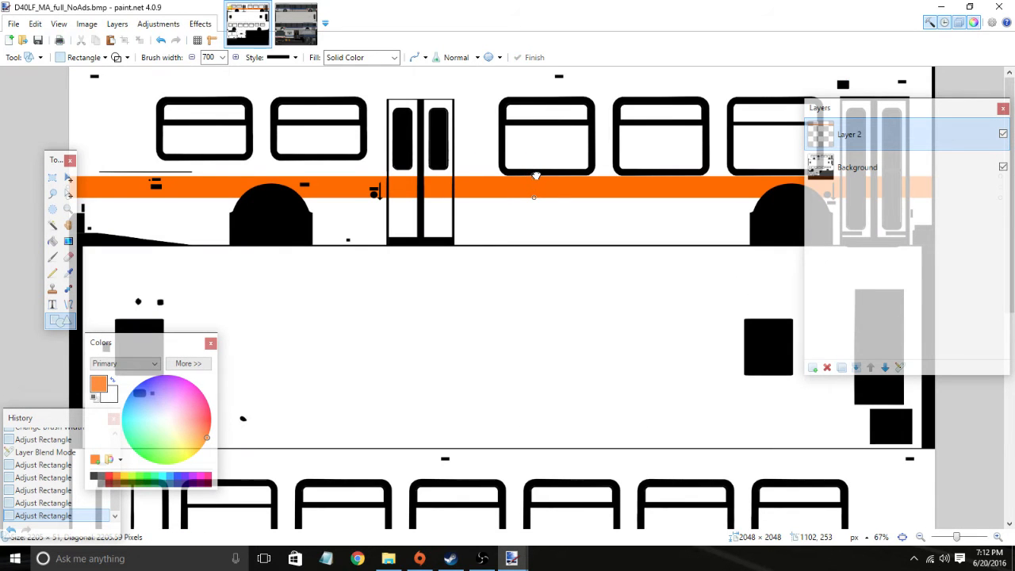
{"action": "left_click", "coordinate": [536, 175]}
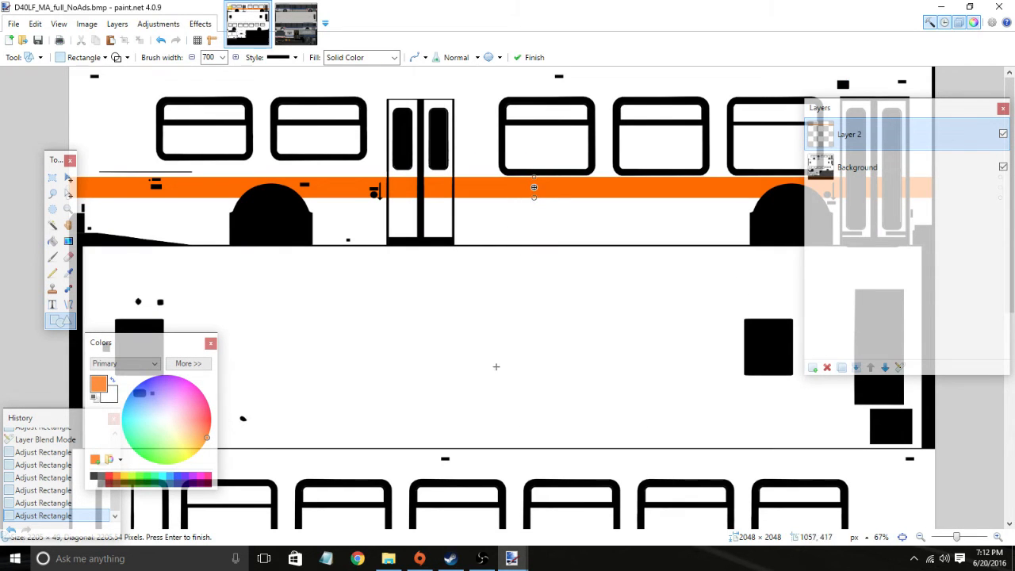
{"action": "scroll", "coordinate": [496, 366], "scroll_direction": "down", "scroll_amount": 3}
{"action": "scroll", "coordinate": [494, 388], "scroll_direction": "up", "scroll_amount": 1}
{"action": "key", "text": "Return"}
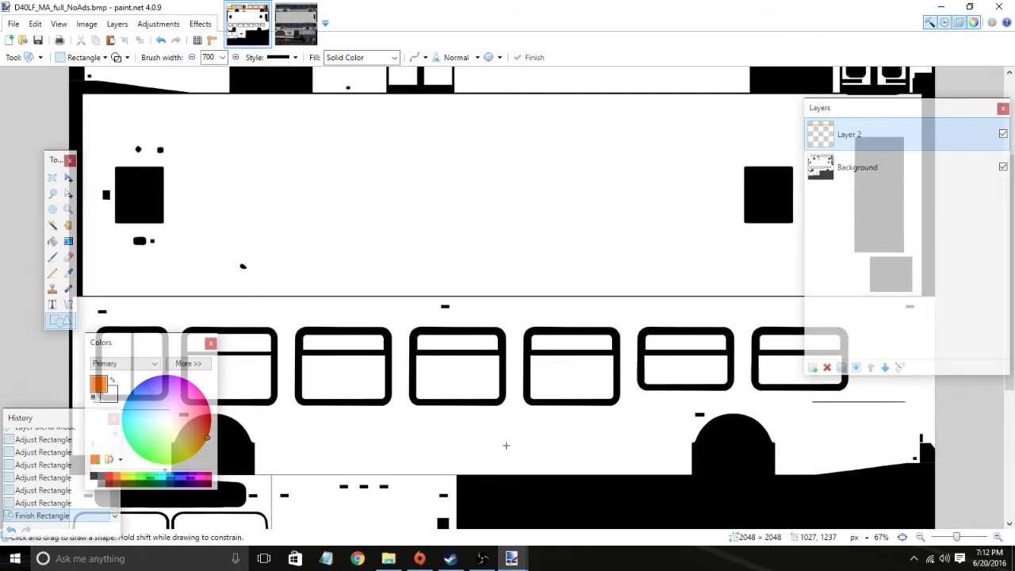
Step: Draw a second orange stripe of about 2234 × 38 px below the windows along the full length of the lower side view
{"action": "mouse_move", "coordinate": [482, 408]}
{"action": "left_mouse_down"}
{"action": "mouse_move", "coordinate": [630, 430]}
{"action": "mouse_move", "coordinate": [946, 425]}
{"action": "left_mouse_up"}
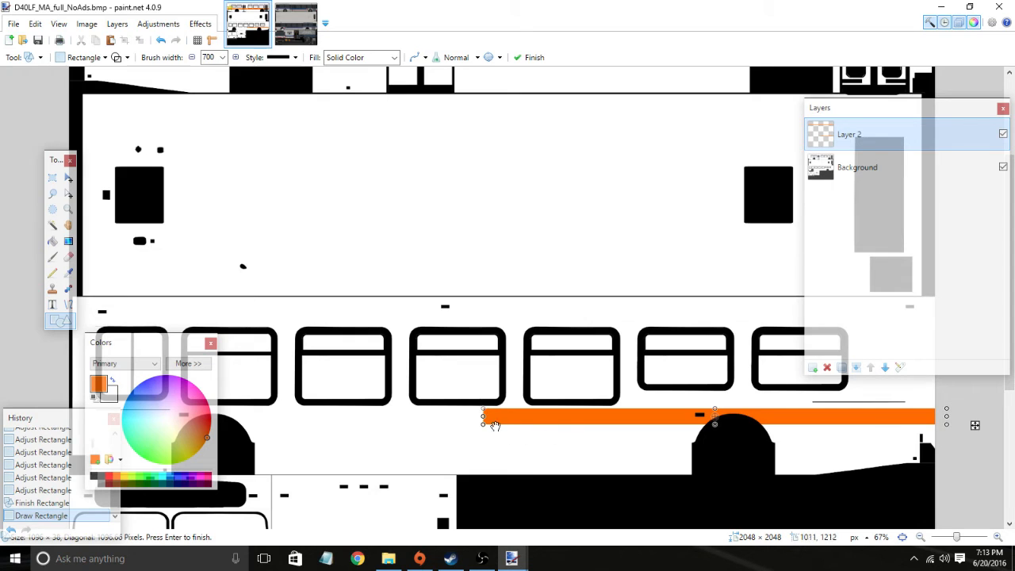
{"action": "left_click_drag", "start_coordinate": [485, 416], "coordinate": [70, 416]}
{"action": "left_click_drag", "start_coordinate": [4, 415], "coordinate": [5, 415]}
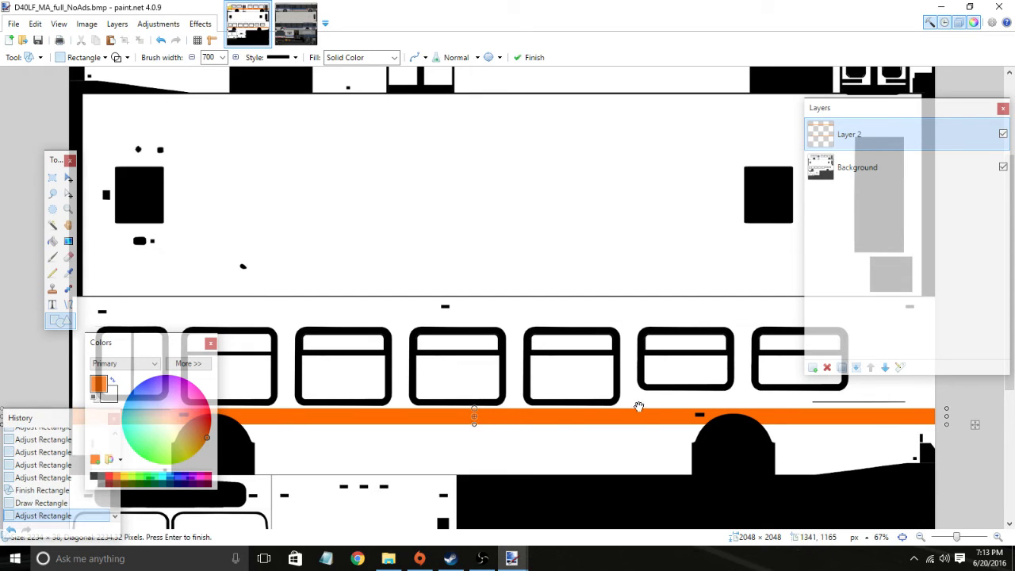
{"action": "key", "text": "Return"}
Step: Make the lower side view's stripe editable again by undoing its completion, extend its bottom edge slightly downward, and finalize it
{"action": "scroll", "coordinate": [749, 381], "scroll_direction": "up", "scroll_amount": 2}
{"action": "scroll", "coordinate": [737, 371], "scroll_direction": "down", "scroll_amount": 2}
{"action": "scroll", "coordinate": [735, 369], "scroll_direction": "down", "scroll_amount": 2}
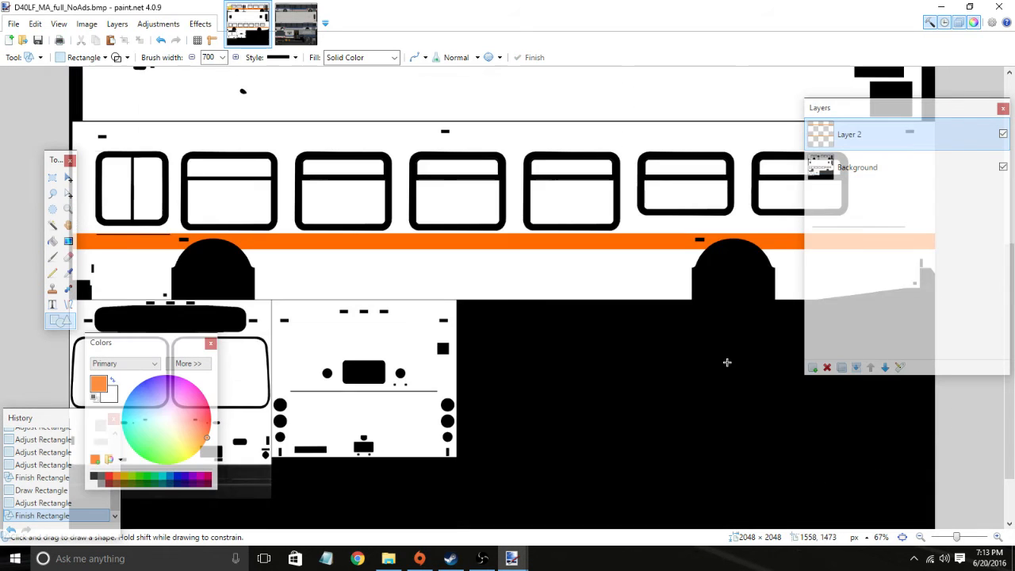
{"action": "key", "text": "ctrl+z"}
{"action": "left_click_drag", "start_coordinate": [475, 250], "coordinate": [477, 255]}
{"action": "key", "text": "Return"}
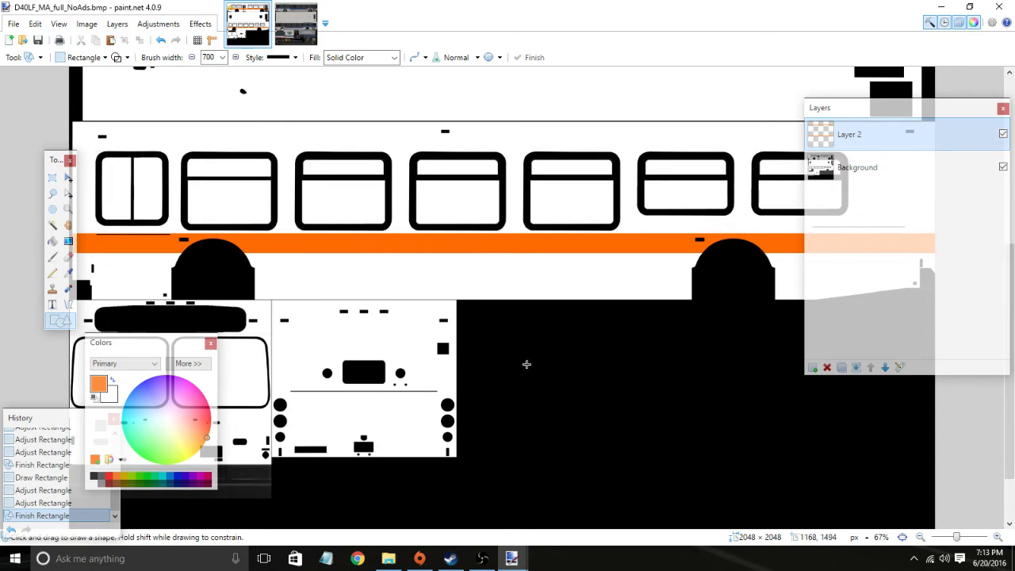
Step: In D40LF_BS.bmp, clear the bumper strip selection and select the amber marker light by the front wheel arch, about 22 × 8 px, in add mode
{"action": "left_click", "coordinate": [293, 30]}
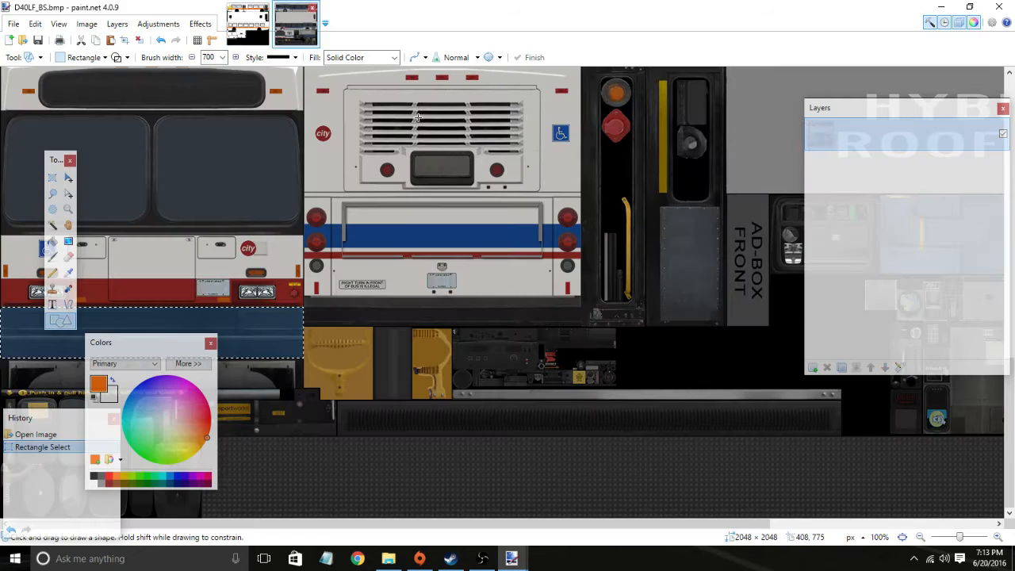
{"action": "key", "text": "ctrl+d"}
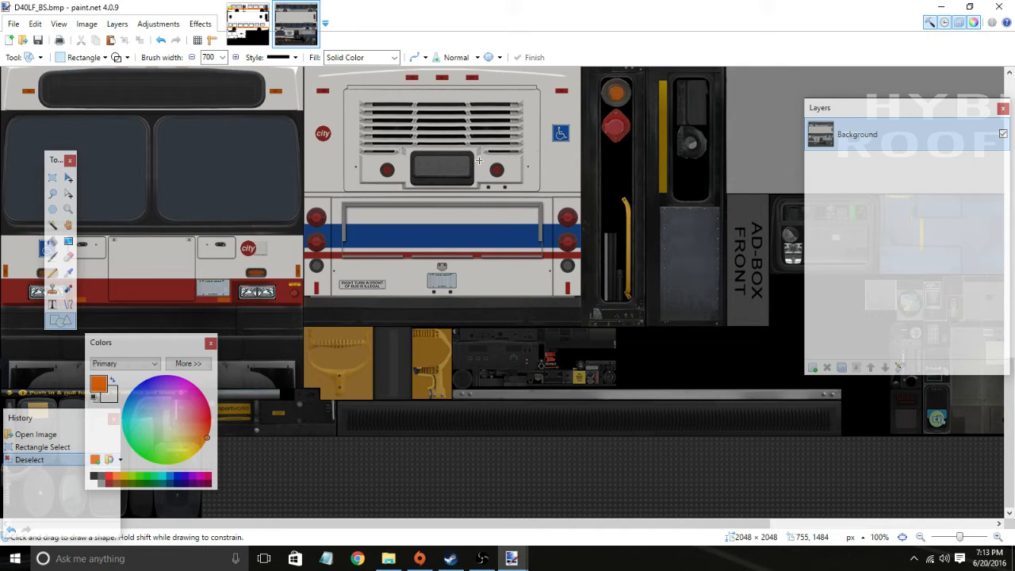
{"action": "scroll", "coordinate": [479, 160], "scroll_direction": "up", "scroll_amount": 2, "text": "ctrl"}
{"action": "scroll", "coordinate": [479, 161], "scroll_direction": "up", "scroll_amount": 10}
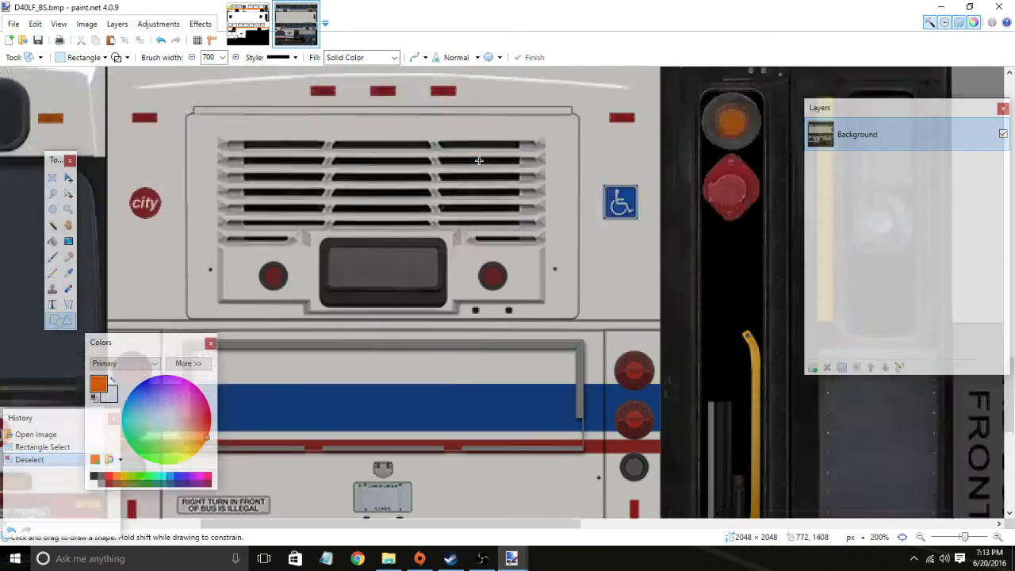
{"action": "scroll", "coordinate": [568, 373], "scroll_direction": "down", "scroll_amount": 5}
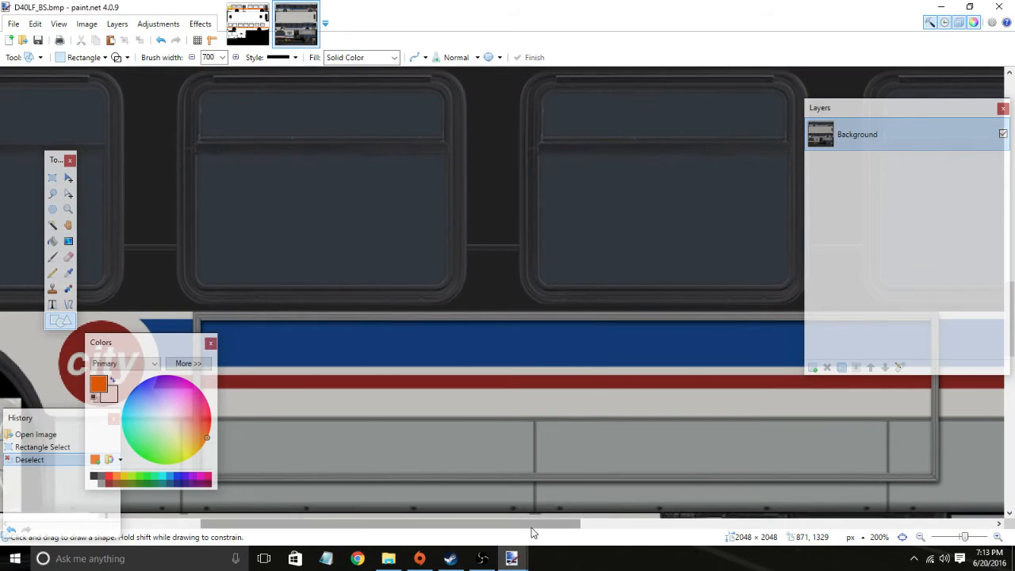
{"action": "left_click_drag", "start_coordinate": [575, 523], "coordinate": [380, 523]}
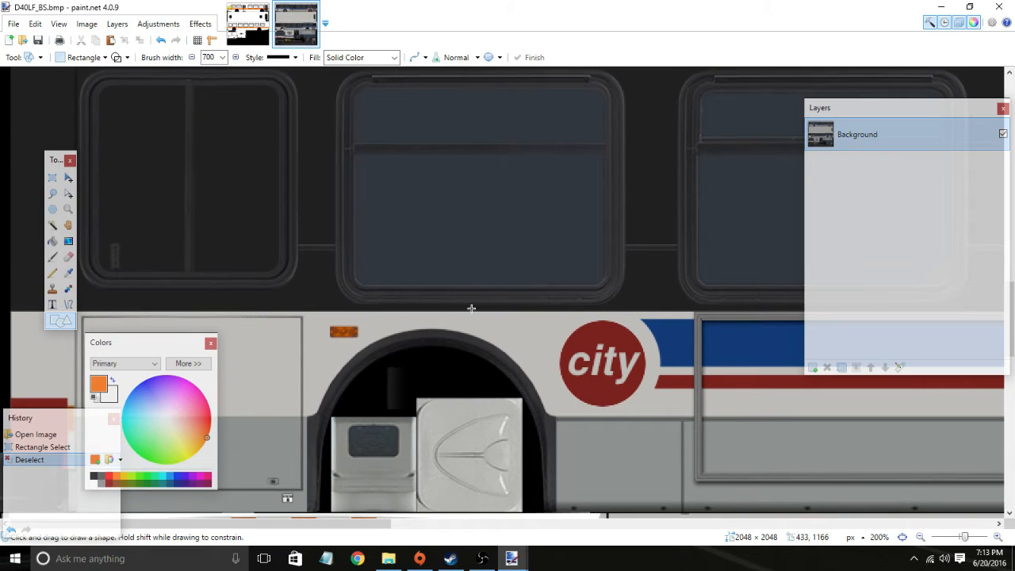
{"action": "left_click", "coordinate": [52, 178]}
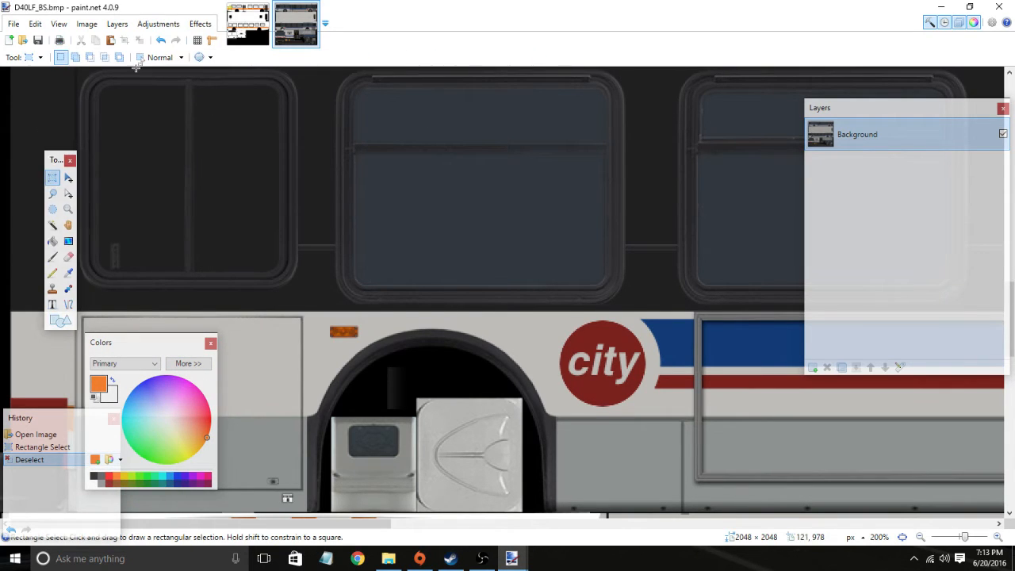
{"action": "left_click", "coordinate": [75, 57]}
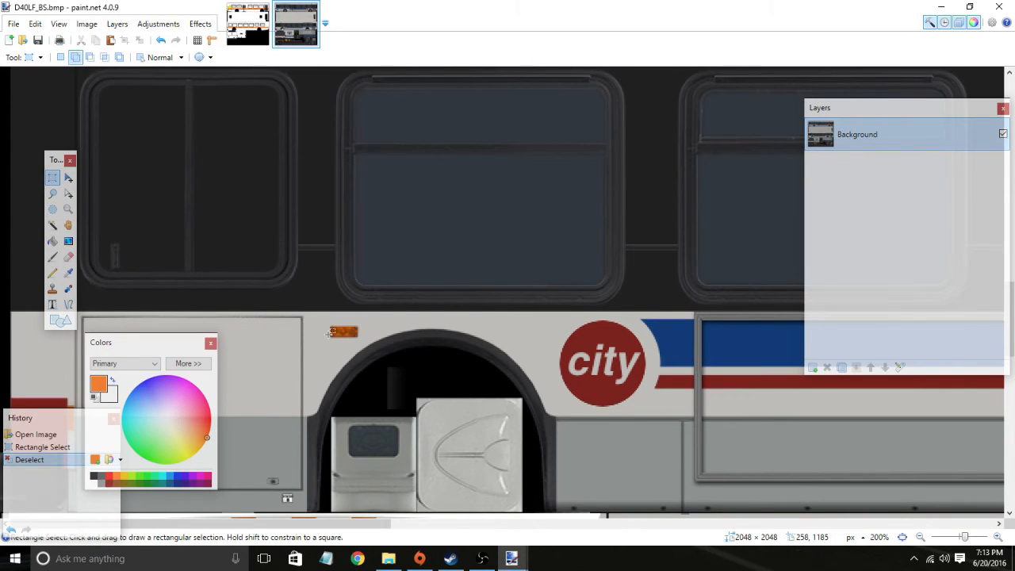
{"action": "left_click_drag", "start_coordinate": [331, 335], "coordinate": [361, 323]}
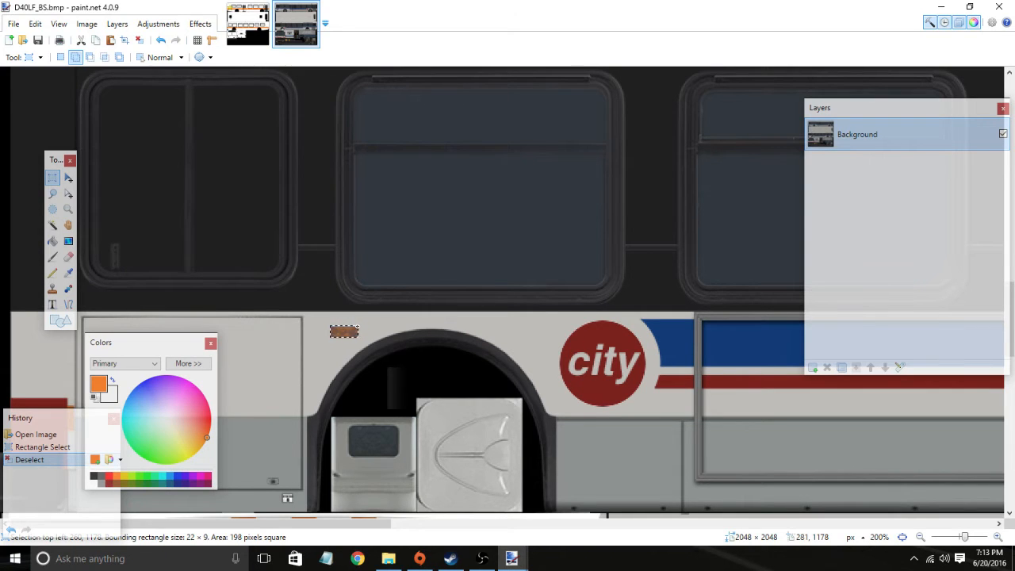
{"action": "left_click_drag", "start_coordinate": [358, 326], "coordinate": [359, 326]}
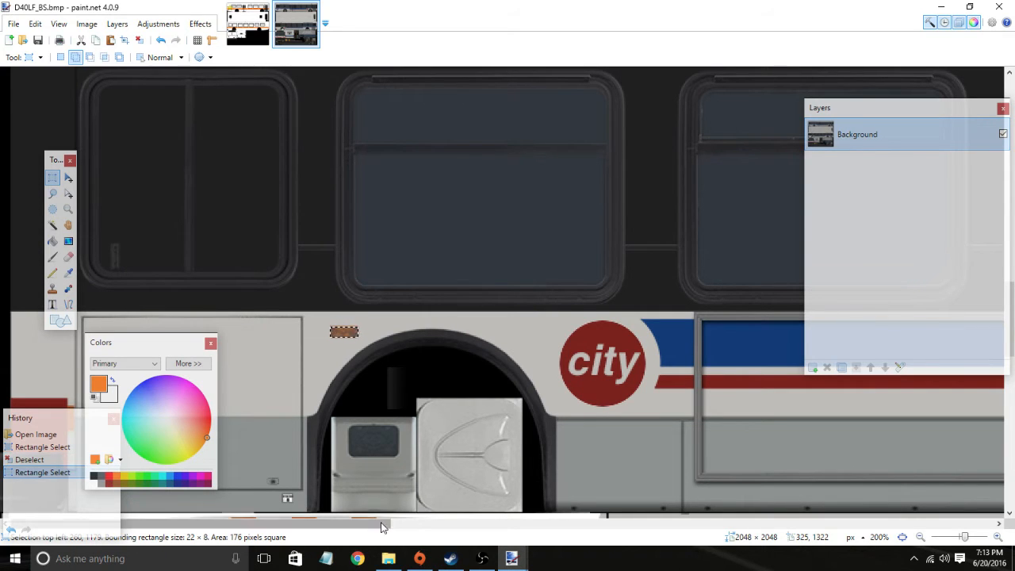
Step: Add the amber marker light beside the rear wheel arch on the same bus side to the selection
{"action": "left_click_drag", "start_coordinate": [384, 525], "coordinate": [938, 510]}
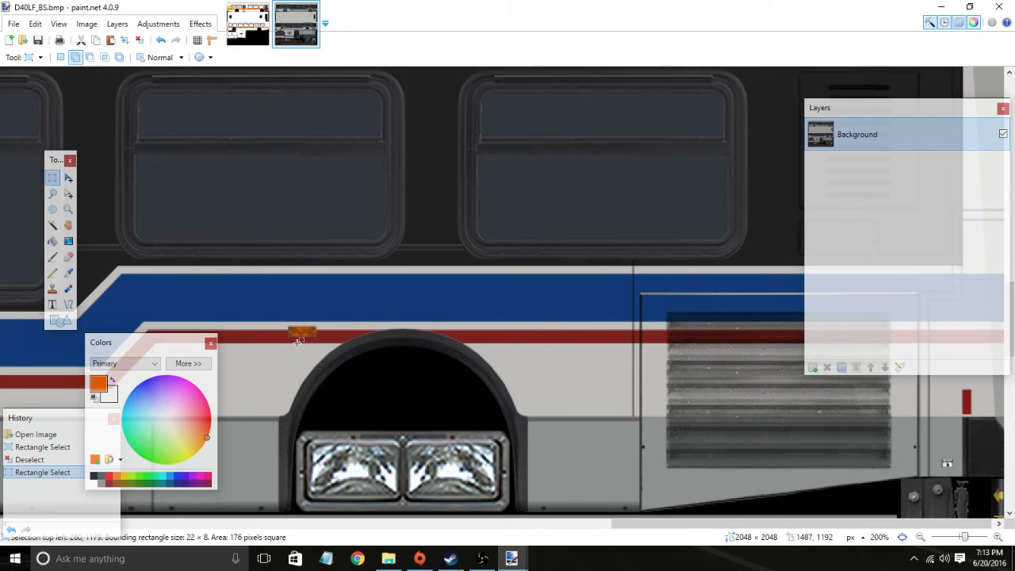
{"action": "key", "text": "ctrl+plus"}
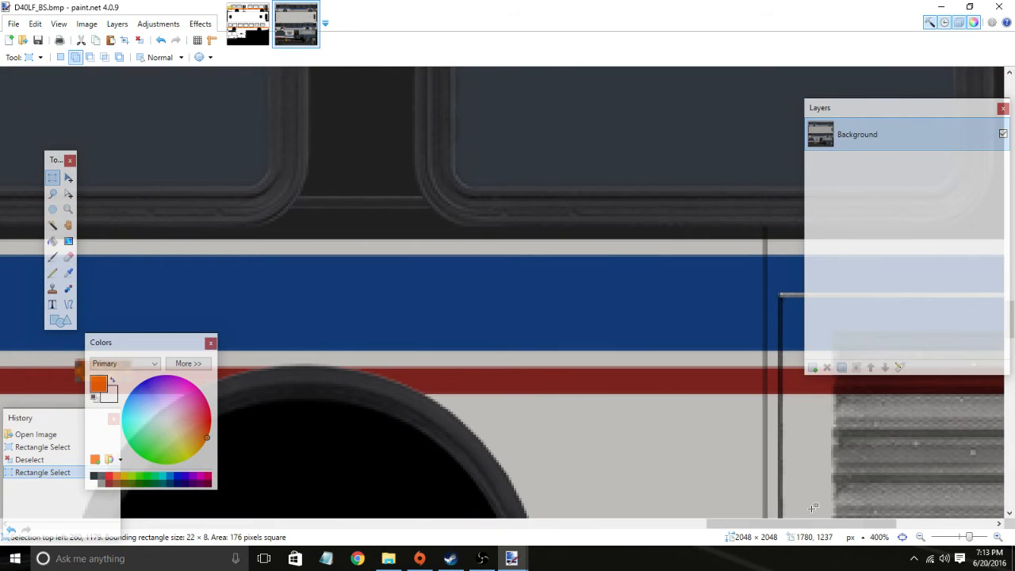
{"action": "mouse_move", "coordinate": [745, 524]}
{"action": "left_mouse_down"}
{"action": "mouse_move", "coordinate": [477, 495]}
{"action": "mouse_move", "coordinate": [643, 476]}
{"action": "left_mouse_up"}
{"action": "left_click_drag", "start_coordinate": [590, 378], "coordinate": [644, 363]}
Step: Add the amber marker lights beside the front and rear wheels on the door side of the bus to the selection
{"action": "scroll", "coordinate": [644, 361], "scroll_direction": "up", "scroll_amount": 15}
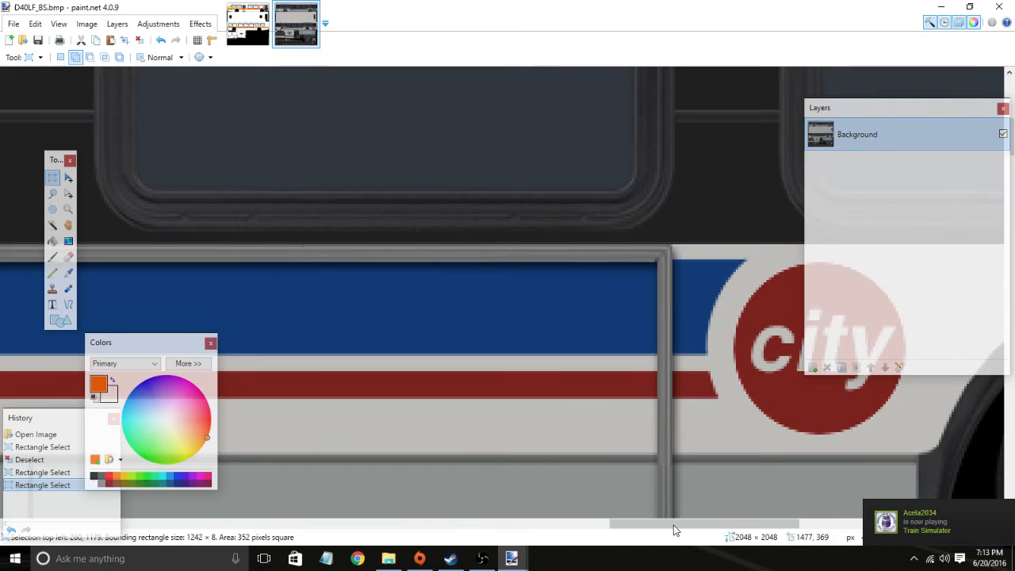
{"action": "left_click_drag", "start_coordinate": [674, 530], "coordinate": [843, 516]}
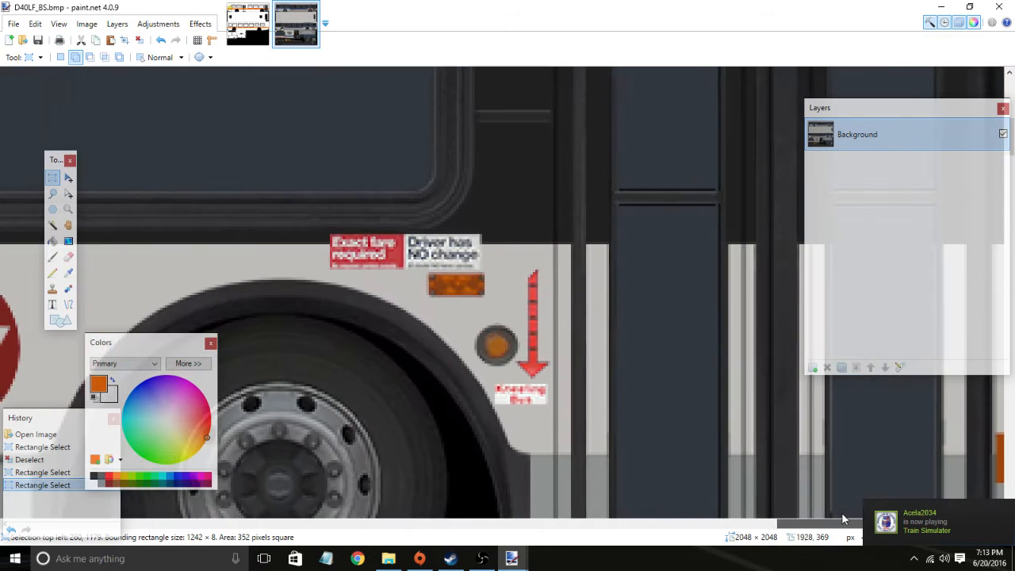
{"action": "left_click_drag", "start_coordinate": [426, 295], "coordinate": [481, 274]}
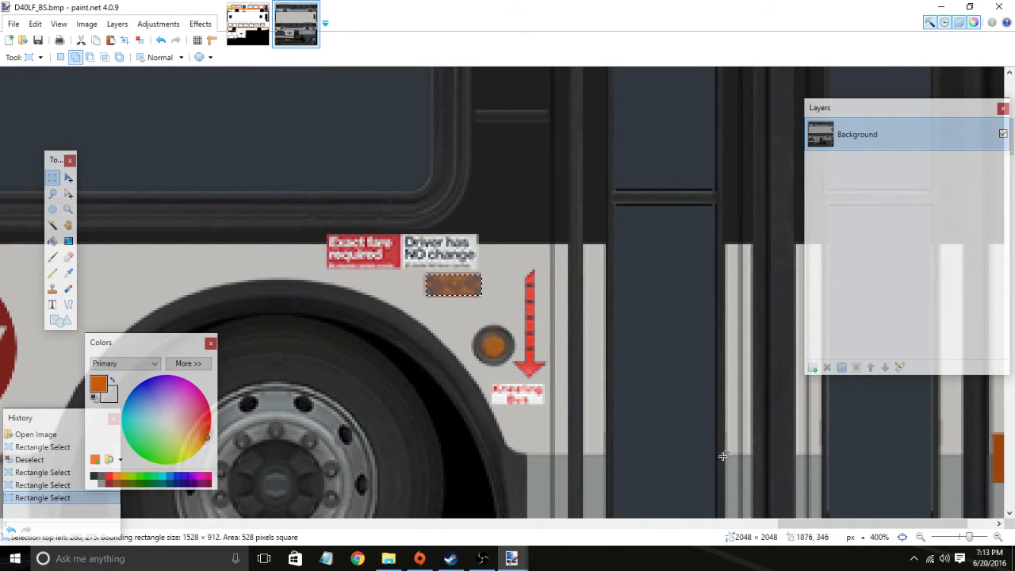
{"action": "left_click_drag", "start_coordinate": [808, 517], "coordinate": [507, 527]}
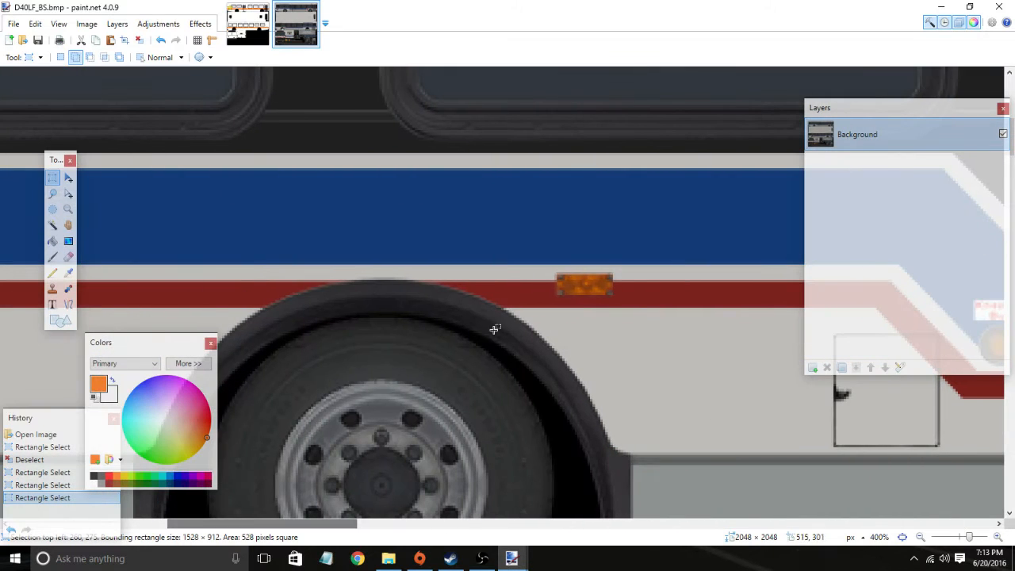
{"action": "left_click_drag", "start_coordinate": [557, 275], "coordinate": [613, 295]}
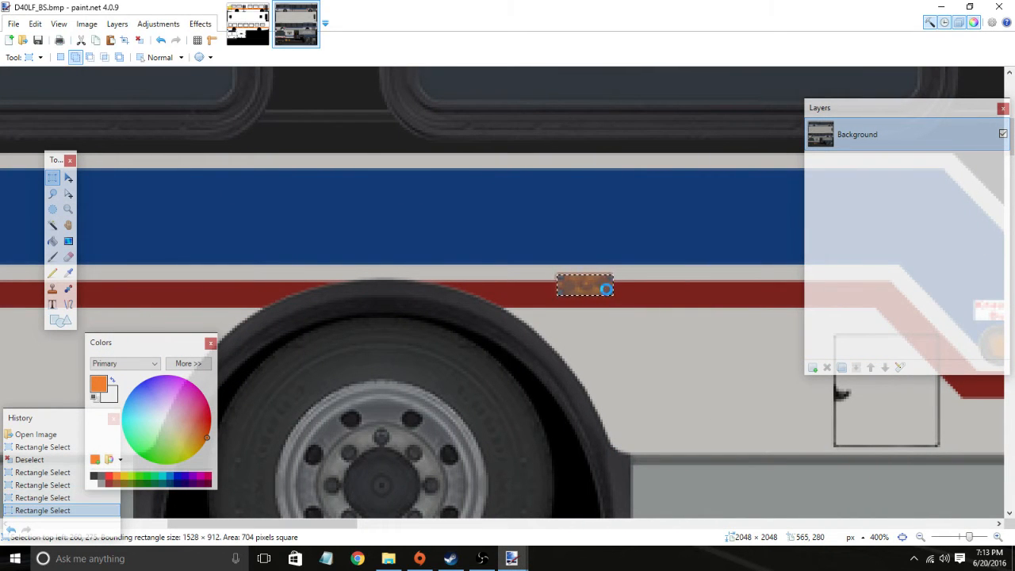
Step: Switch back to the D40LF_MA_full_NoAds.bmp repaint image
{"action": "left_click", "coordinate": [248, 24]}
{"action": "key", "text": "ctrl+shift+n"}
{"action": "scroll", "coordinate": [611, 206], "scroll_direction": "up", "scroll_amount": 3}
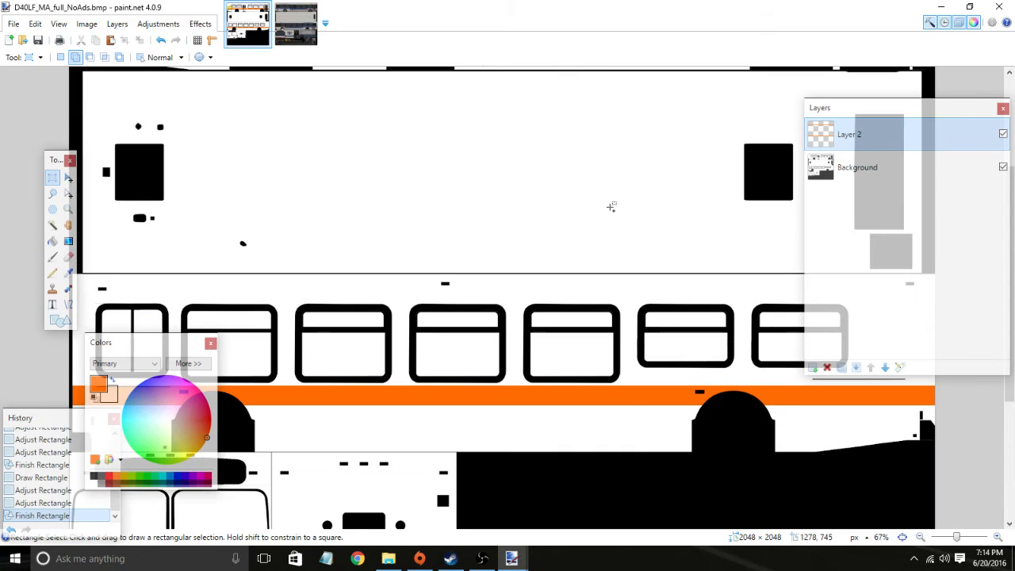
{"action": "key", "text": "ctrl+v"}
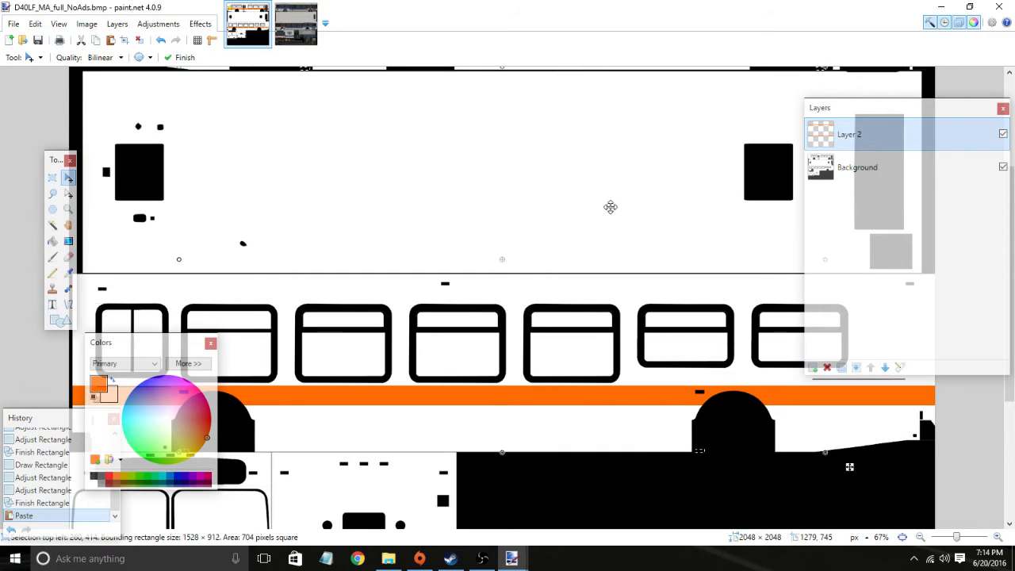
{"action": "key", "text": "ctrl+z"}
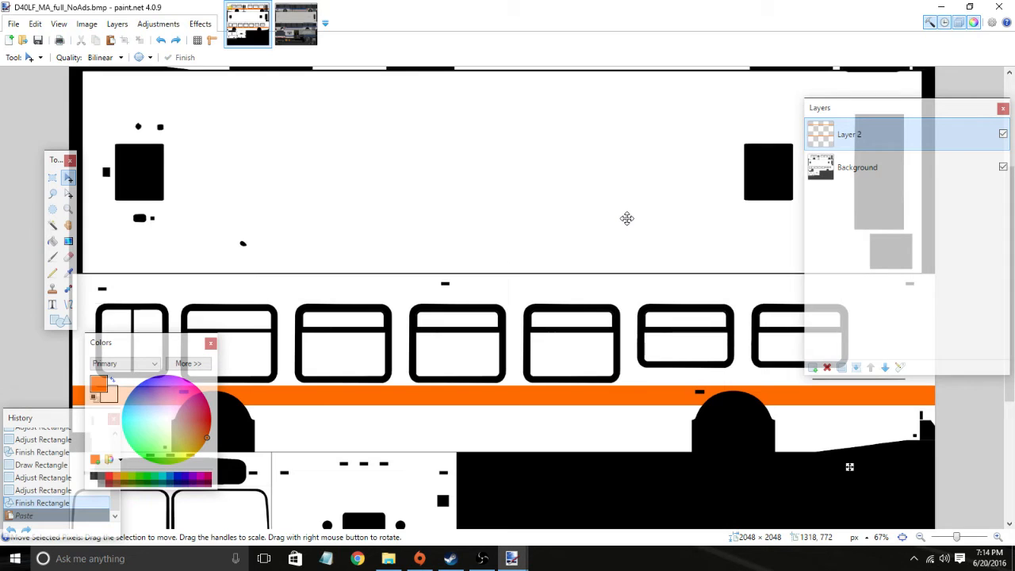
{"action": "left_click", "coordinate": [902, 537]}
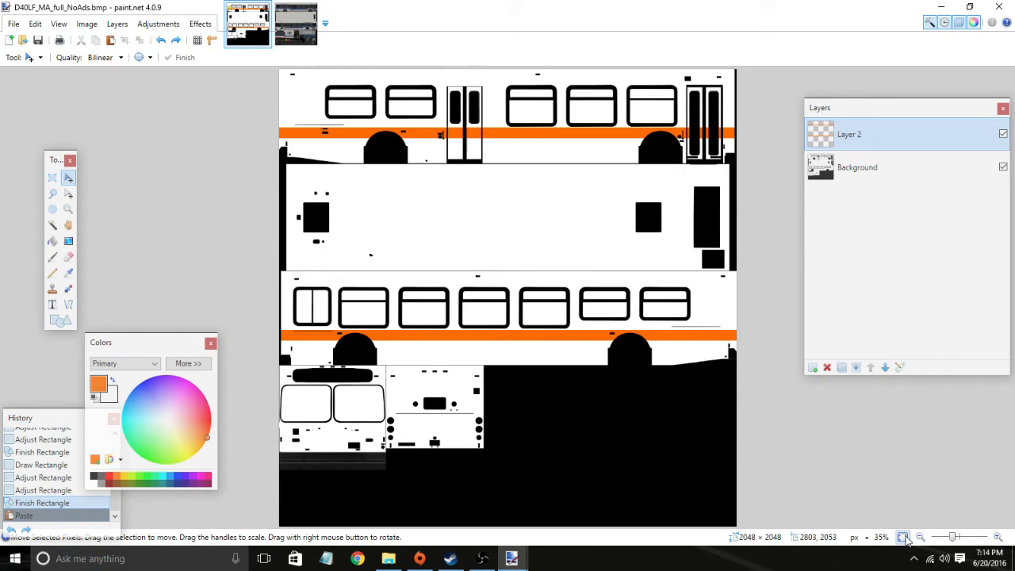
{"action": "left_click", "coordinate": [904, 539]}
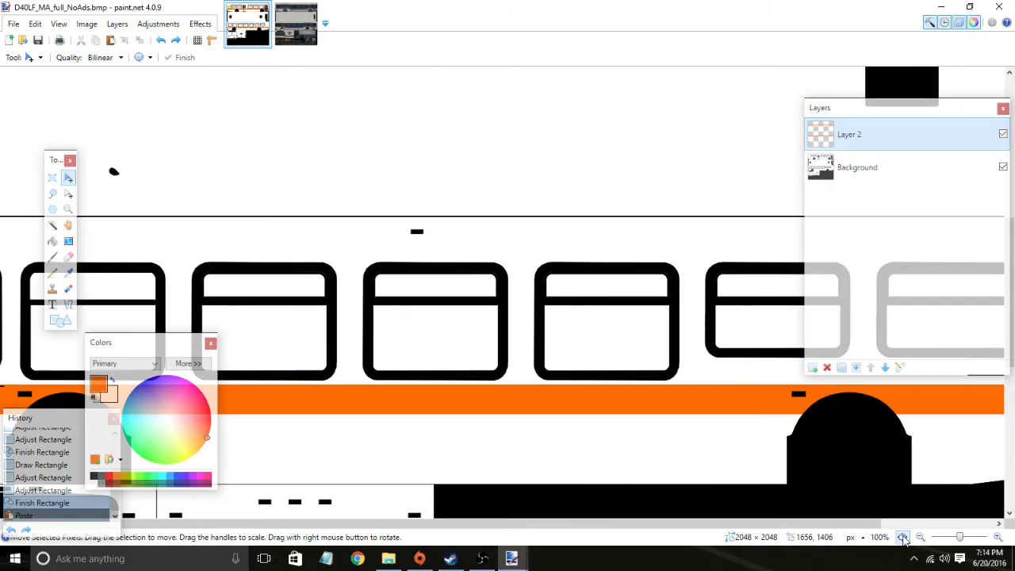
{"action": "left_click", "coordinate": [902, 538]}
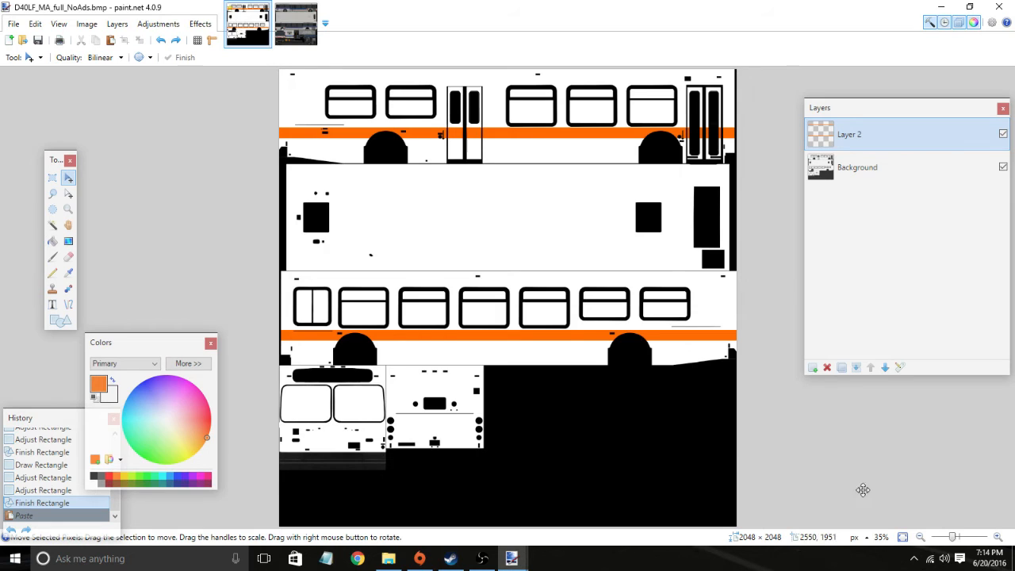
{"action": "left_click_drag", "start_coordinate": [956, 540], "coordinate": [995, 540]}
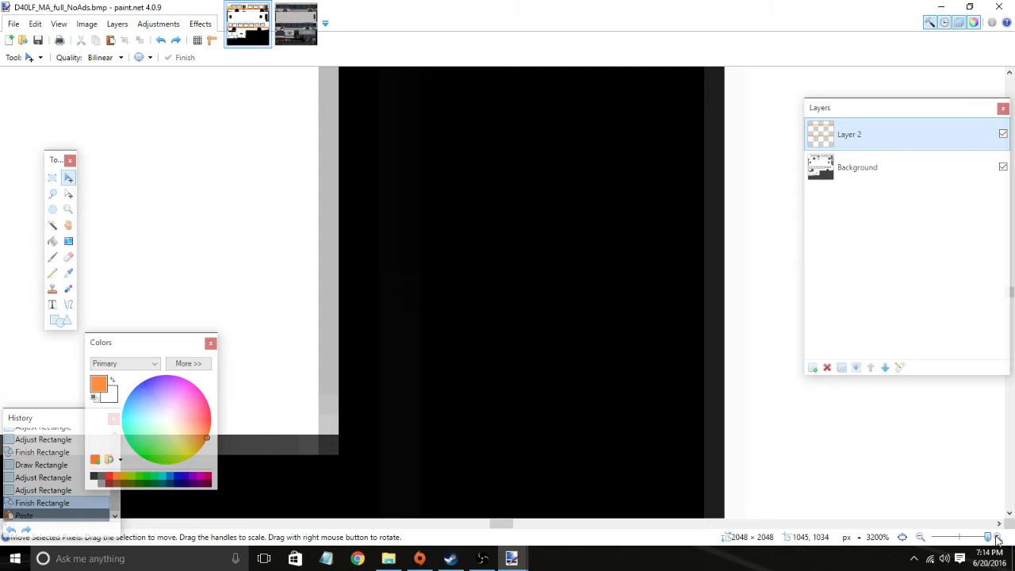
{"action": "left_click_drag", "start_coordinate": [997, 539], "coordinate": [958, 543]}
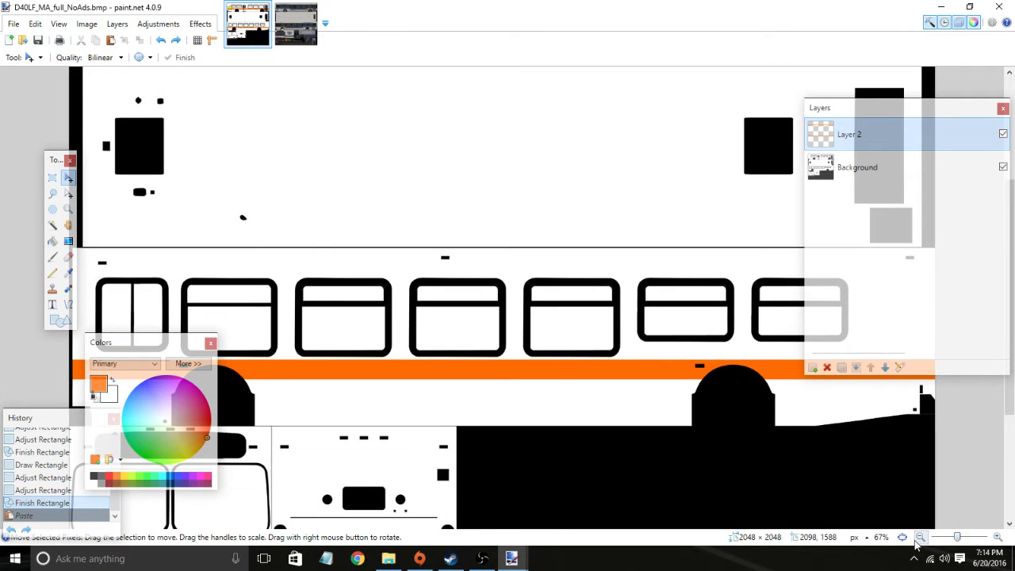
{"action": "left_click", "coordinate": [920, 537]}
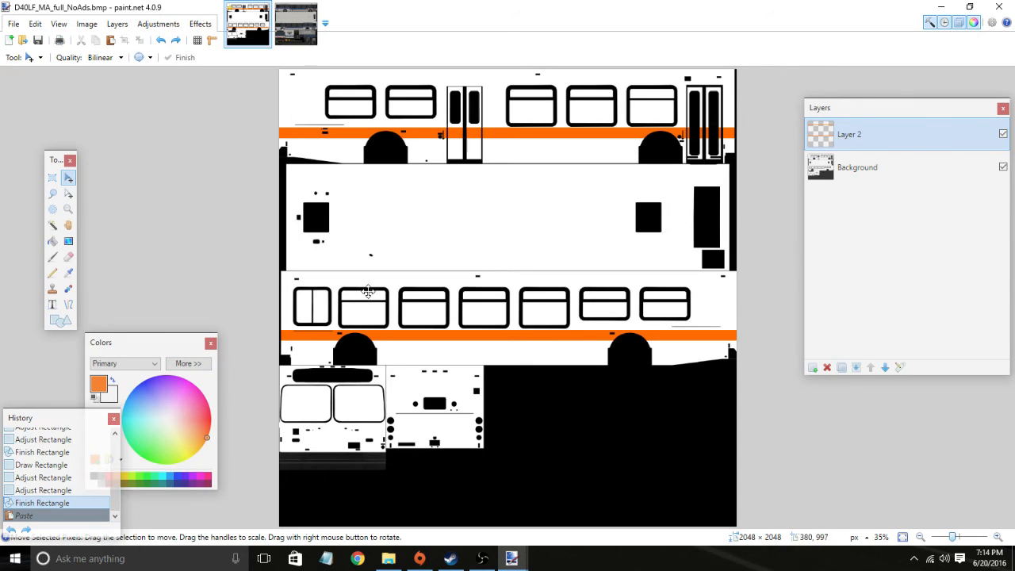
{"action": "key", "text": "ctrl+y"}
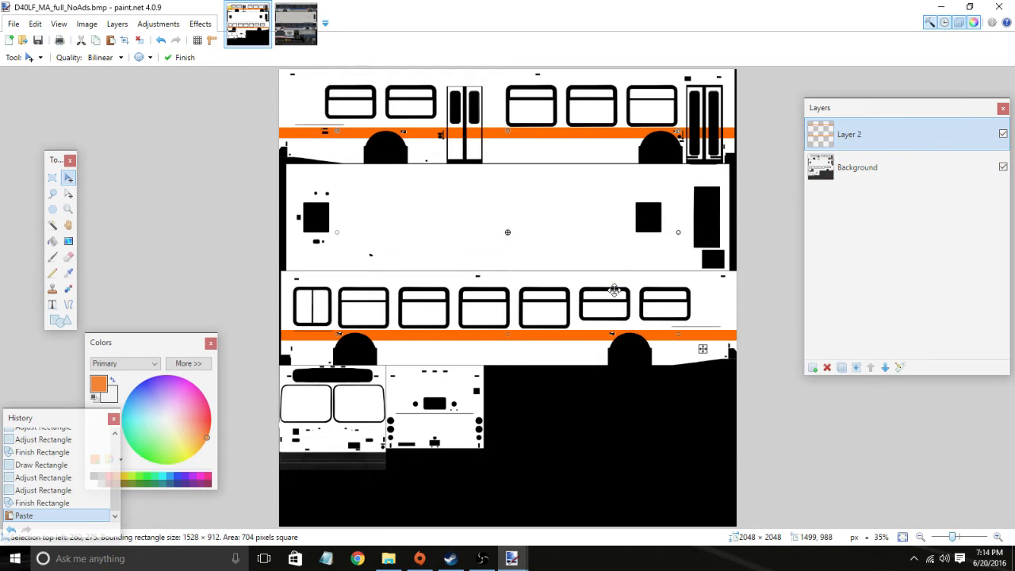
{"action": "key", "text": "ctrl+z"}
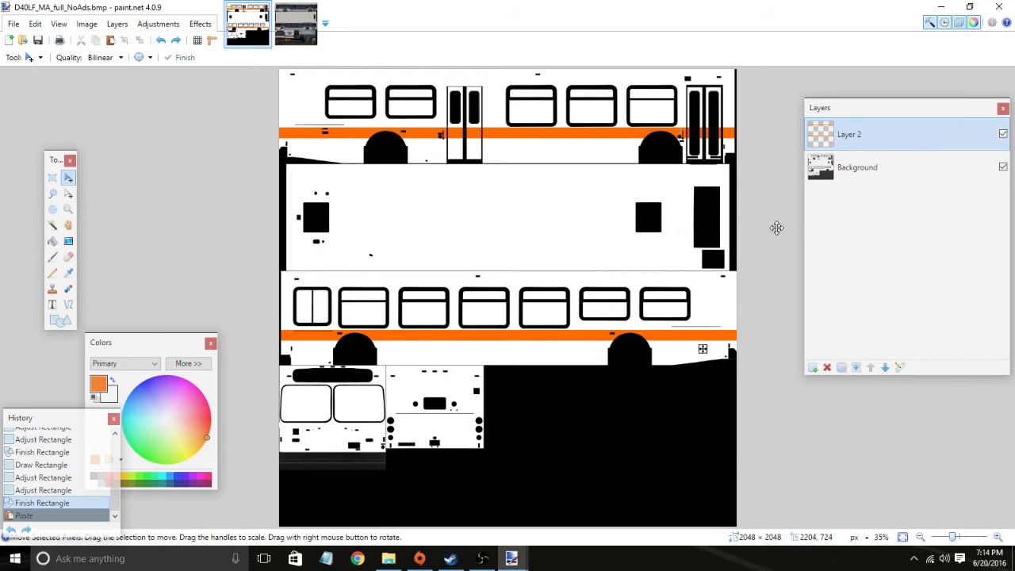
Step: Paste the copied amber marker lights onto the Background layer and erase the same selected areas from Layer 2
{"action": "left_click", "coordinate": [855, 171]}
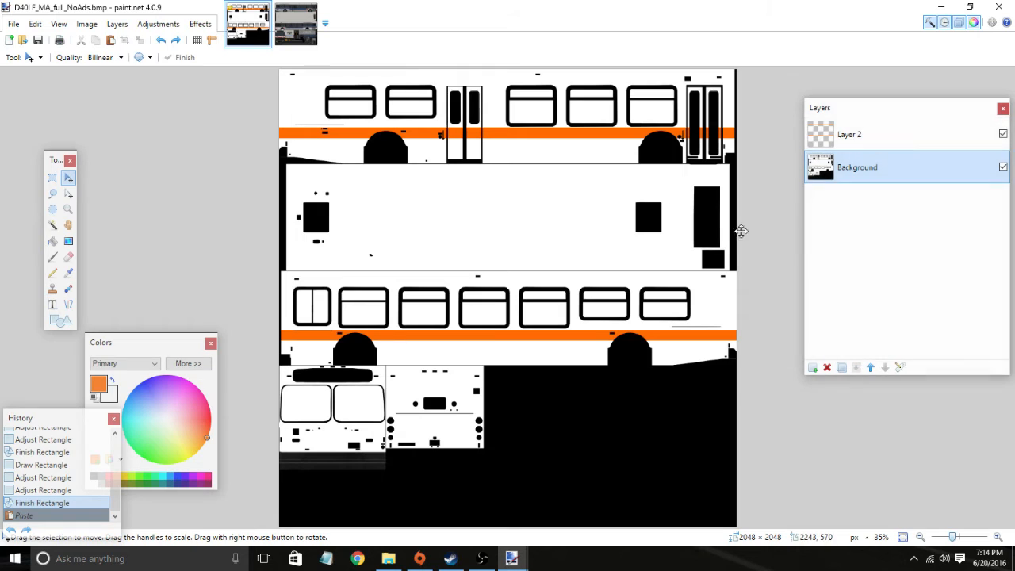
{"action": "key", "text": "ctrl+v"}
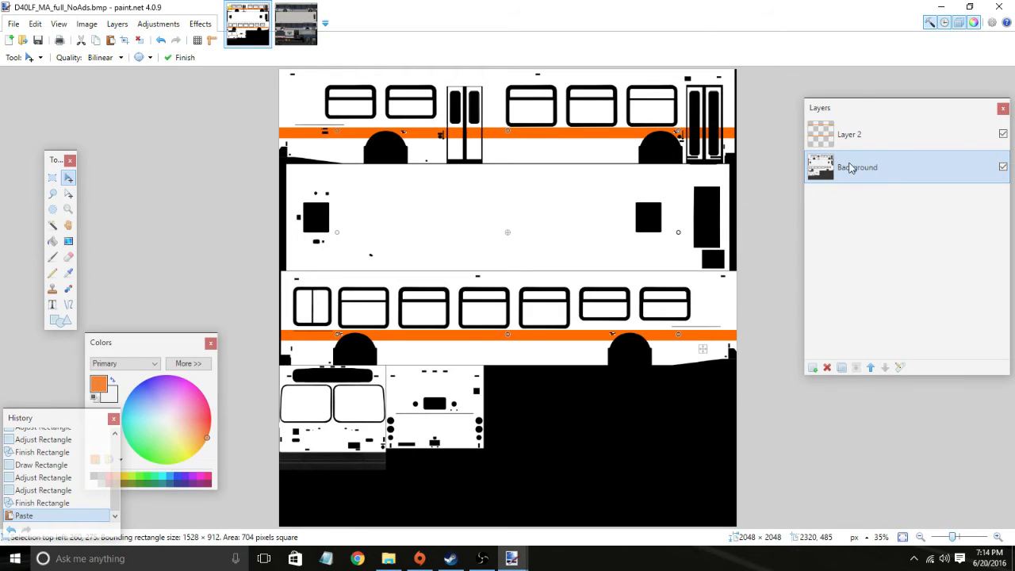
{"action": "left_click", "coordinate": [886, 144]}
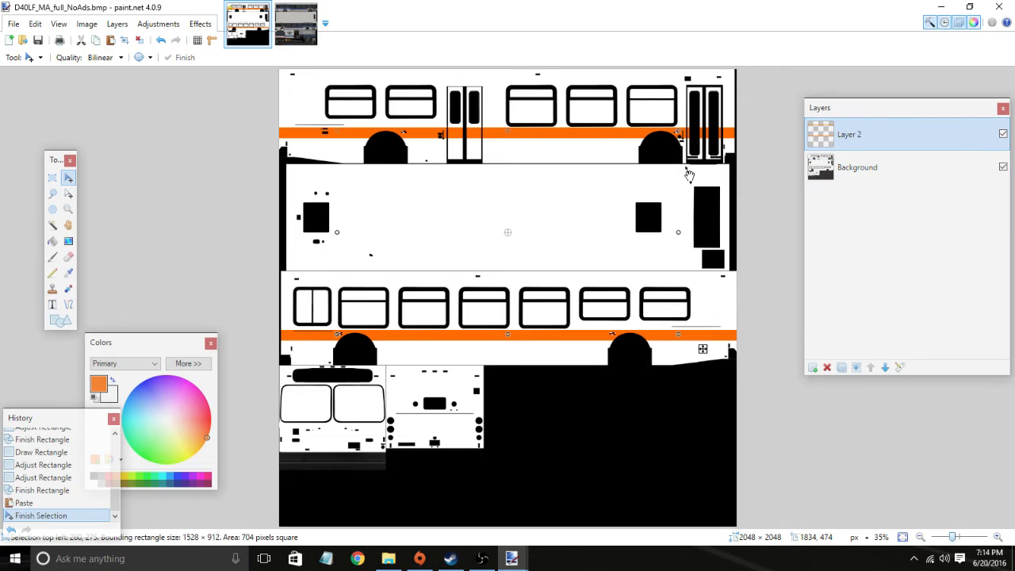
{"action": "key", "text": "Delete"}
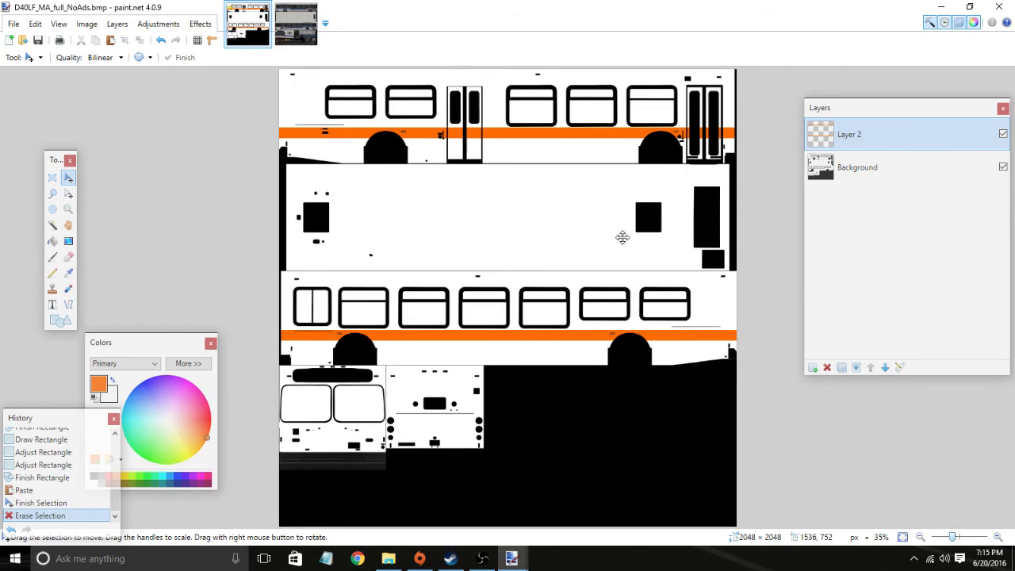
Step: Recolor the orange stripes on both side views of the bus blue on Layer 2 with the Paint Bucket
{"action": "key", "text": "ctrl+0"}
{"action": "scroll", "coordinate": [622, 237], "scroll_direction": "up", "scroll_amount": 5}
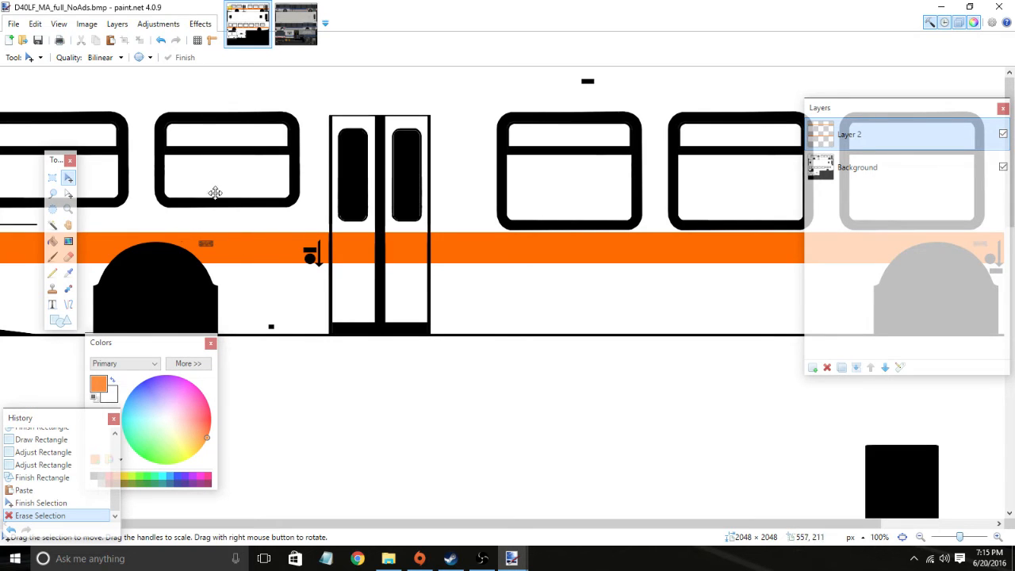
{"action": "left_click_drag", "start_coordinate": [407, 534], "coordinate": [498, 536]}
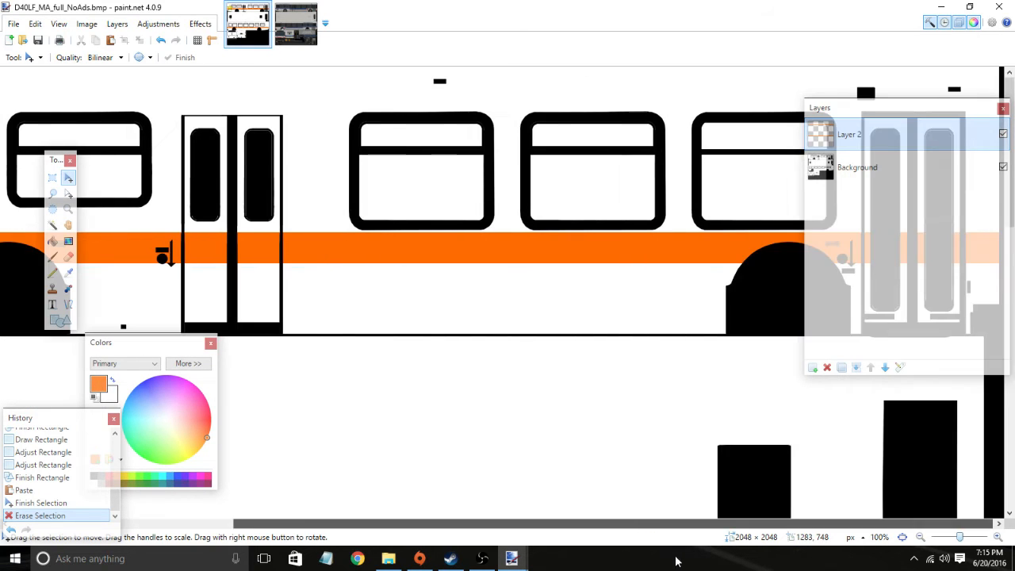
{"action": "left_click_drag", "start_coordinate": [923, 106], "coordinate": [514, 117]}
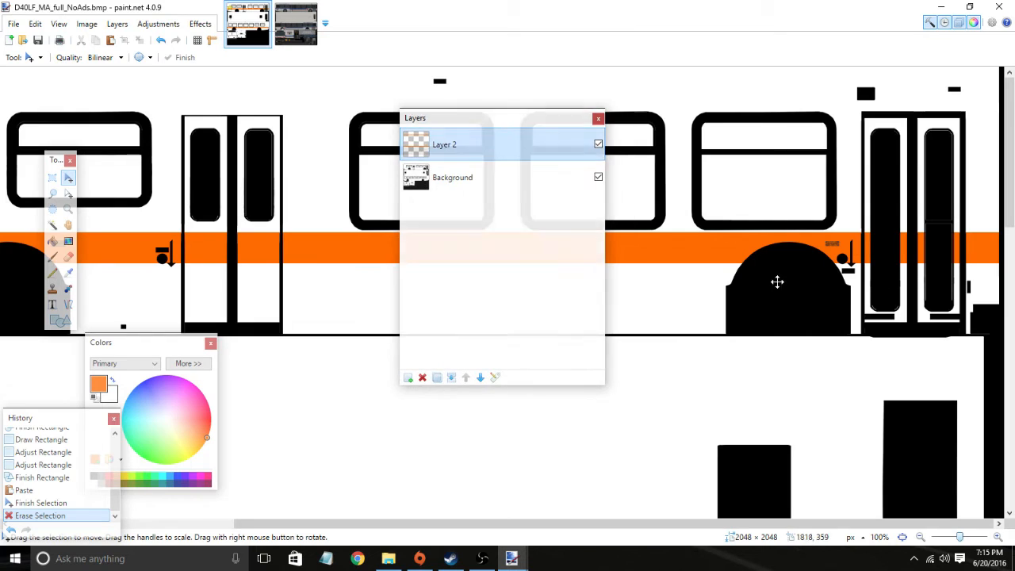
{"action": "scroll", "coordinate": [794, 255], "scroll_direction": "down", "scroll_amount": 8}
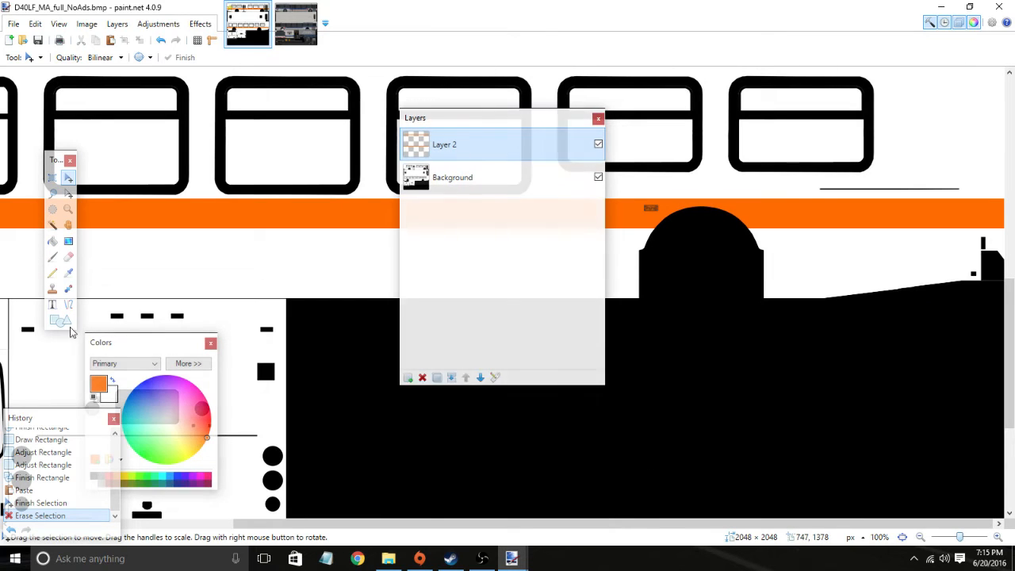
{"action": "left_click", "coordinate": [52, 240]}
{"action": "left_click", "coordinate": [178, 478]}
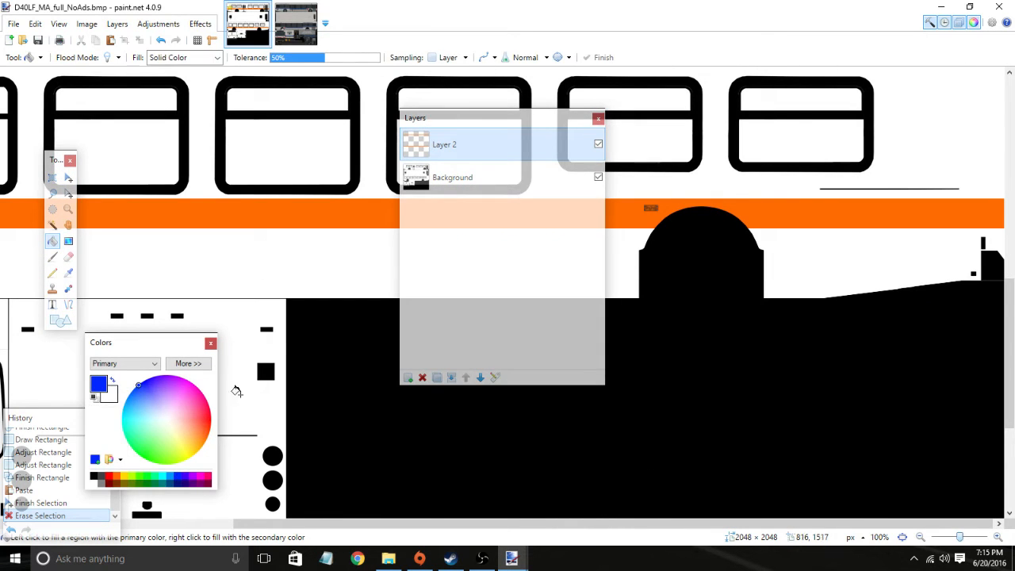
{"action": "left_click", "coordinate": [303, 208]}
{"action": "scroll", "coordinate": [326, 275], "scroll_direction": "up", "scroll_amount": 6}
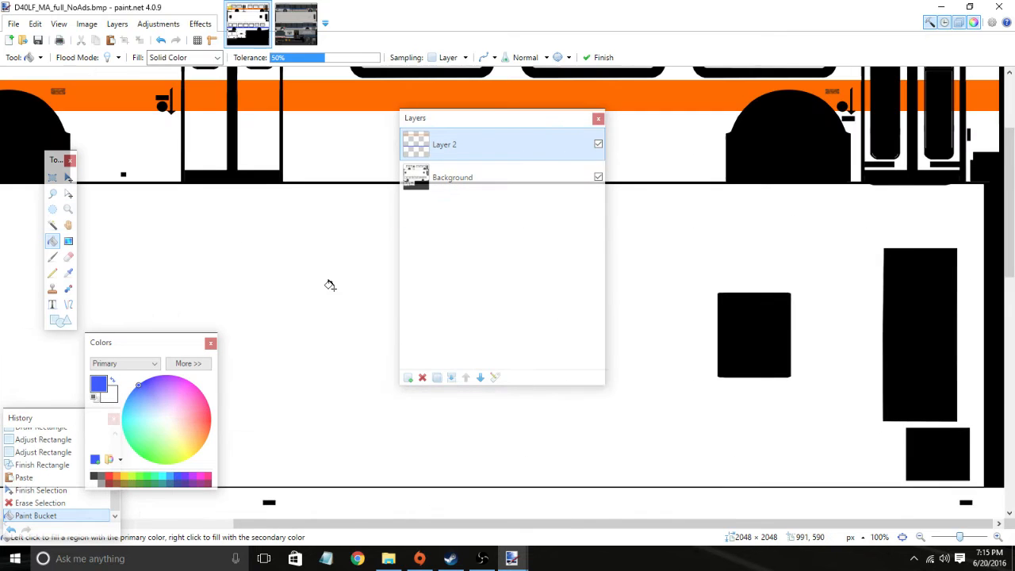
{"action": "left_click", "coordinate": [642, 98]}
Step: Examine how the amber marker lights look against the blue stripes on both side views of the bus
{"action": "scroll", "coordinate": [667, 372], "scroll_direction": "down", "scroll_amount": 8}
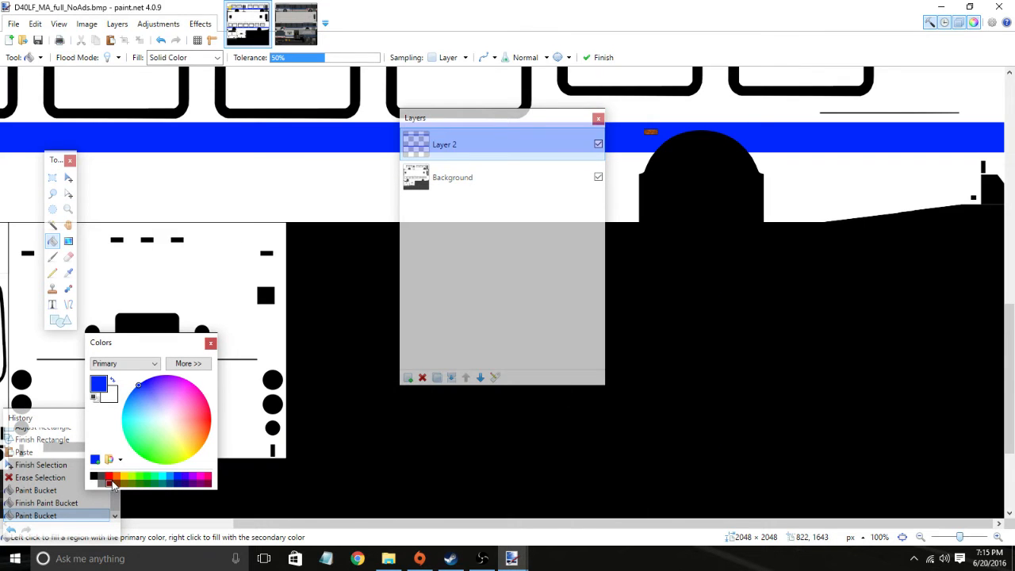
{"action": "scroll", "coordinate": [254, 230], "scroll_direction": "up", "scroll_amount": 10}
{"action": "scroll", "coordinate": [251, 240], "scroll_direction": "down", "scroll_amount": 2}
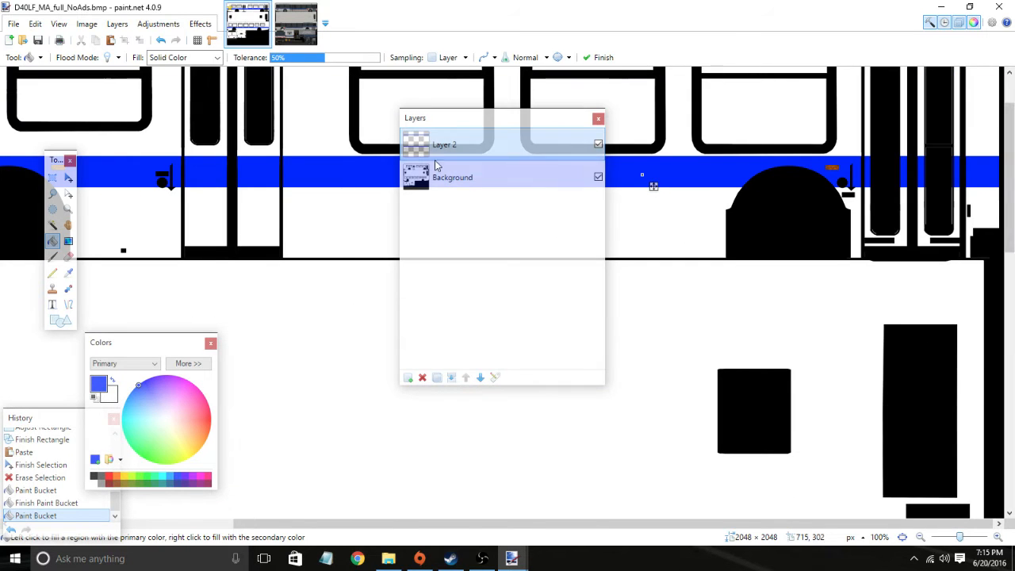
{"action": "left_click_drag", "start_coordinate": [542, 523], "coordinate": [310, 524]}
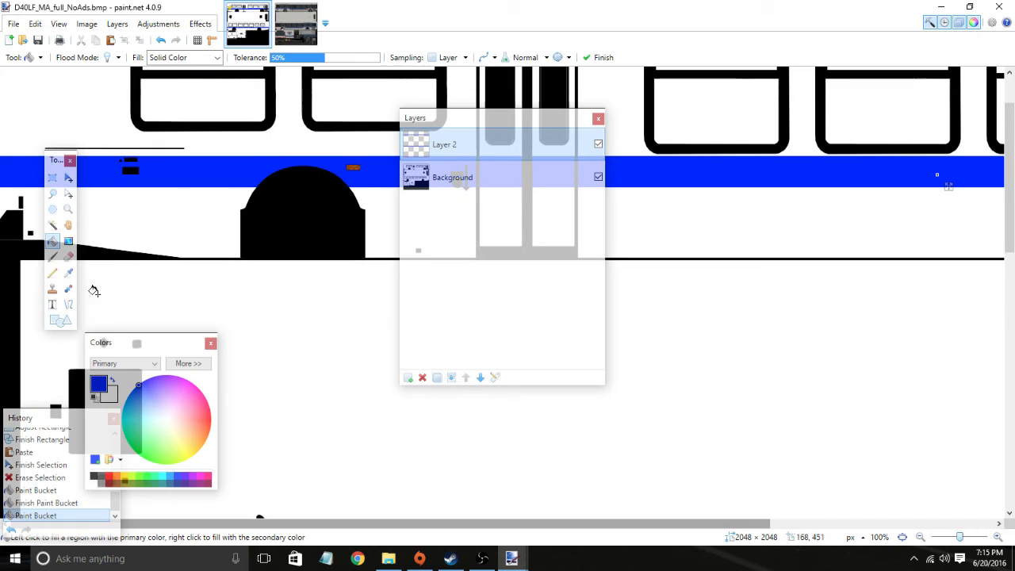
{"action": "left_click", "coordinate": [60, 320]}
{"action": "scroll", "coordinate": [318, 288], "scroll_direction": "down", "scroll_amount": 15}
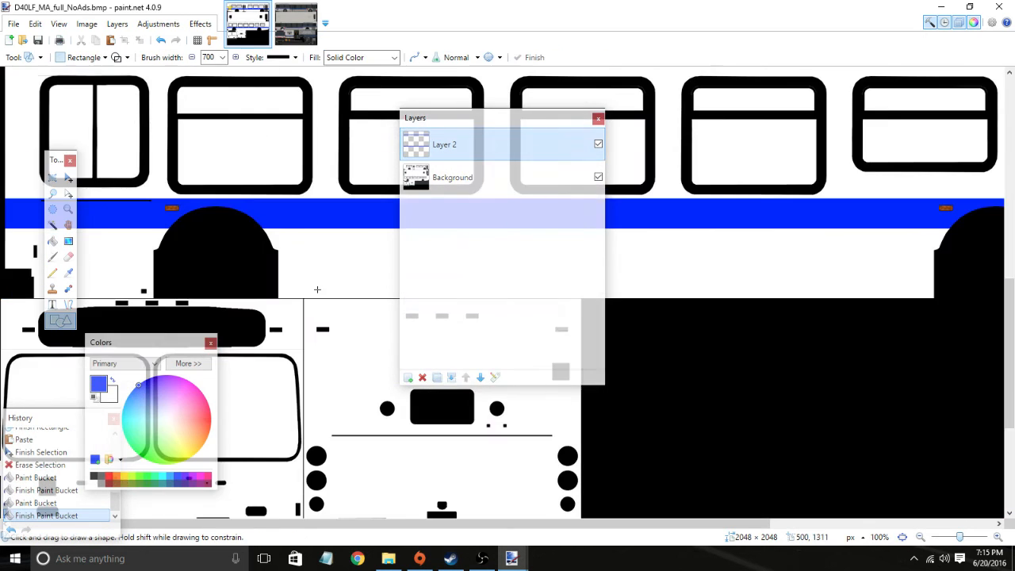
{"action": "scroll", "coordinate": [316, 288], "scroll_direction": "up", "scroll_amount": 2}
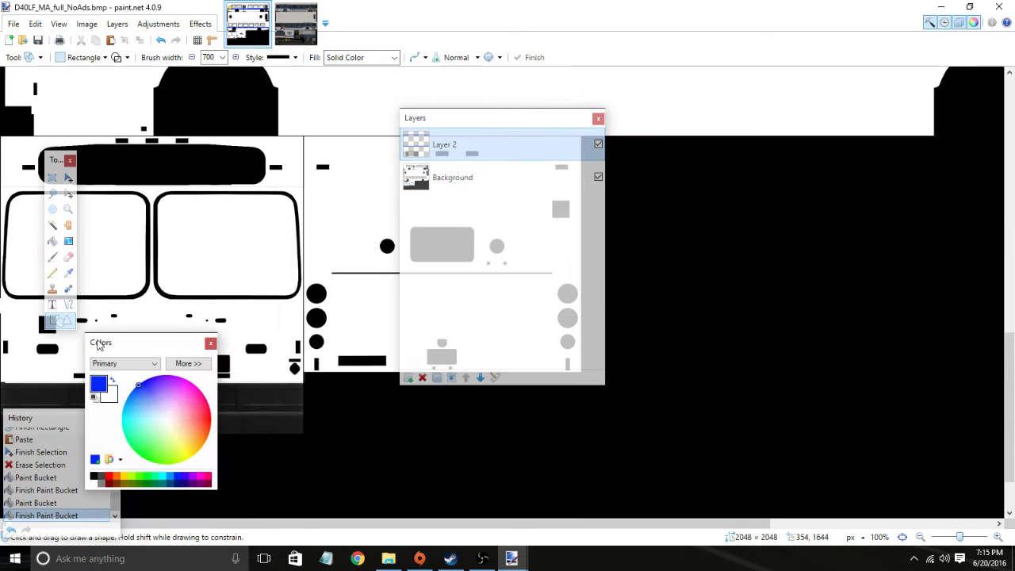
Step: Add the blue Calibri text "Test" at size 72 below the windshield on the bus's front view, roughly centered
{"action": "left_click", "coordinate": [52, 305]}
{"action": "left_click", "coordinate": [113, 317]}
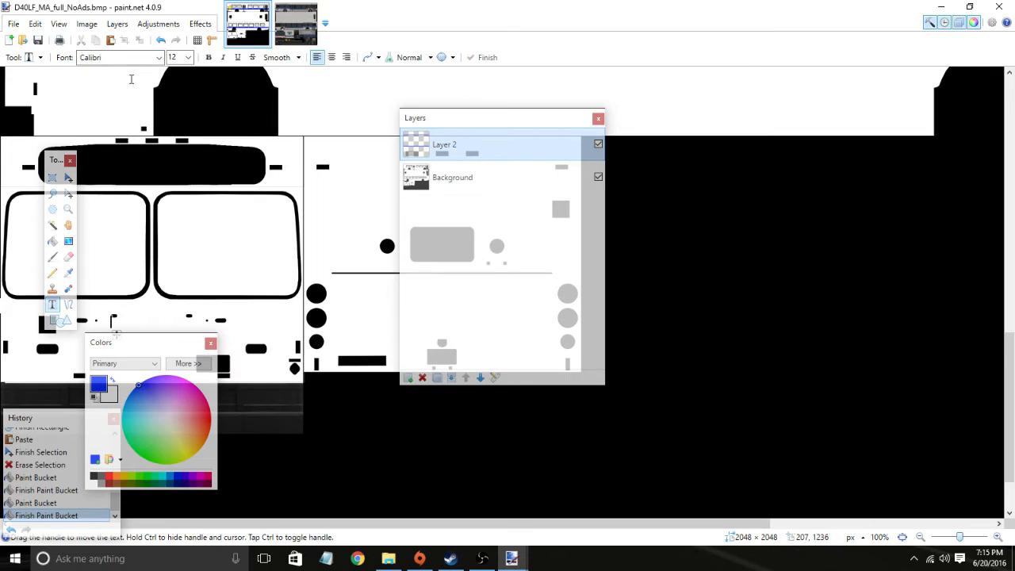
{"action": "type", "text": "Test"}
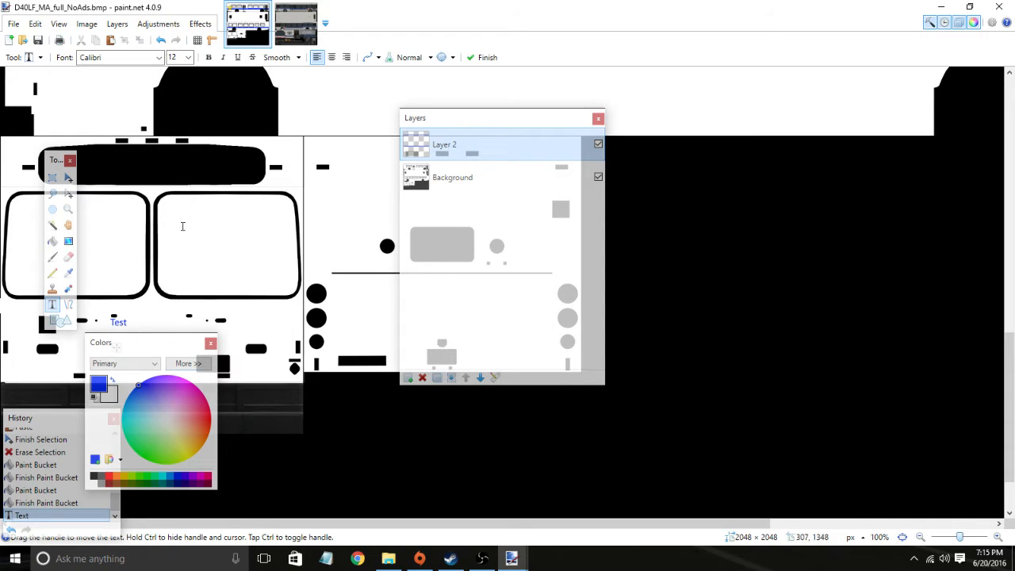
{"action": "left_click_drag", "start_coordinate": [146, 345], "coordinate": [207, 461]}
{"action": "left_click_drag", "start_coordinate": [114, 346], "coordinate": [135, 368]}
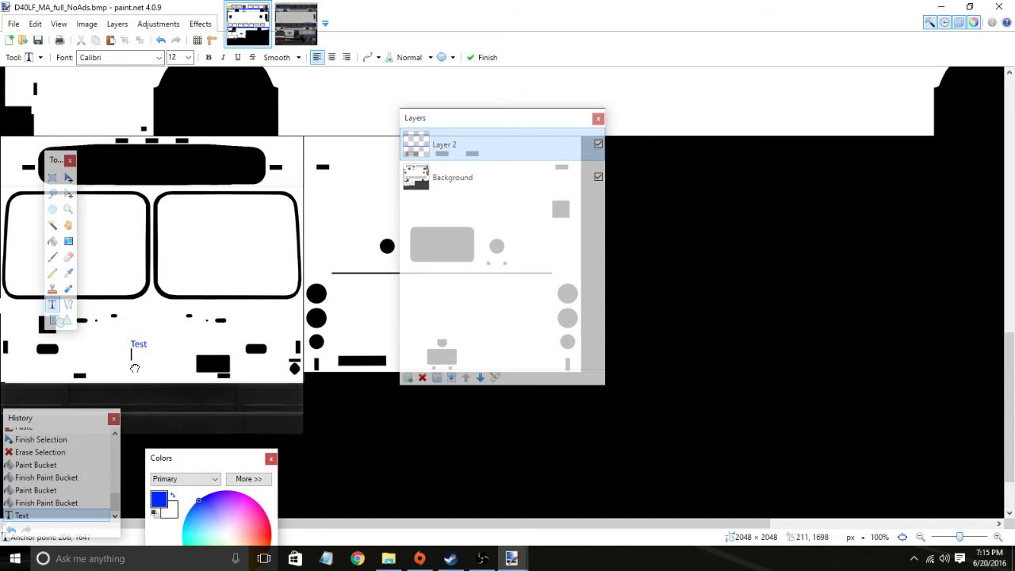
{"action": "scroll", "coordinate": [172, 56], "scroll_direction": "down", "scroll_amount": 11}
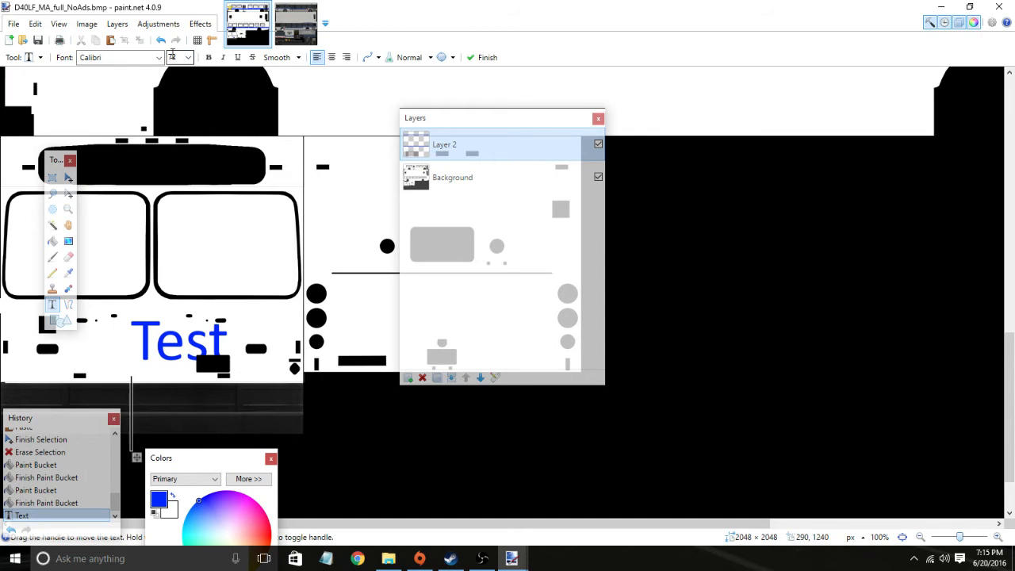
{"action": "left_click_drag", "start_coordinate": [136, 458], "coordinate": [96, 462]}
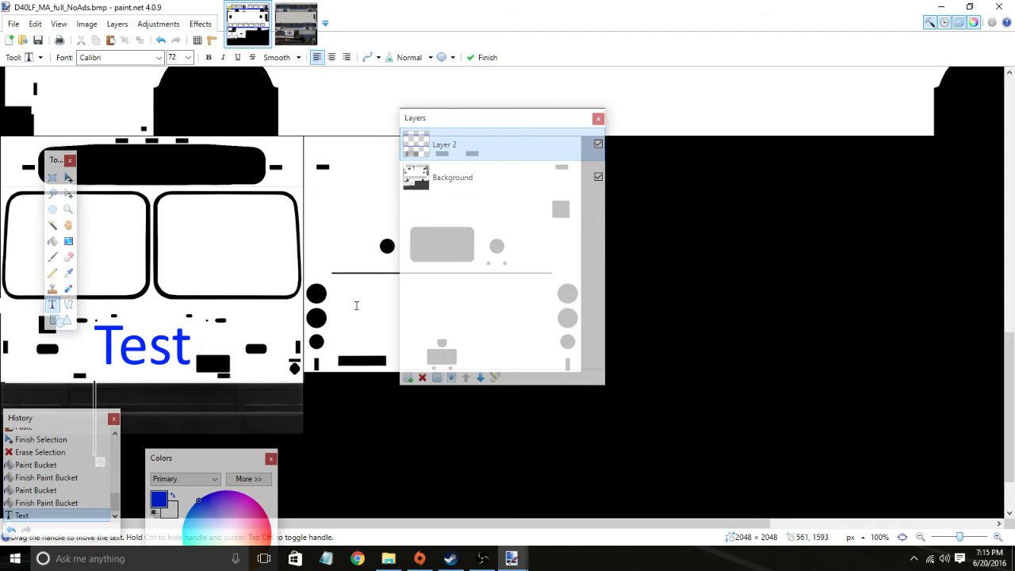
Step: Add size 72 sample texts: "Test" on the bus's rear view and "blahtest" below the stripe of the lower side view
{"action": "left_click", "coordinate": [387, 302]}
{"action": "type", "text": "Test"}
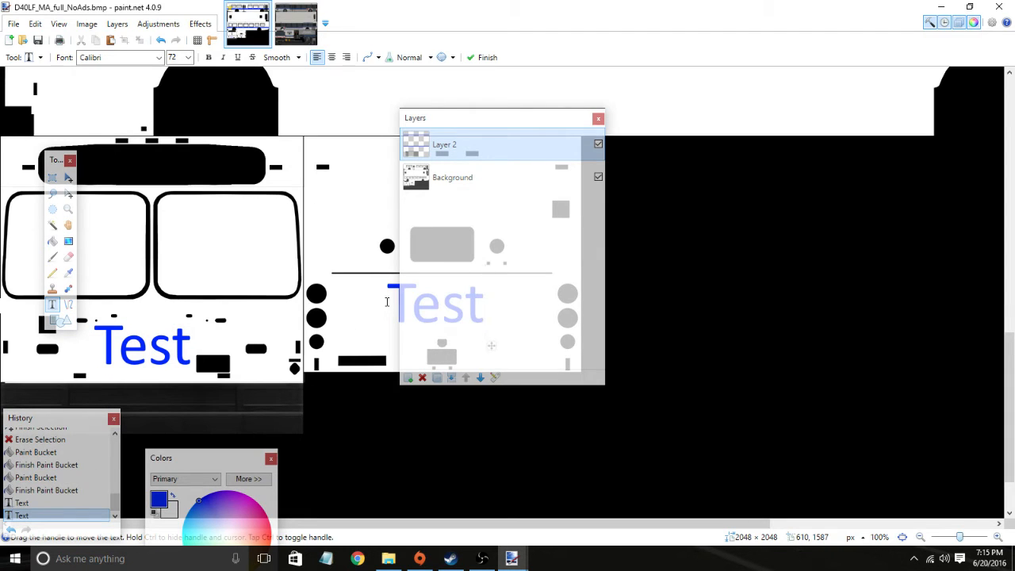
{"action": "scroll", "coordinate": [839, 215], "scroll_direction": "up", "scroll_amount": 4}
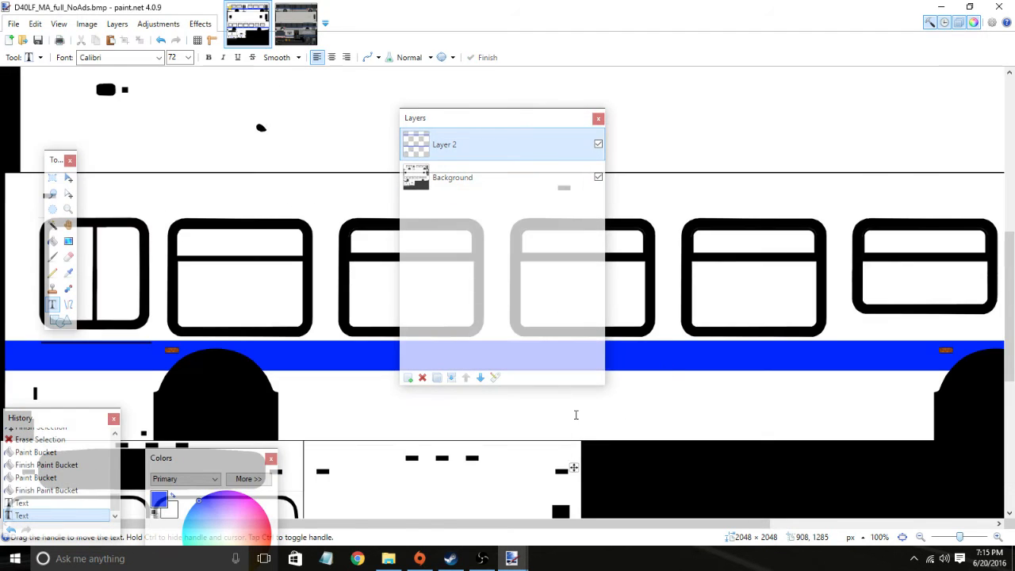
{"action": "type", "text": "blah"}
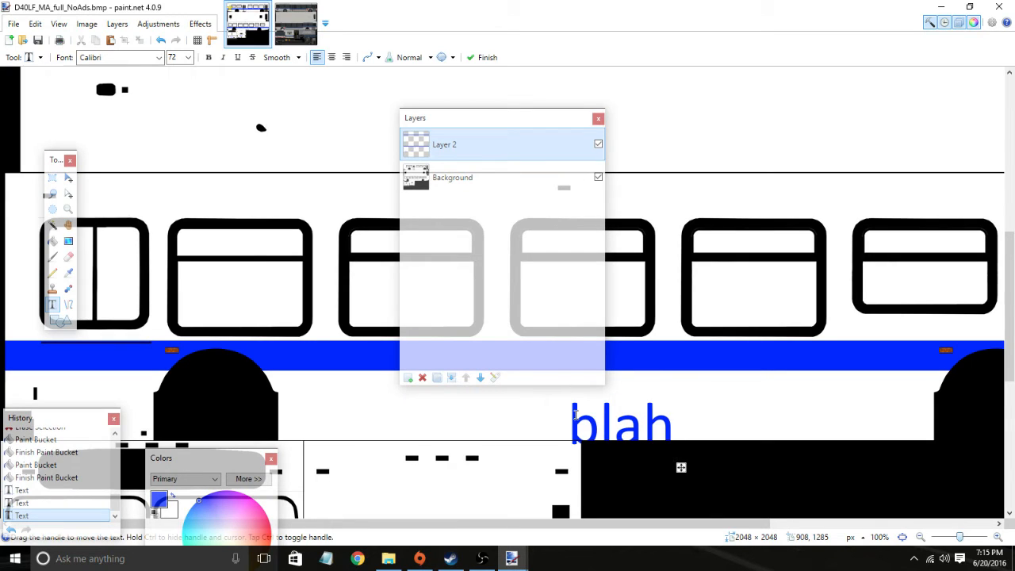
{"action": "type", "text": "test"}
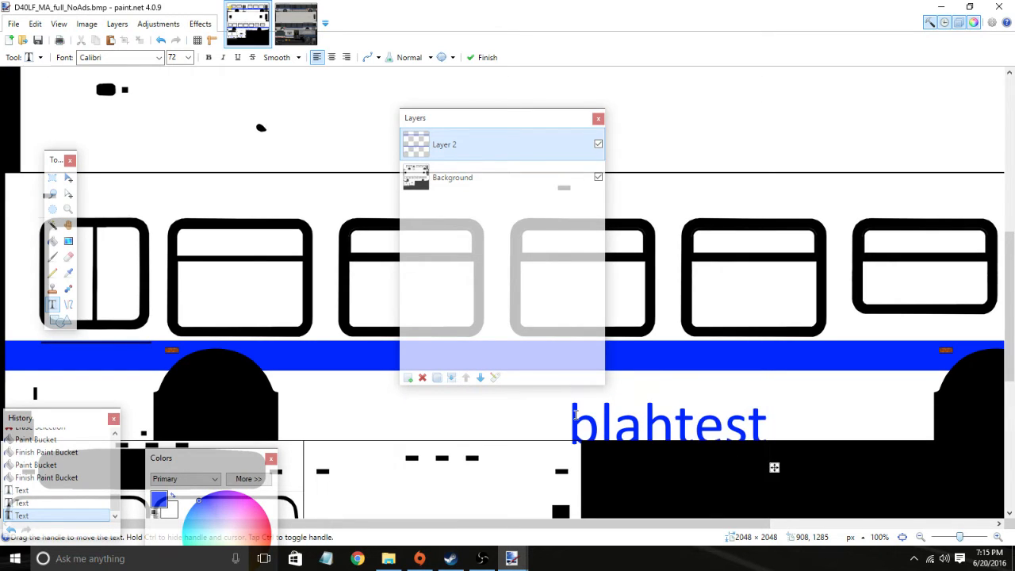
Step: Shorten the sample text on the lower side view to "blah" and move it up between the stripe and the lower edge
{"action": "key", "text": "BackSpace"}
{"action": "key", "text": "BackSpace"}
{"action": "key", "text": "BackSpace"}
{"action": "key", "text": "BackSpace"}
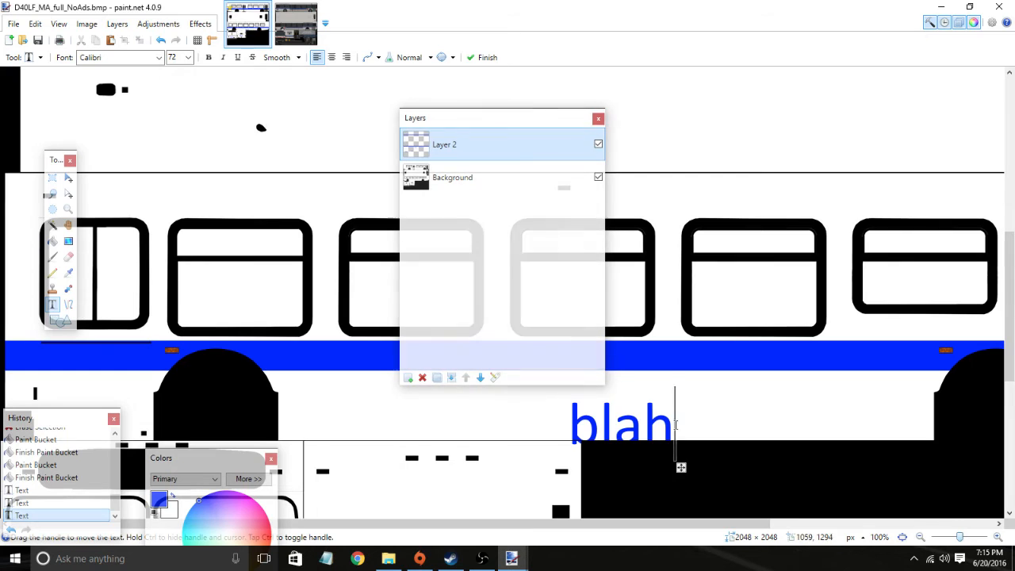
{"action": "left_click_drag", "start_coordinate": [679, 464], "coordinate": [675, 438]}
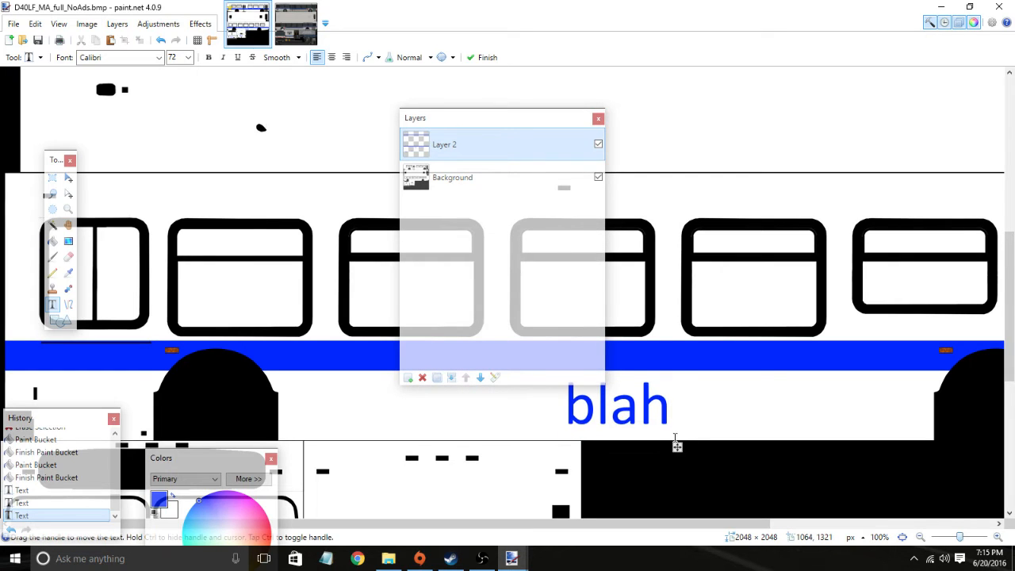
Step: Add the blue size 72 text "blahg" below the stripe on the upper side view and commit it
{"action": "scroll", "coordinate": [698, 357], "scroll_direction": "down", "scroll_amount": 6}
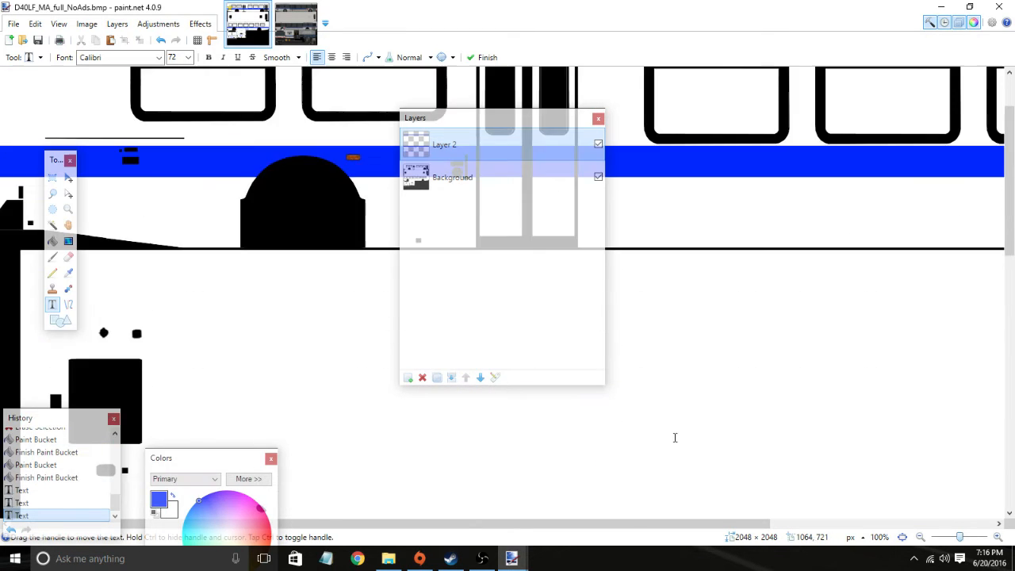
{"action": "left_click", "coordinate": [698, 296]}
{"action": "type", "text": "blahg"}
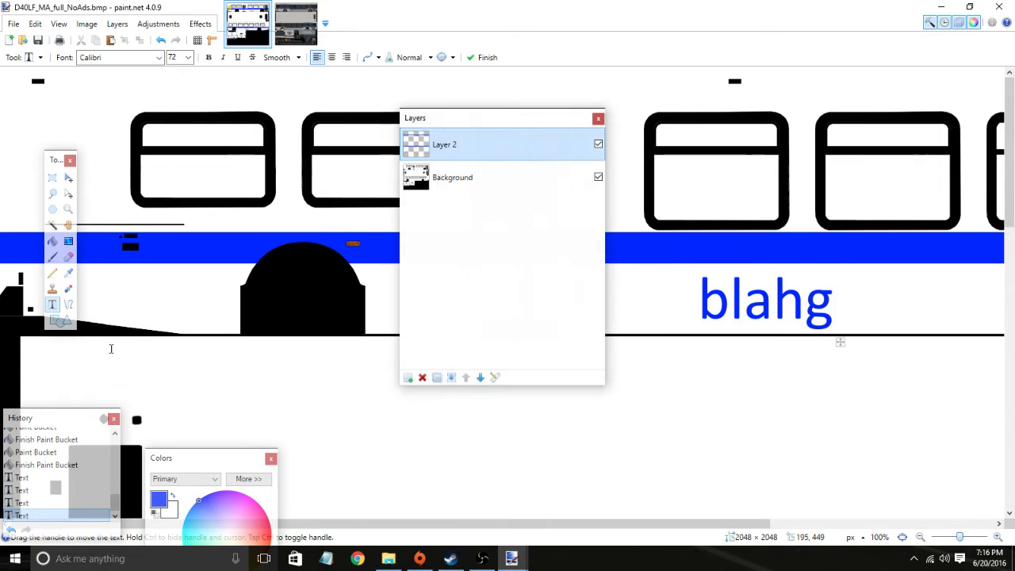
{"action": "left_click", "coordinate": [61, 321]}
{"action": "scroll", "coordinate": [177, 341], "scroll_direction": "down", "scroll_amount": 2}
{"action": "scroll", "coordinate": [177, 341], "scroll_direction": "down", "scroll_amount": 1}
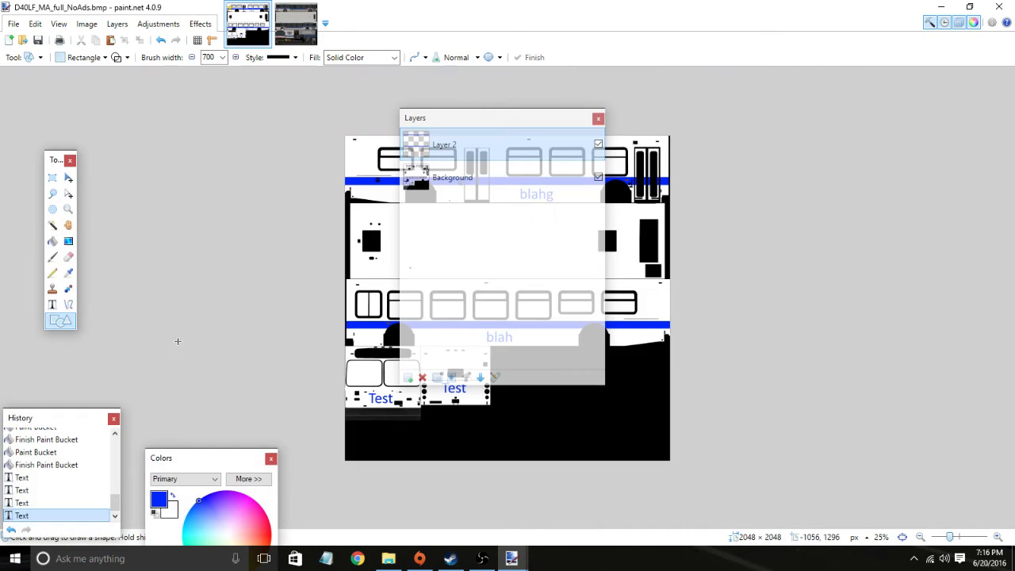
{"action": "scroll", "coordinate": [177, 340], "scroll_direction": "up", "scroll_amount": 1}
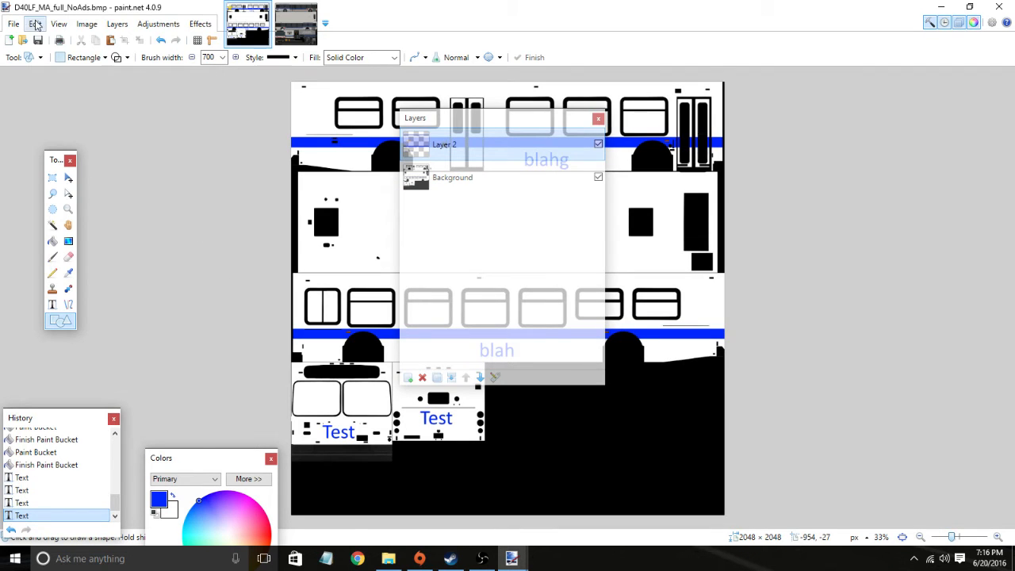
Step: Save the layered repaint as a paint.net file named TEST_D40LF in the Templates folder
{"action": "left_click", "coordinate": [15, 26]}
{"action": "left_click", "coordinate": [50, 128]}
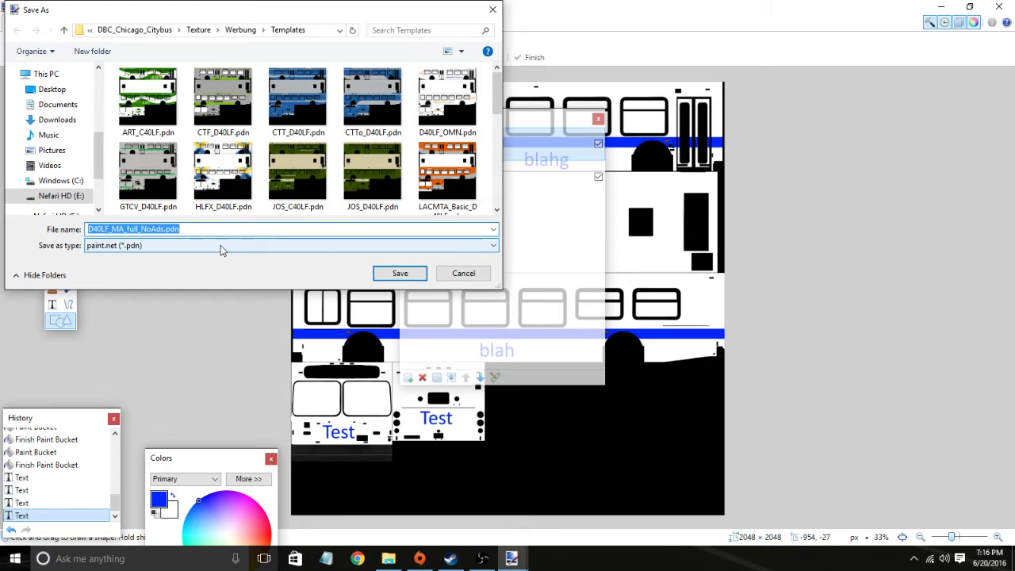
{"action": "key", "text": "BackSpace"}
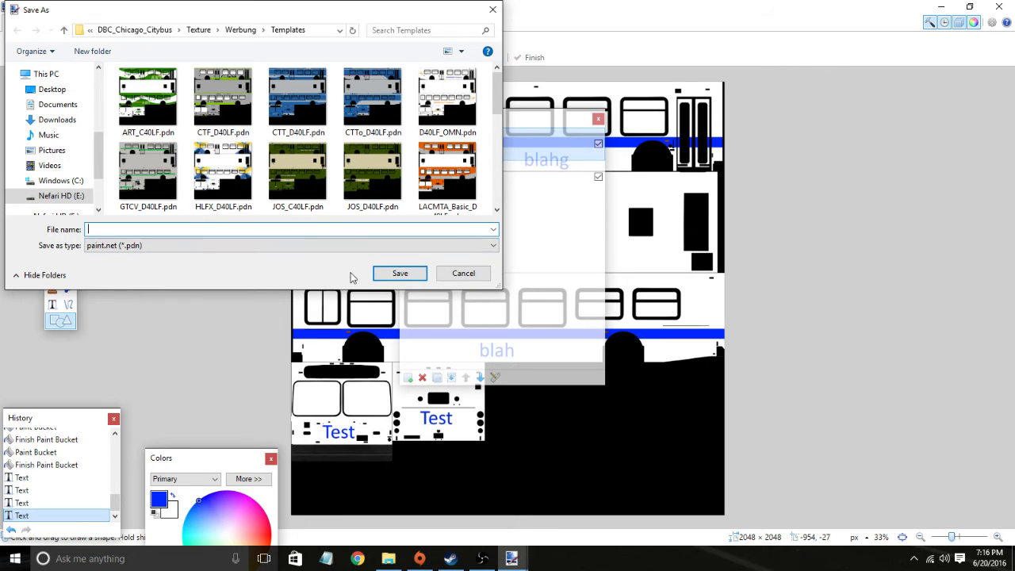
{"action": "type", "text": "TEST_D40LF"}
{"action": "key", "text": "Return"}
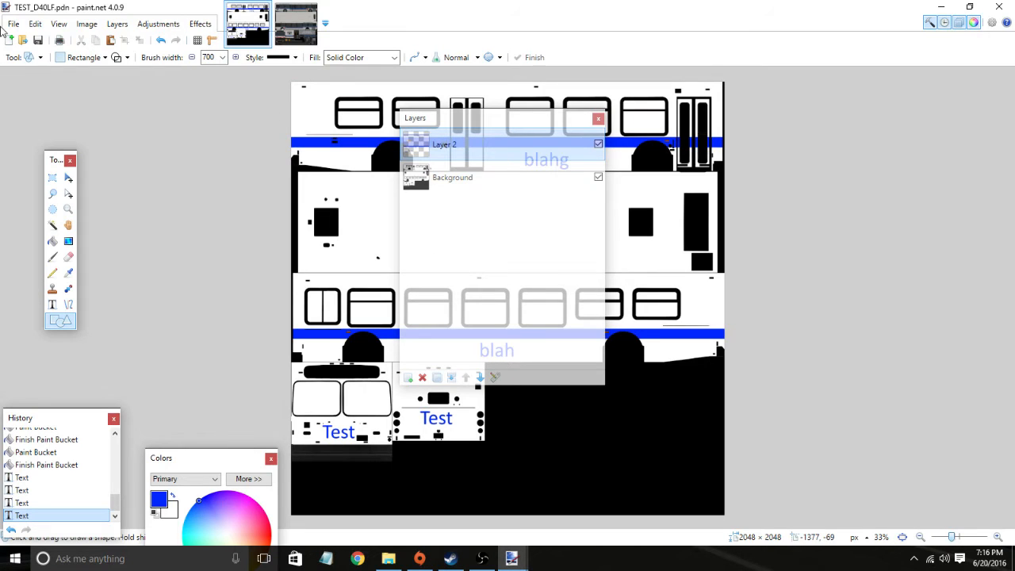
Step: Save a copy of TEST_D40LF in the Templates folder with the file type BMP
{"action": "left_click", "coordinate": [14, 24]}
{"action": "left_click", "coordinate": [59, 129]}
{"action": "left_click", "coordinate": [208, 245]}
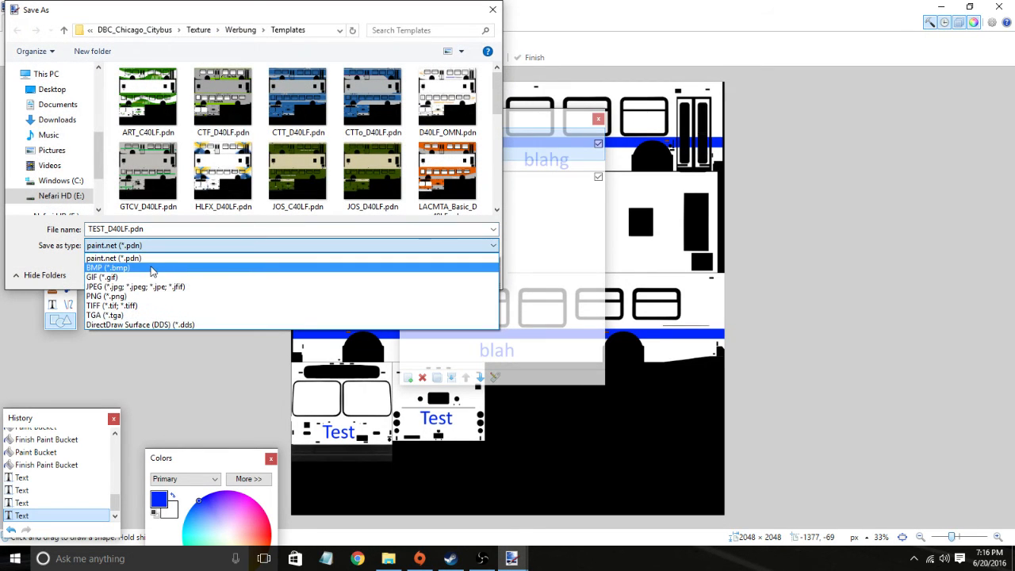
{"action": "left_click", "coordinate": [153, 267]}
{"action": "left_click", "coordinate": [397, 273]}
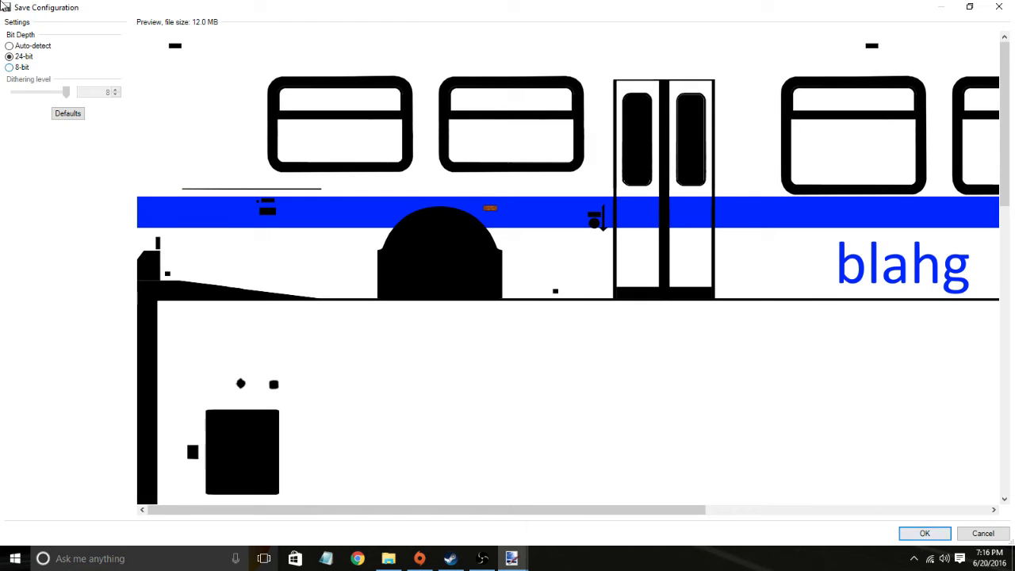
Step: Set the BMP bit depth to Auto-detect and flatten the image to complete the save
{"action": "left_click", "coordinate": [10, 57]}
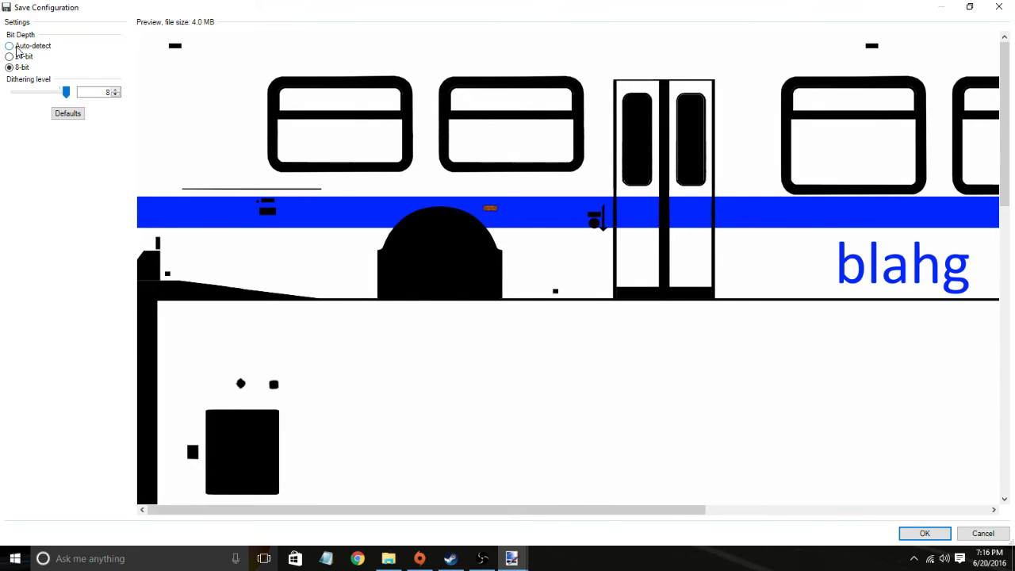
{"action": "left_click", "coordinate": [16, 47]}
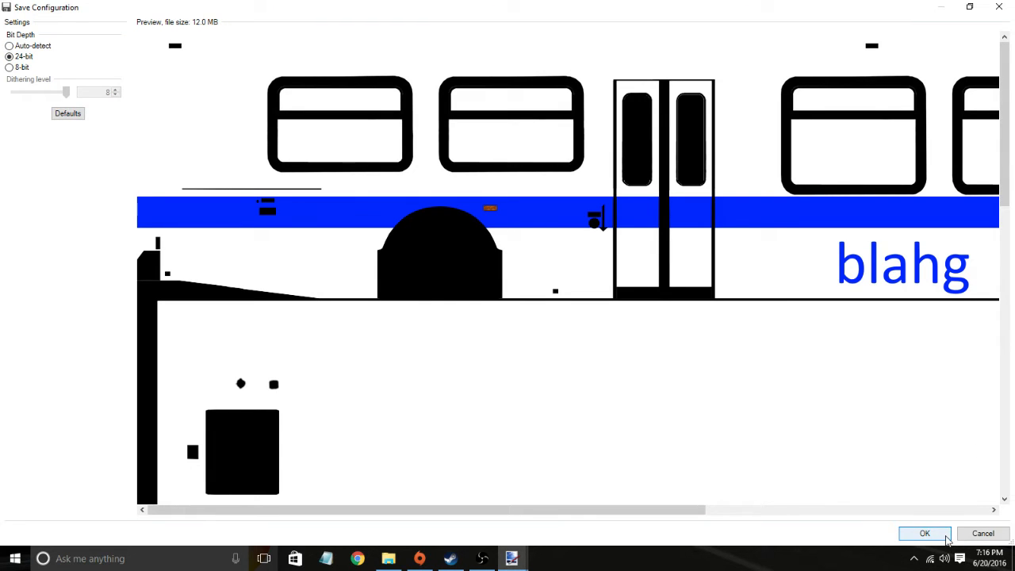
{"action": "left_click", "coordinate": [22, 48]}
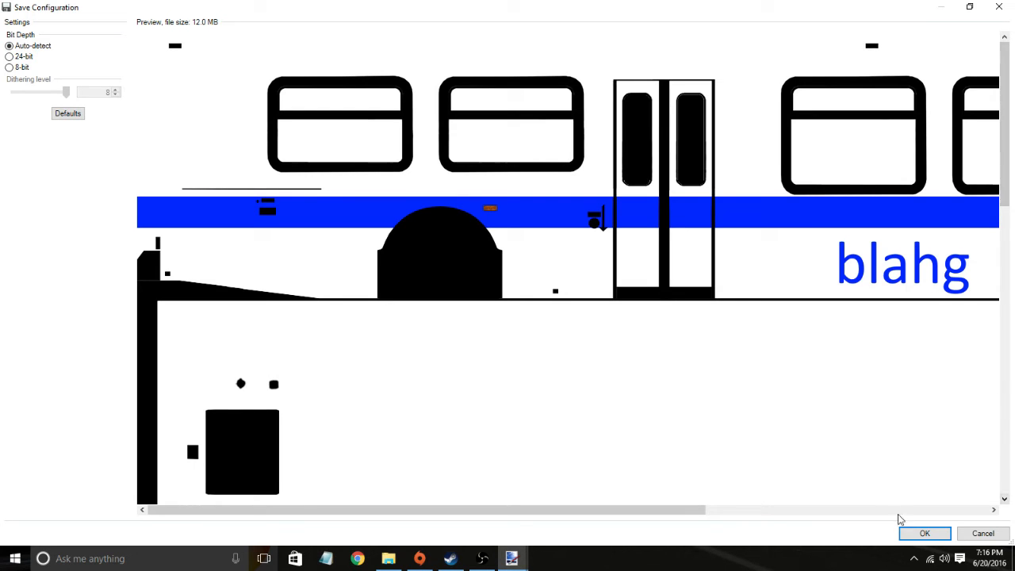
{"action": "left_click", "coordinate": [920, 533]}
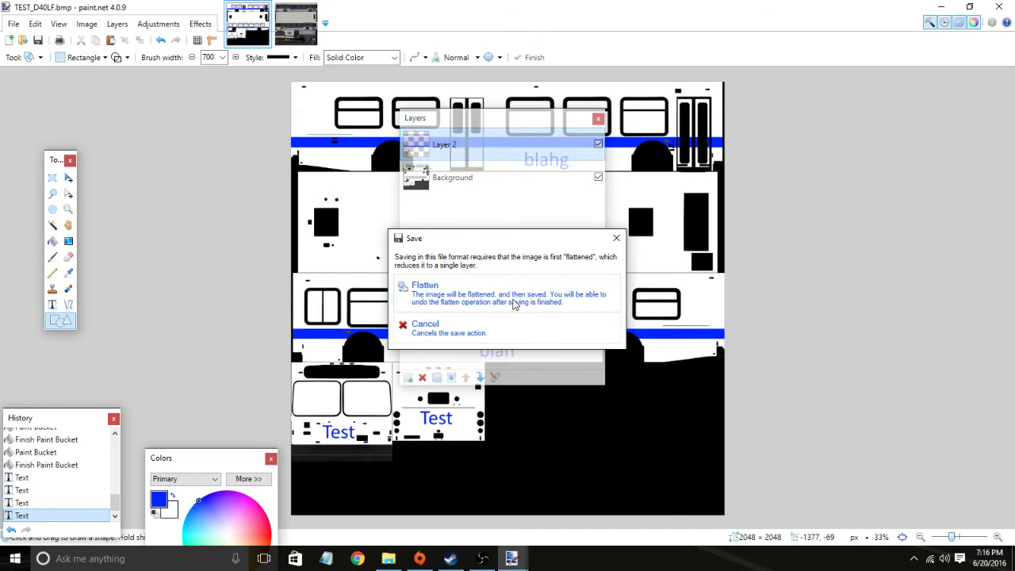
{"action": "left_click_drag", "start_coordinate": [503, 242], "coordinate": [559, 167]}
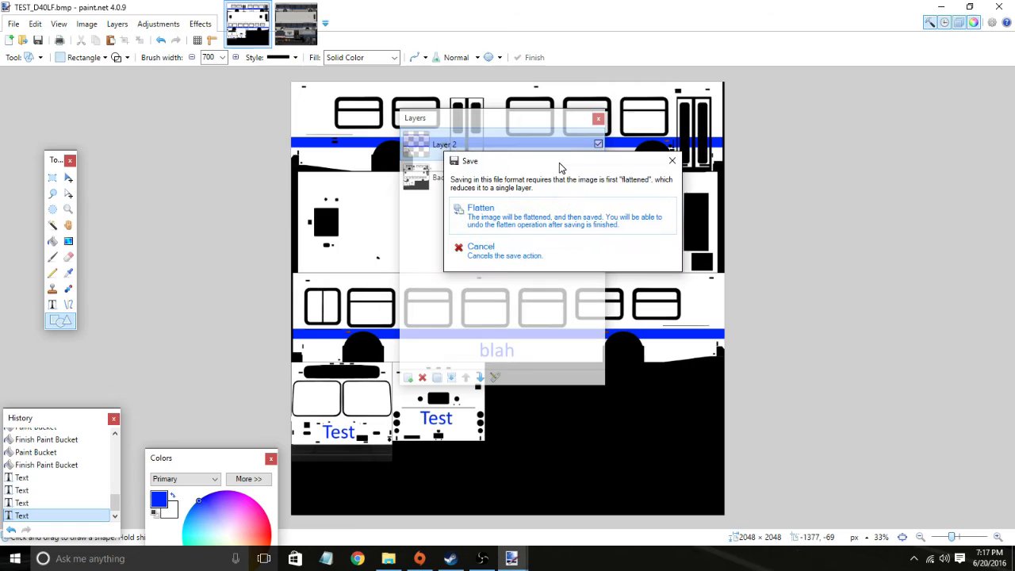
{"action": "left_click", "coordinate": [530, 222]}
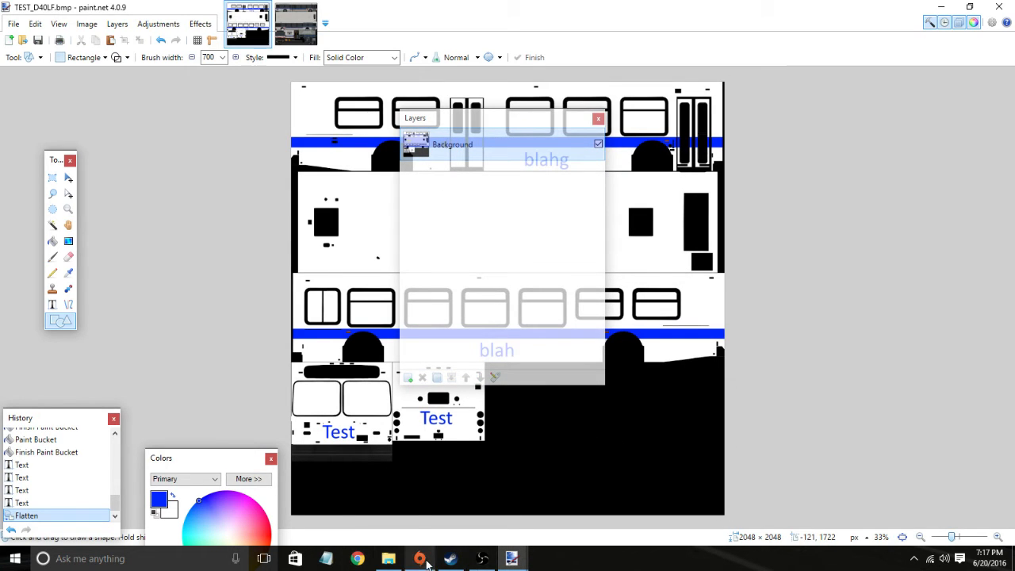
Step: Switch to the desktop and launch RepaintTool.exe from its shortcut
{"action": "left_click", "coordinate": [392, 560]}
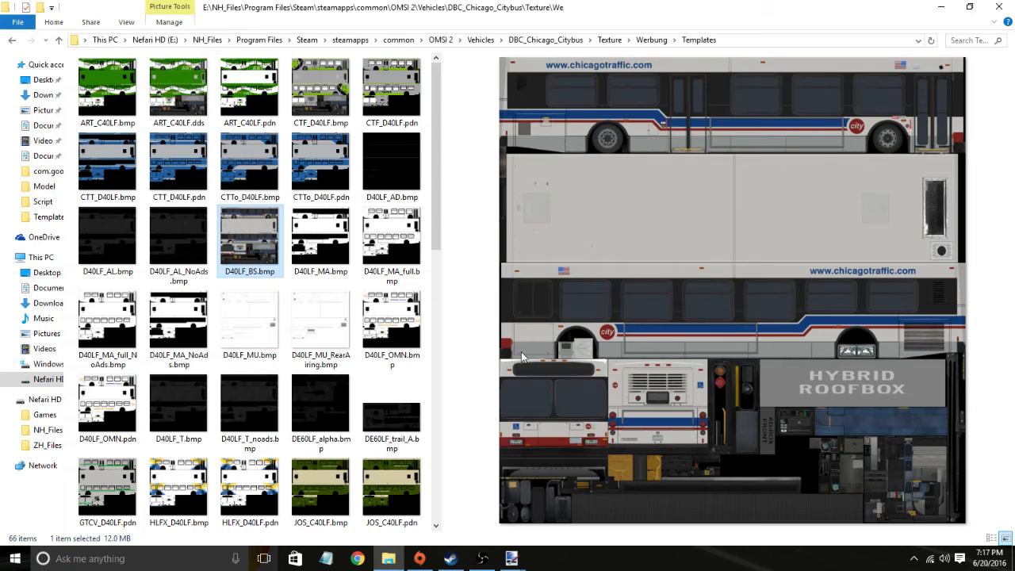
{"action": "scroll", "coordinate": [83, 235], "scroll_direction": "up", "scroll_amount": 10}
{"action": "left_click_drag", "start_coordinate": [500, 7], "coordinate": [503, 254]}
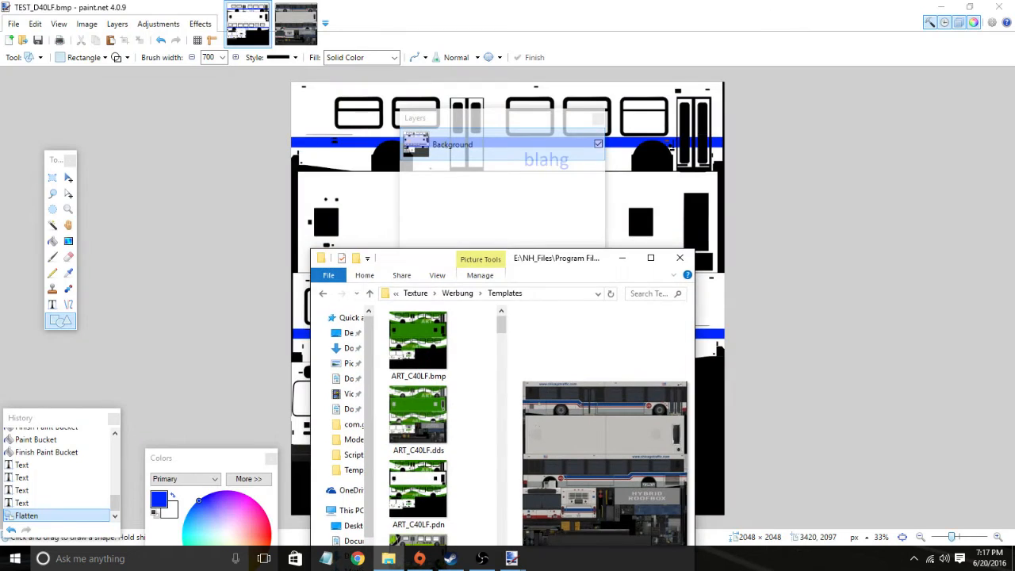
{"action": "left_click", "coordinate": [1013, 559]}
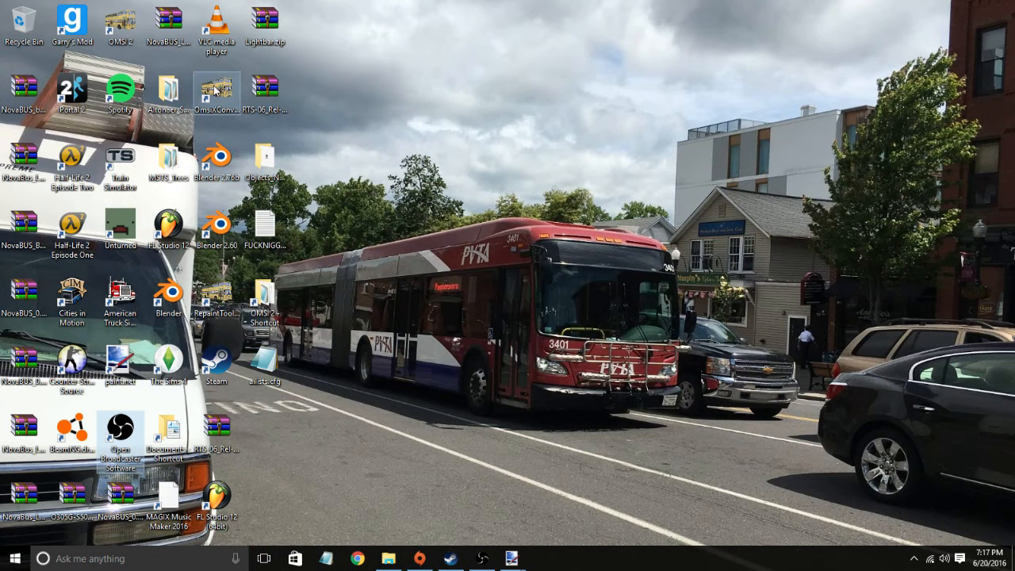
{"action": "left_click", "coordinate": [213, 295]}
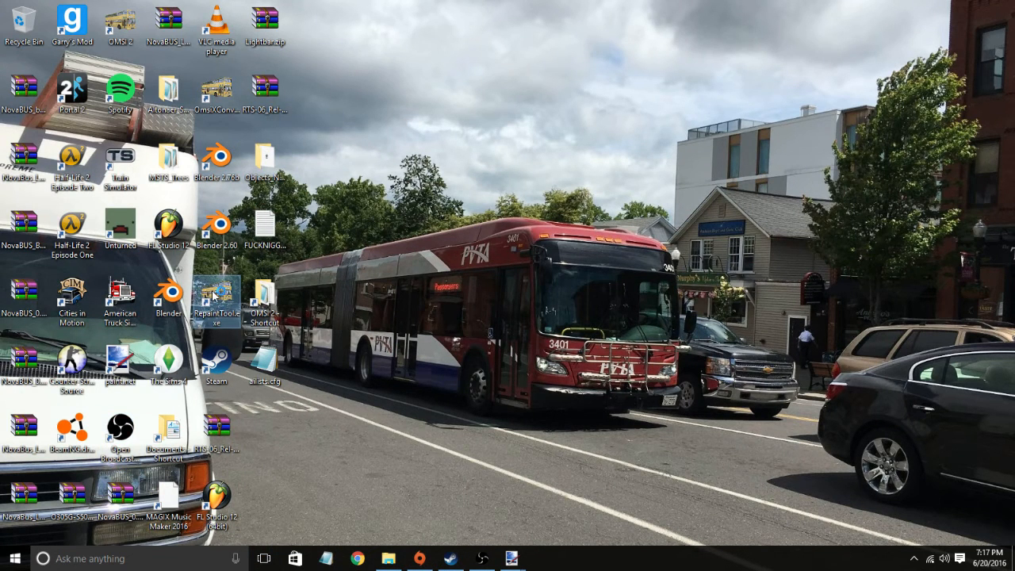
Step: Open the RepaintTool shortcut's file location and examine where the SDK folder sits inside the OMSI 2 folder
{"action": "right_click", "coordinate": [213, 296]}
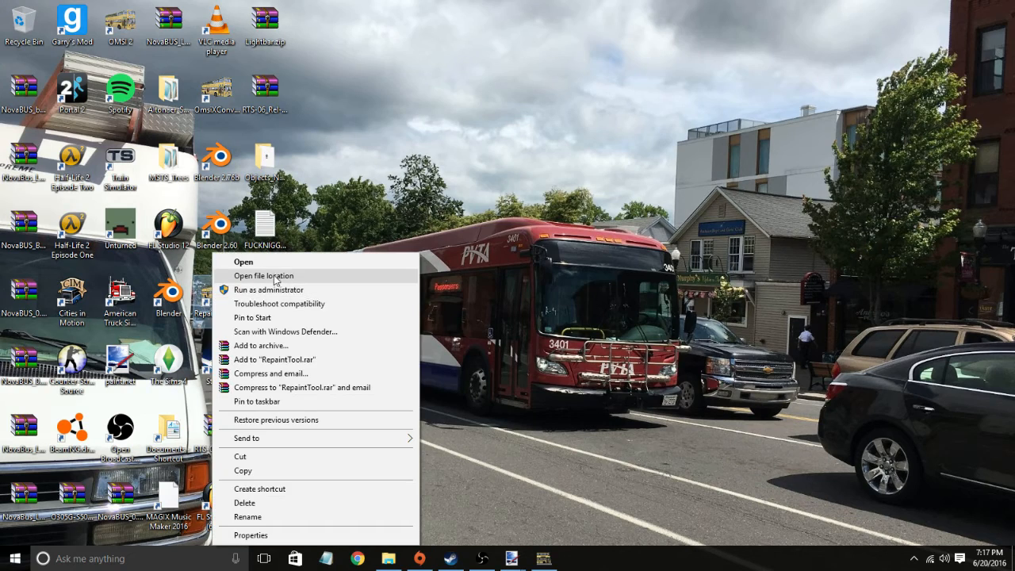
{"action": "left_click", "coordinate": [303, 275]}
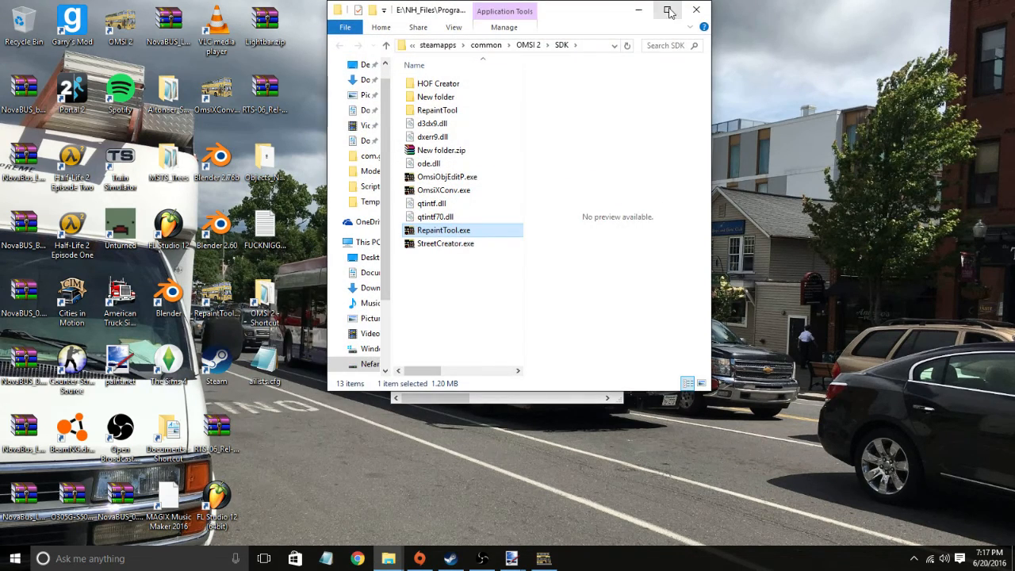
{"action": "left_click", "coordinate": [671, 9]}
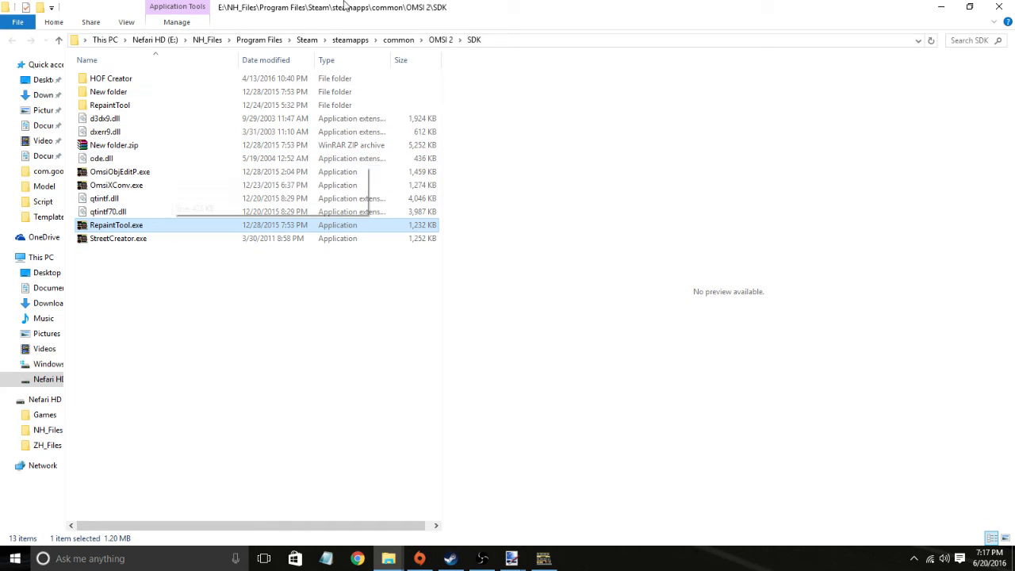
{"action": "left_click", "coordinate": [437, 38]}
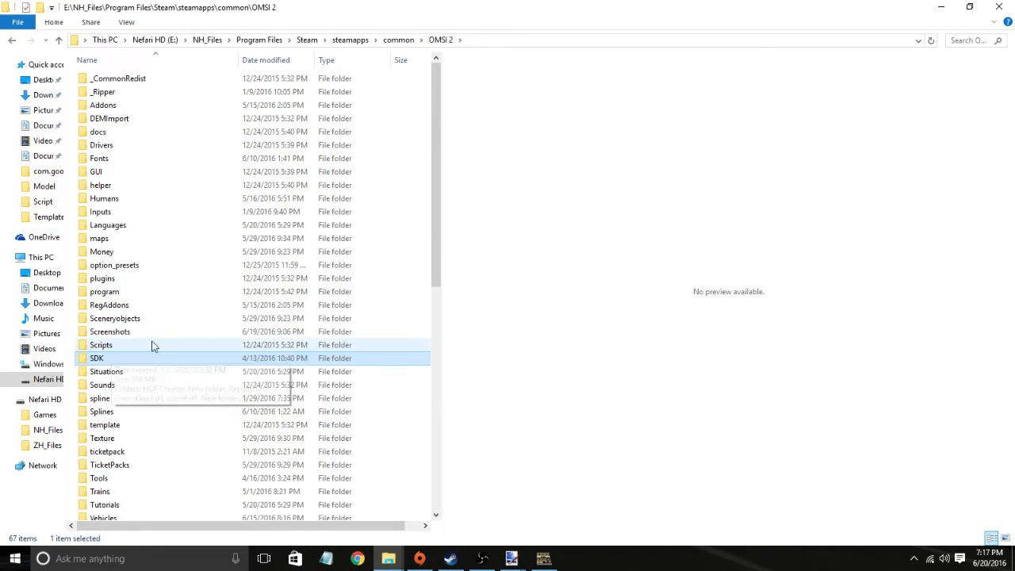
{"action": "double_click", "coordinate": [140, 361]}
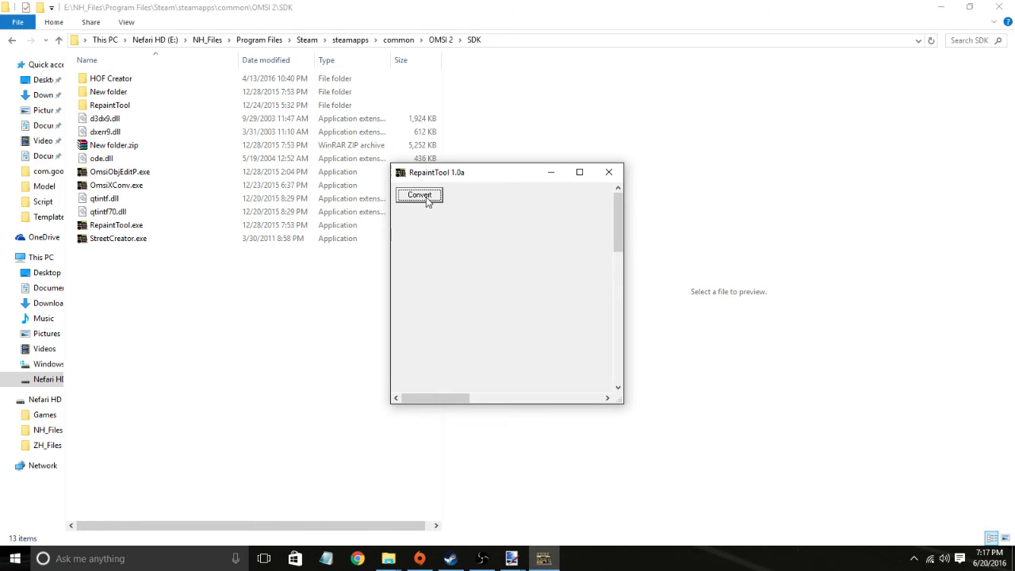
Step: Start a conversion in RepaintTool and compare the D40 AdBoxes and NoAds repaint config files in the Werbung folder
{"action": "left_click", "coordinate": [426, 199]}
{"action": "scroll", "coordinate": [504, 164], "scroll_direction": "down", "scroll_amount": 1}
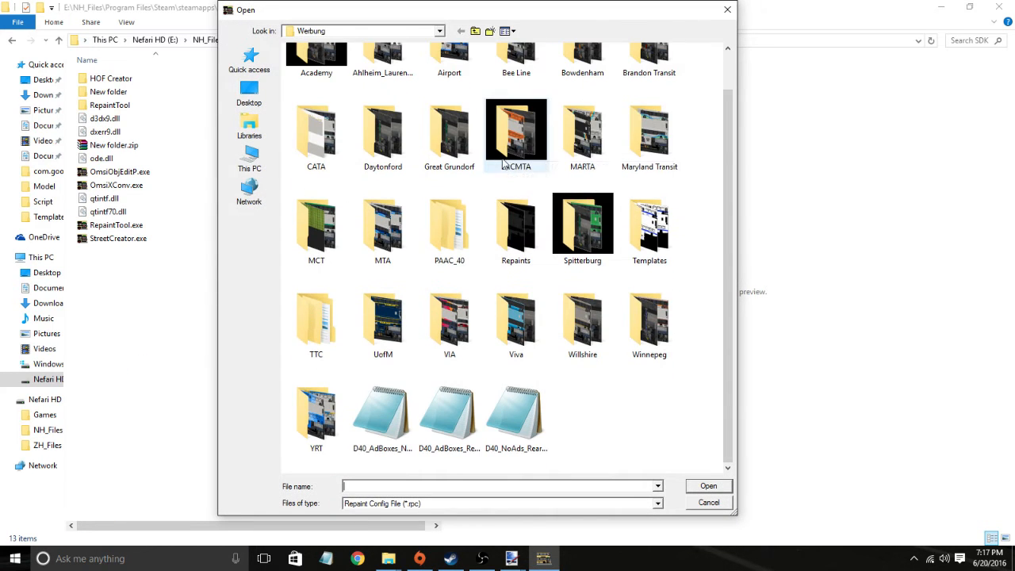
{"action": "left_click", "coordinate": [517, 416]}
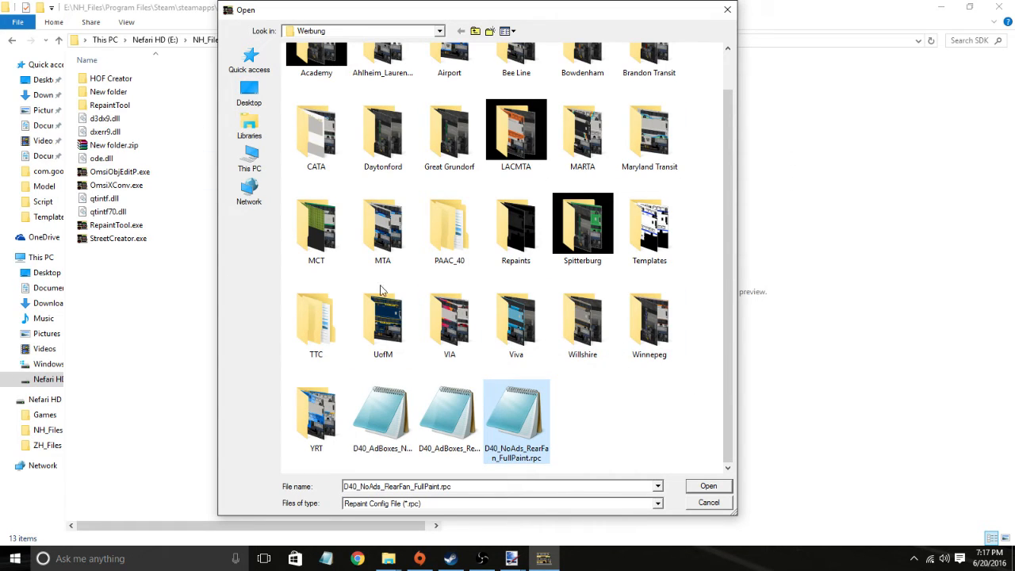
{"action": "left_click", "coordinate": [449, 421]}
{"action": "left_click", "coordinate": [383, 420]}
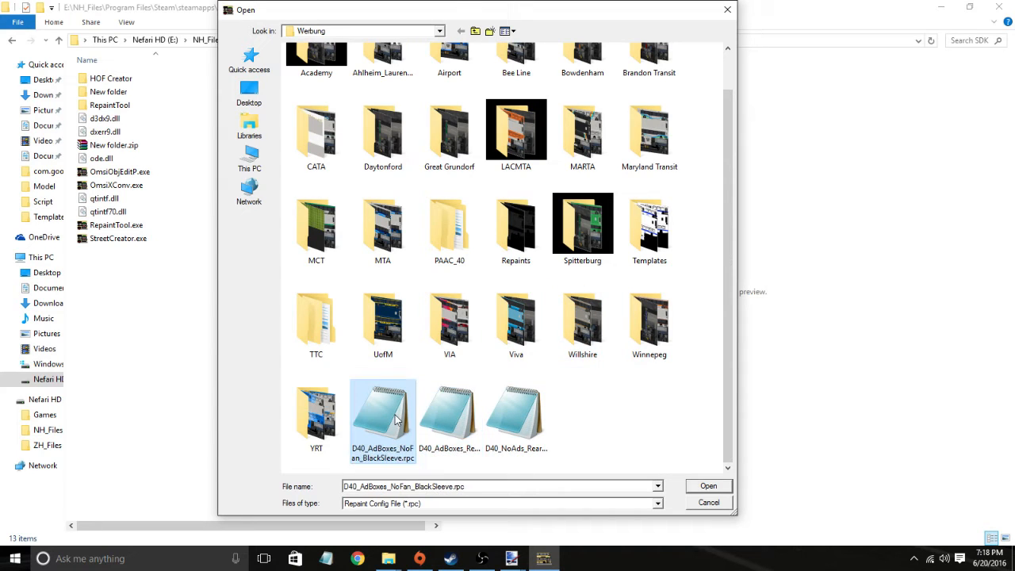
{"action": "left_click", "coordinate": [523, 419]}
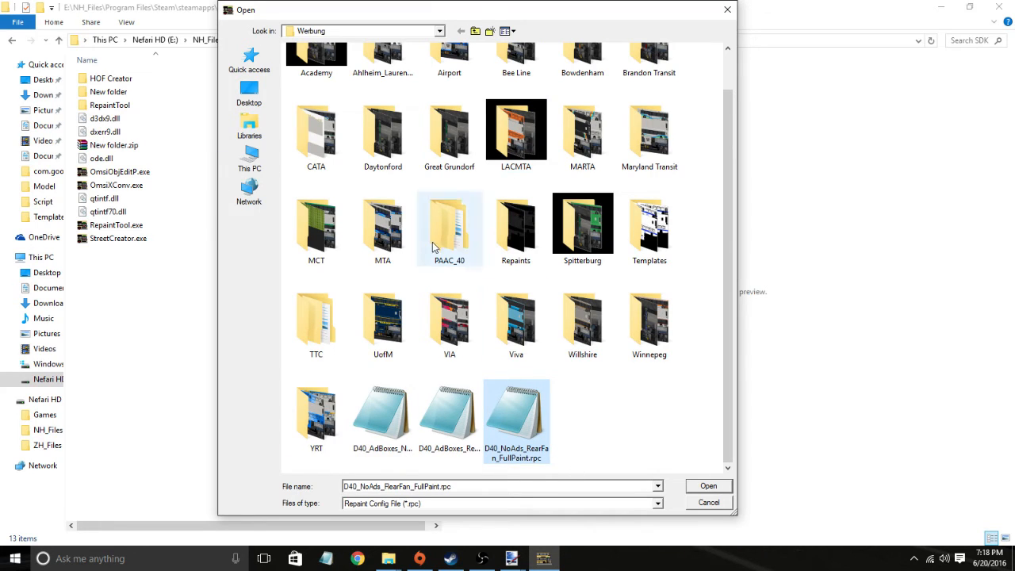
Step: Load the D40_NoAds_RearFan_FullPaint.rpc config for the conversion and browse to the Templates folder for the bitmap
{"action": "double_click", "coordinate": [650, 232]}
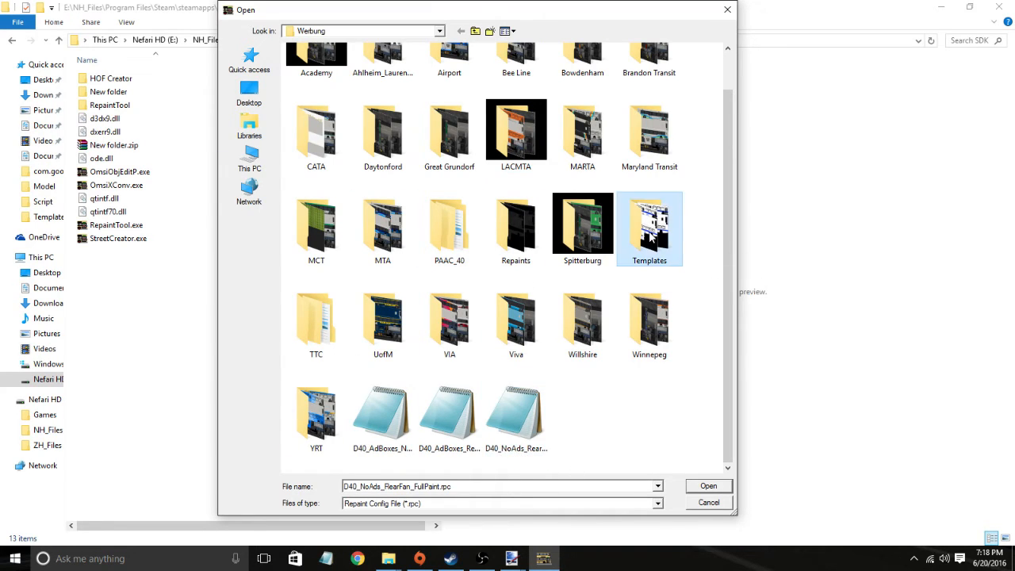
{"action": "left_click", "coordinate": [475, 31]}
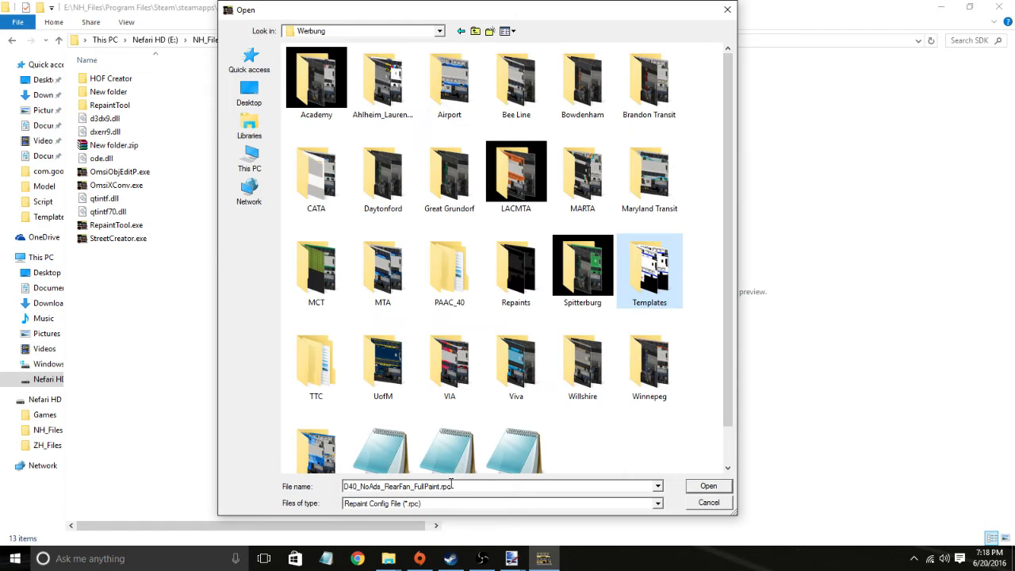
{"action": "scroll", "coordinate": [511, 399], "scroll_direction": "down", "scroll_amount": 1}
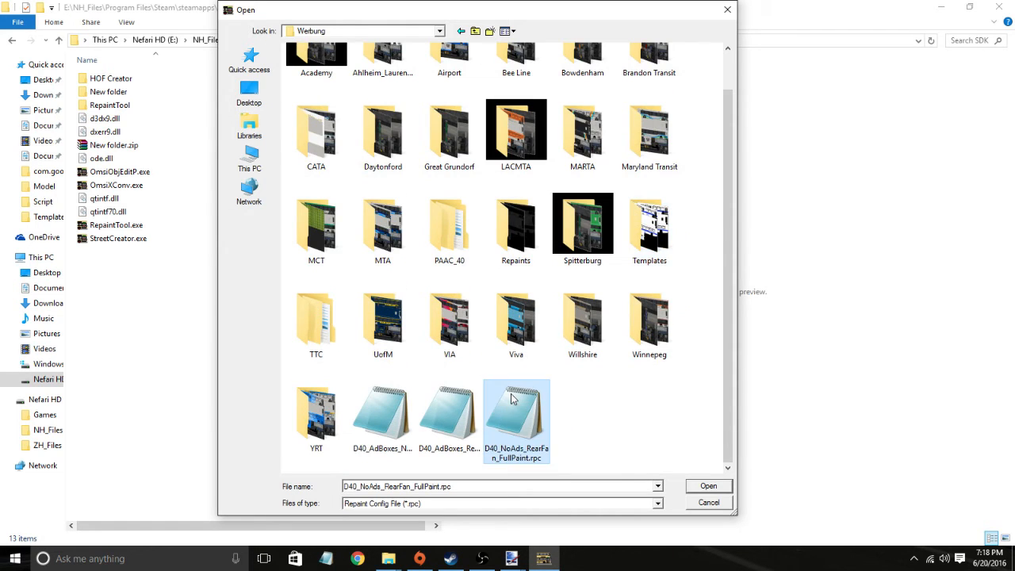
{"action": "double_click", "coordinate": [511, 399]}
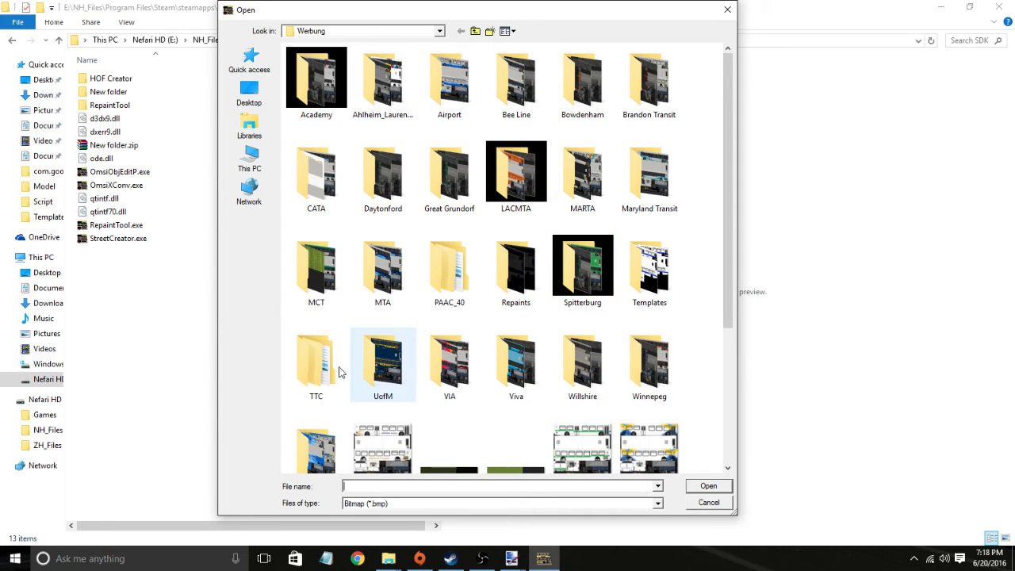
{"action": "double_click", "coordinate": [628, 248]}
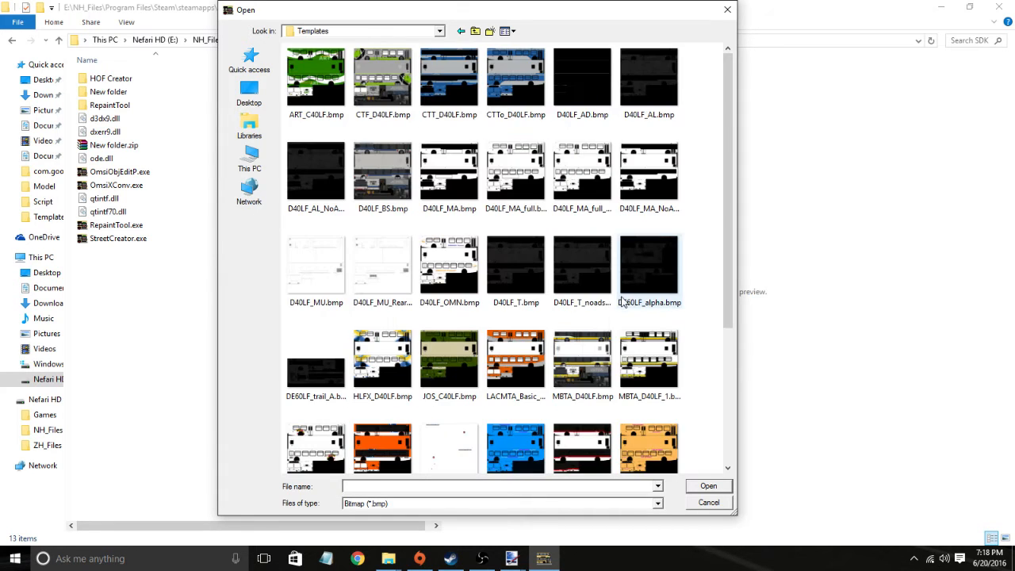
{"action": "scroll", "coordinate": [633, 309], "scroll_direction": "down", "scroll_amount": 3}
{"action": "scroll", "coordinate": [646, 335], "scroll_direction": "down", "scroll_amount": 2}
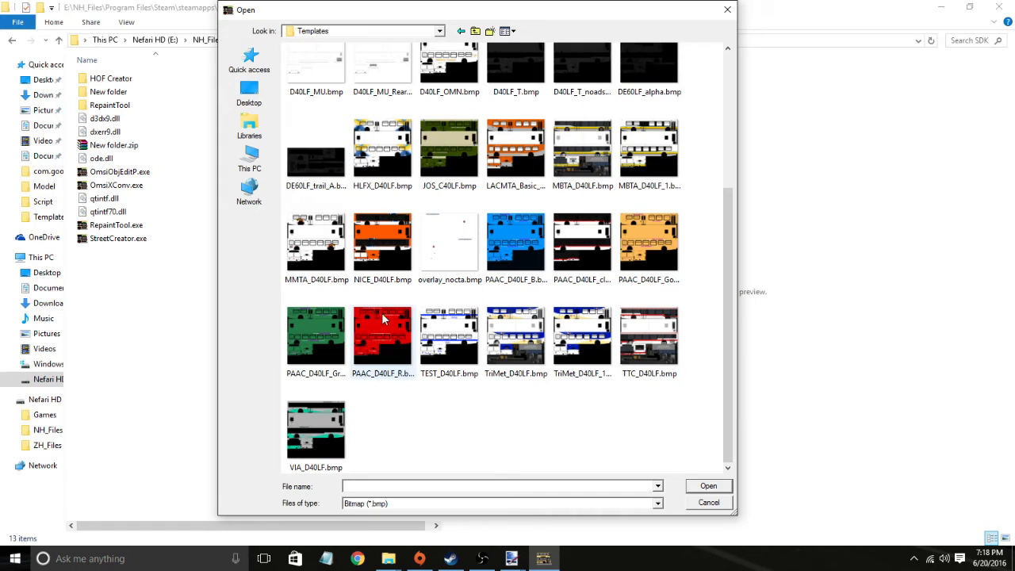
Step: View the VIA_D40LF.bmp template full size in the image viewer and return to the bitmap selection
{"action": "left_click", "coordinate": [316, 441]}
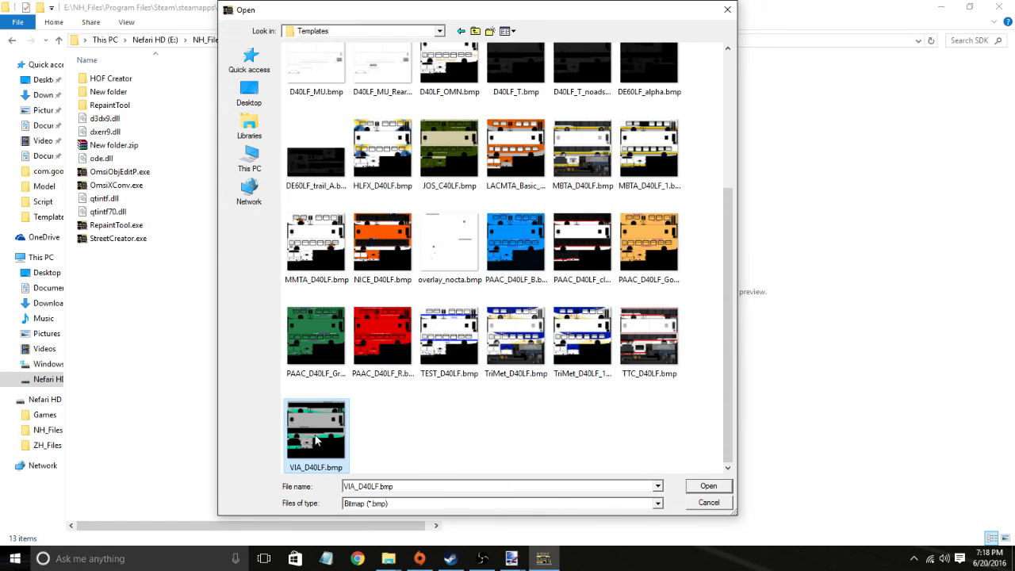
{"action": "right_click", "coordinate": [343, 433]}
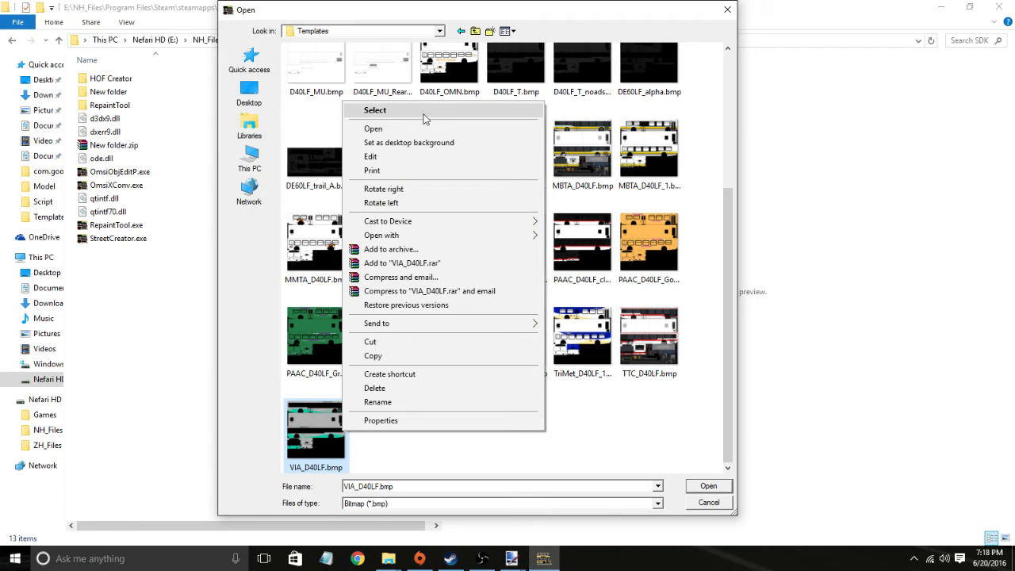
{"action": "left_click", "coordinate": [421, 128]}
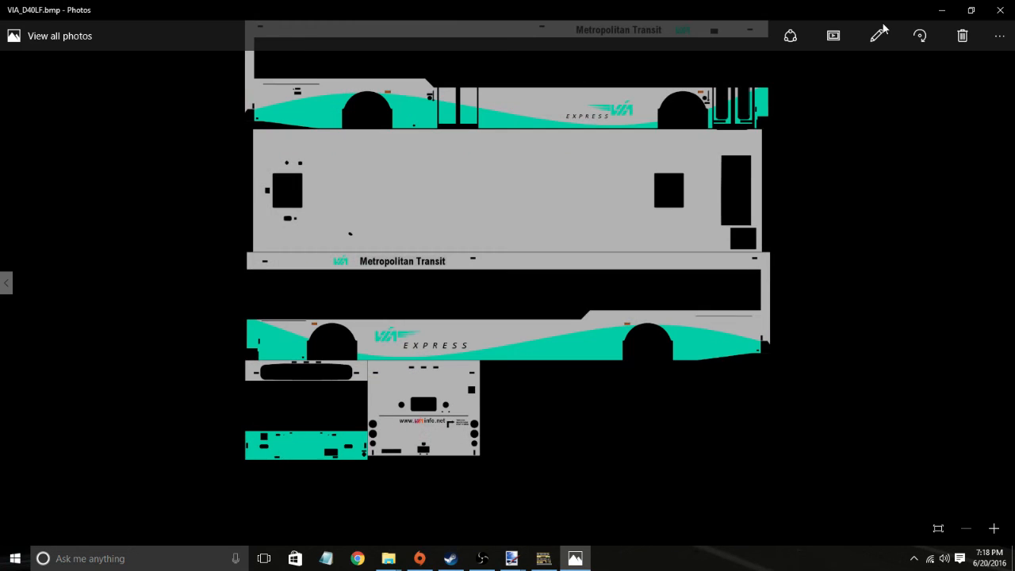
{"action": "left_click", "coordinate": [1000, 10]}
{"action": "scroll", "coordinate": [624, 238], "scroll_direction": "up", "scroll_amount": 2}
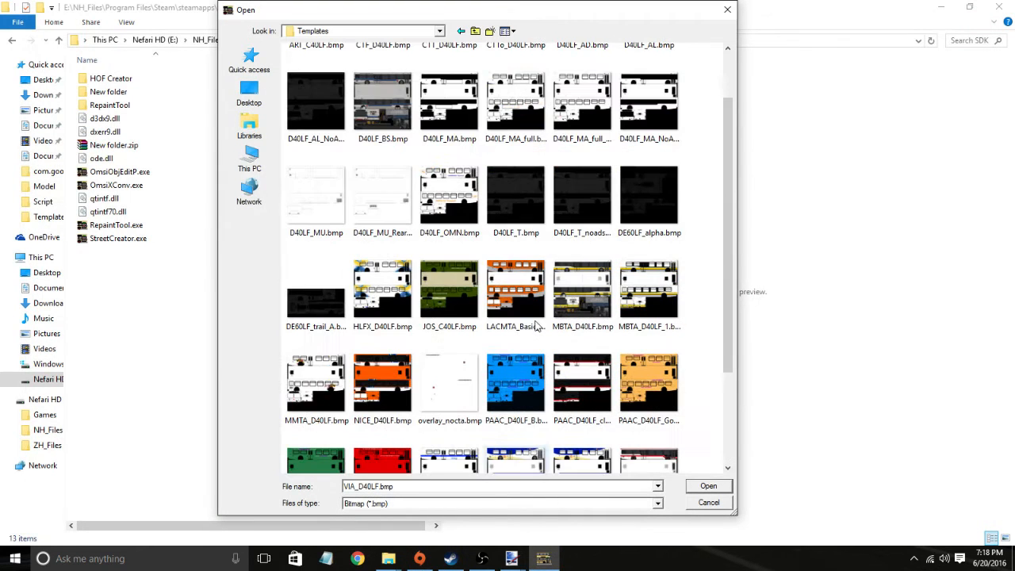
{"action": "scroll", "coordinate": [537, 325], "scroll_direction": "down", "scroll_amount": 2}
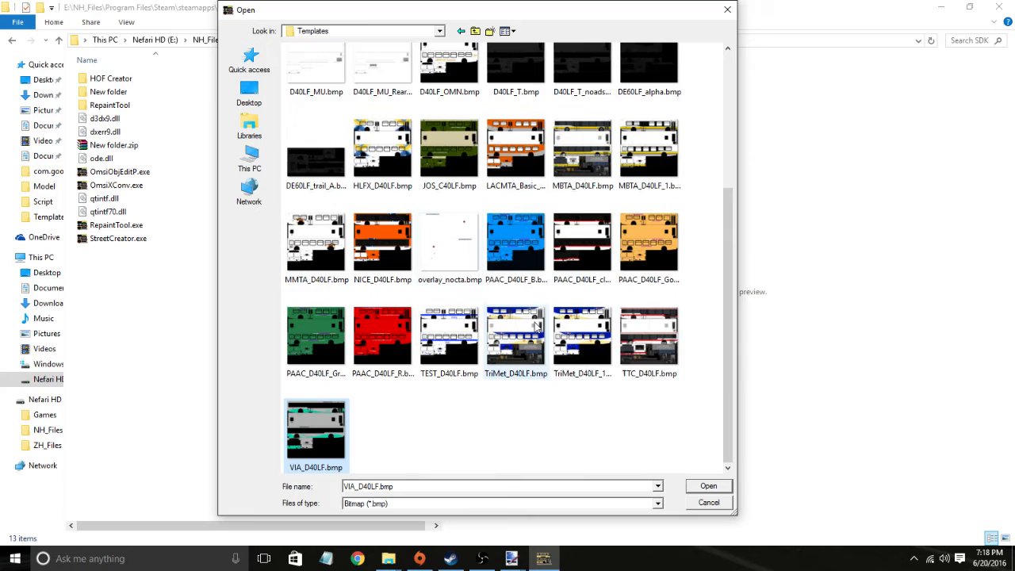
Step: Load TEST_D40LF.bmp as the source bitmap and convert the repaint
{"action": "left_click", "coordinate": [471, 347]}
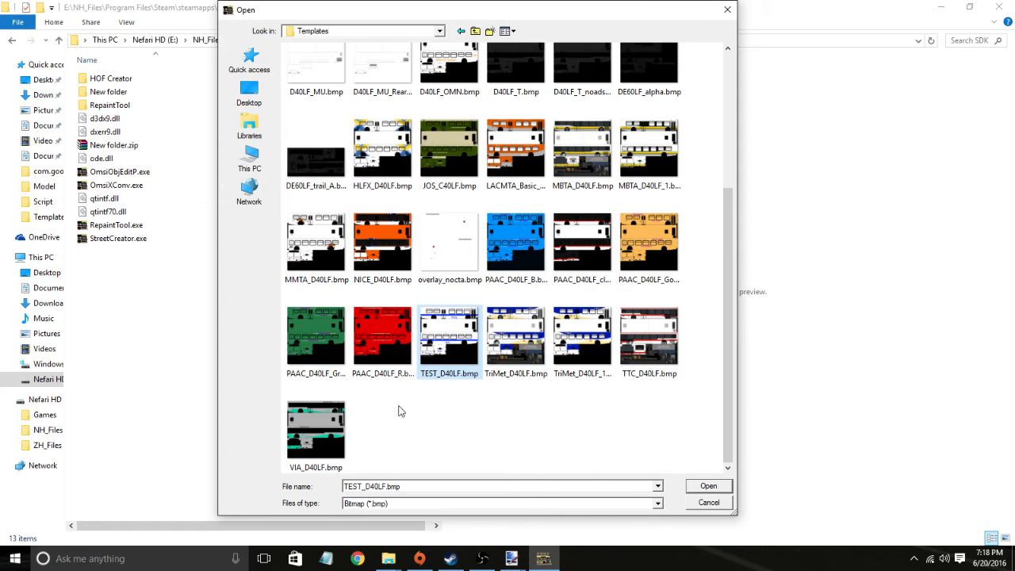
{"action": "left_click", "coordinate": [717, 489]}
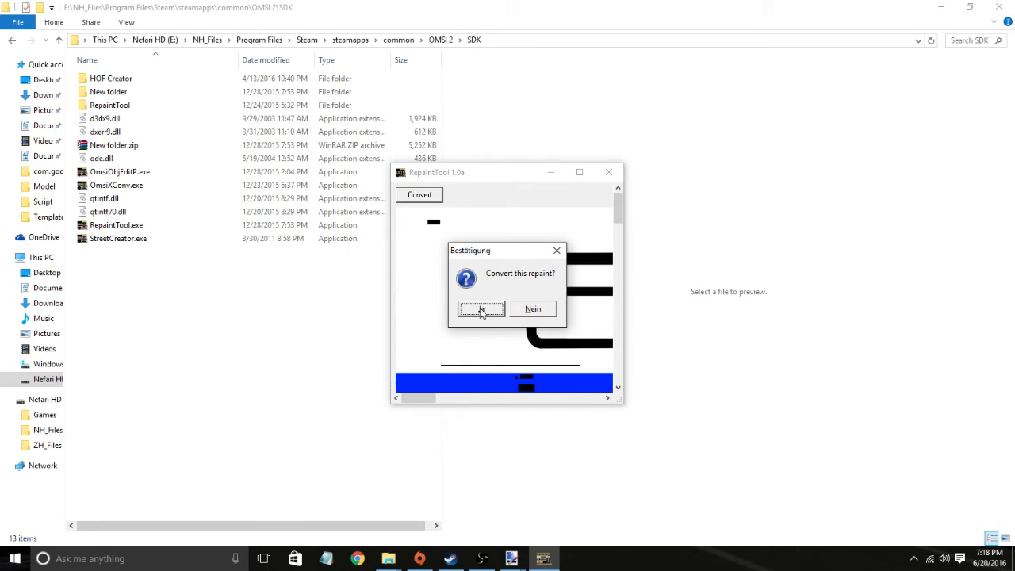
{"action": "left_click", "coordinate": [481, 309]}
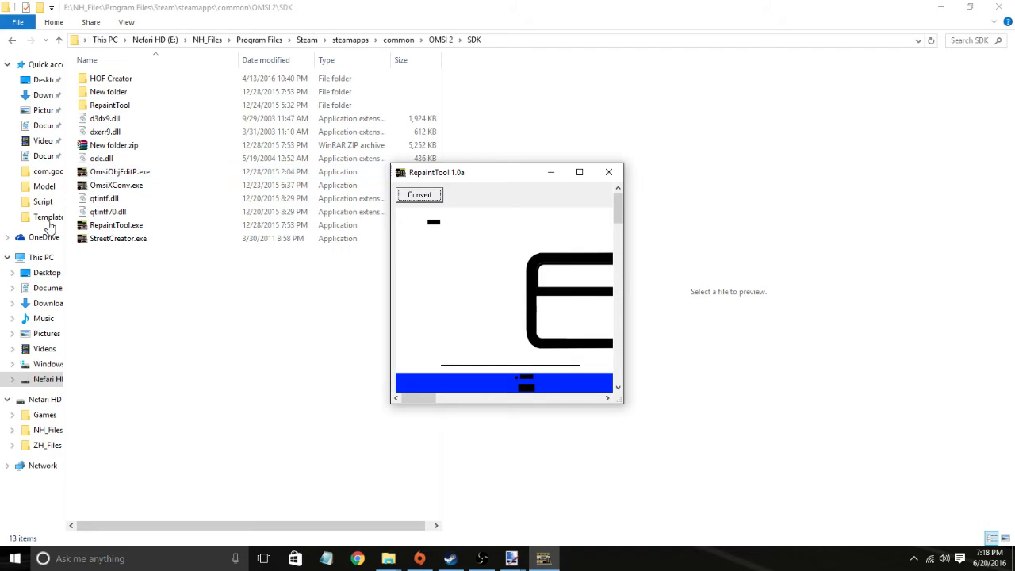
Step: Switch to the Templates folder in File Explorer and compare the previews of TEST_D40LF.bmp and TEST_D40LF.dds
{"action": "left_click", "coordinate": [45, 219]}
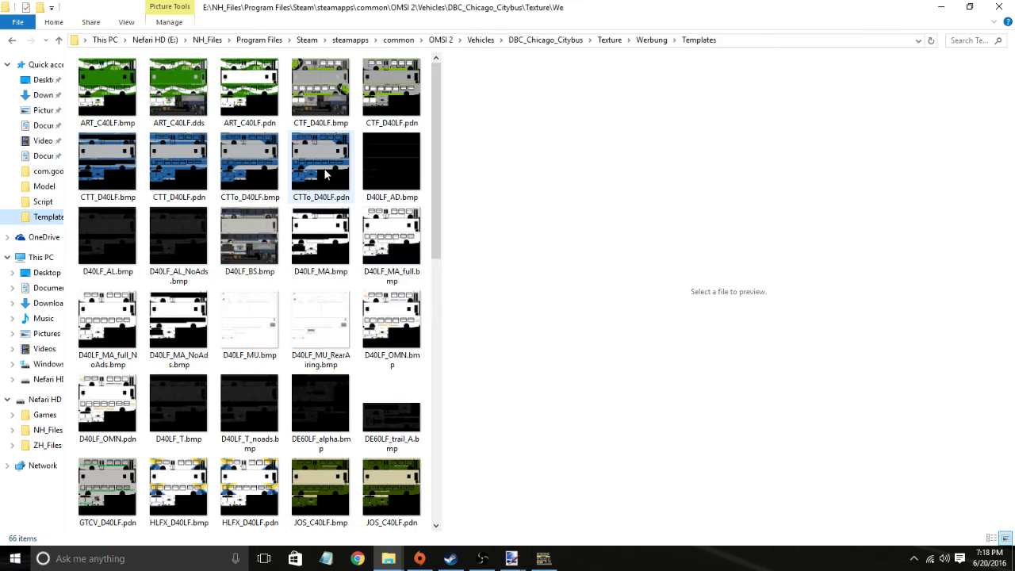
{"action": "scroll", "coordinate": [326, 174], "scroll_direction": "down", "scroll_amount": 10}
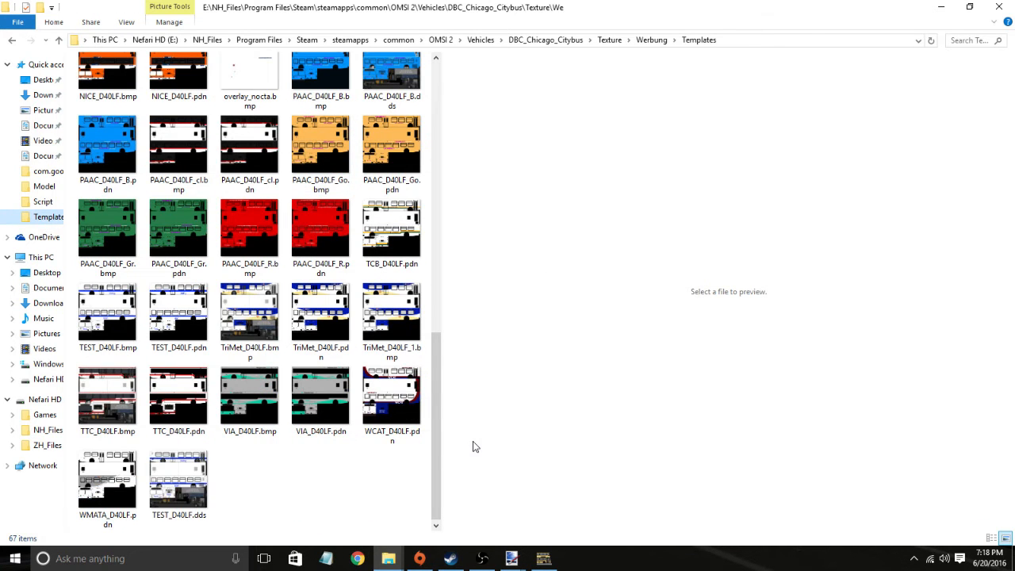
{"action": "left_click", "coordinate": [101, 330]}
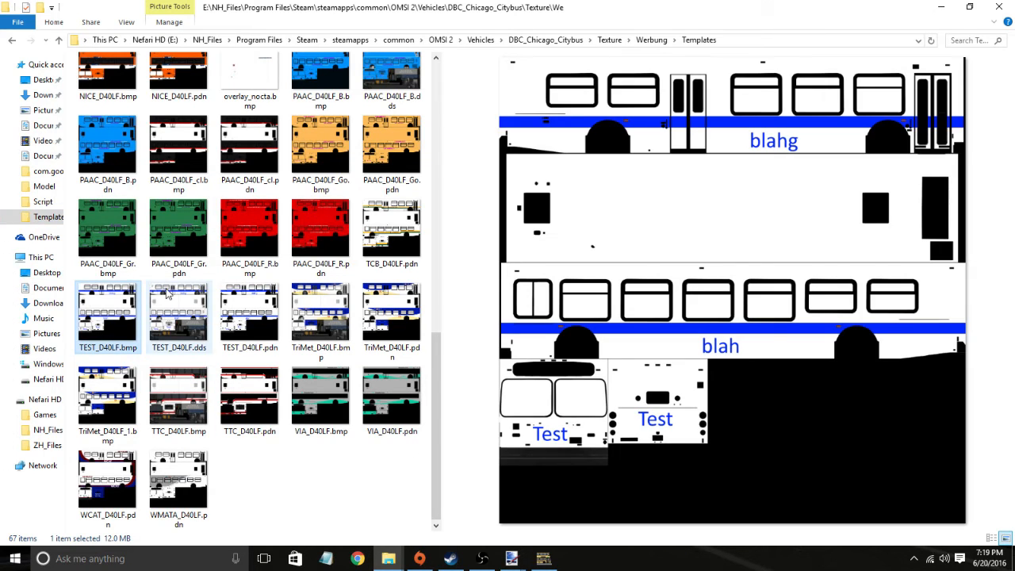
{"action": "left_click", "coordinate": [168, 295]}
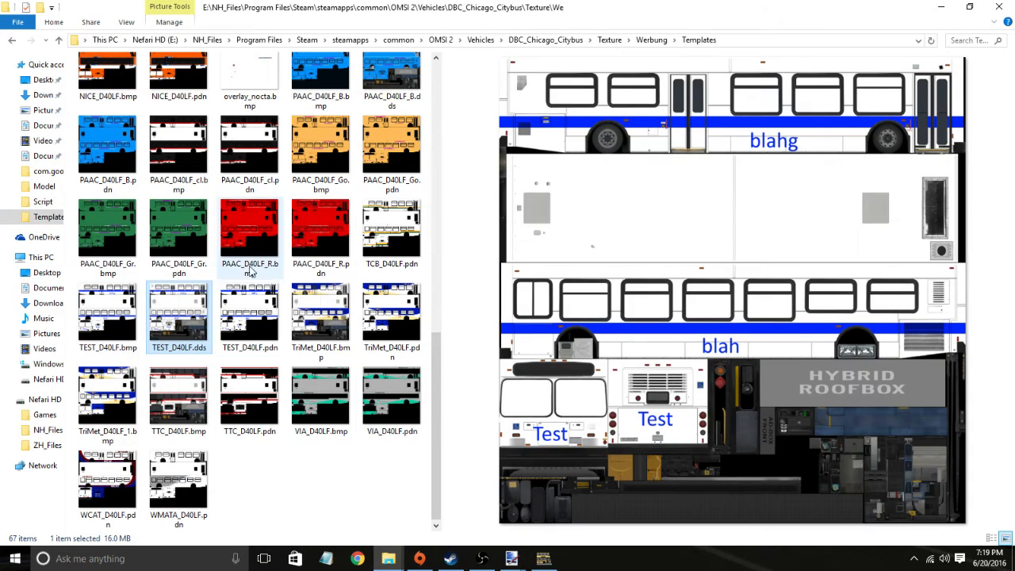
Step: Move TEST_D40LF.dds from the Templates folder into the parent Werbung folder
{"action": "right_click", "coordinate": [169, 297]}
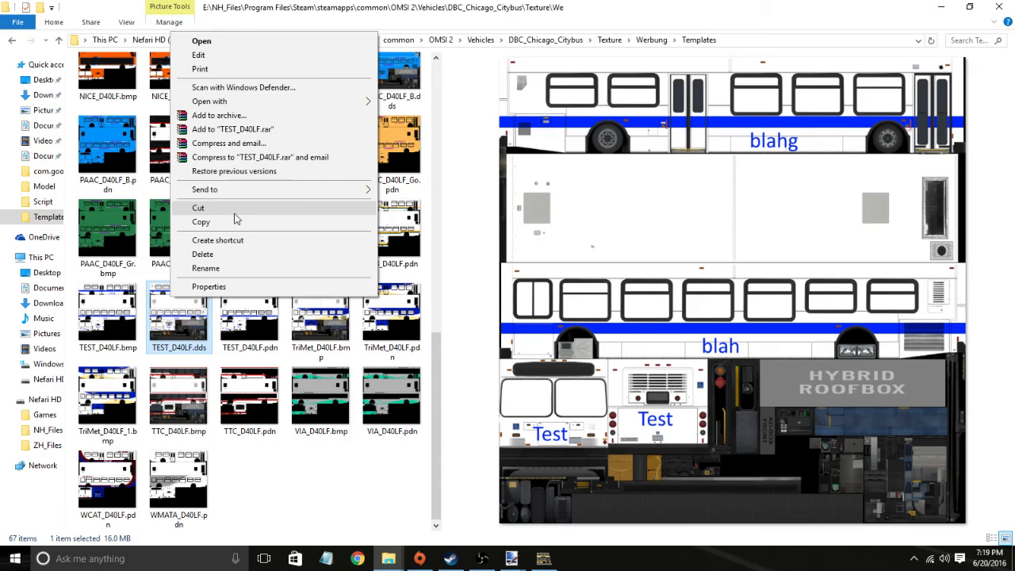
{"action": "left_click", "coordinate": [234, 217]}
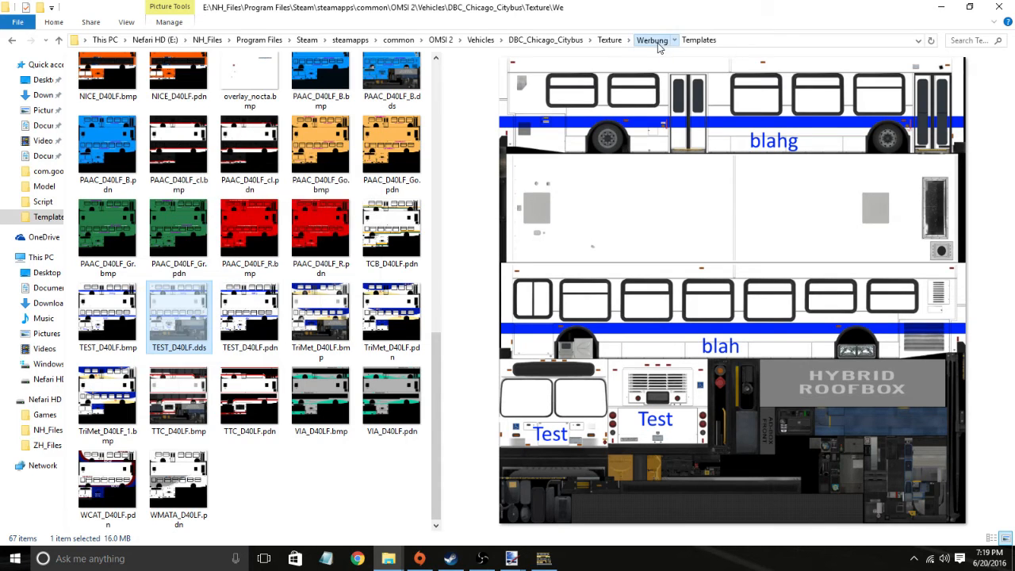
{"action": "left_click", "coordinate": [651, 39]}
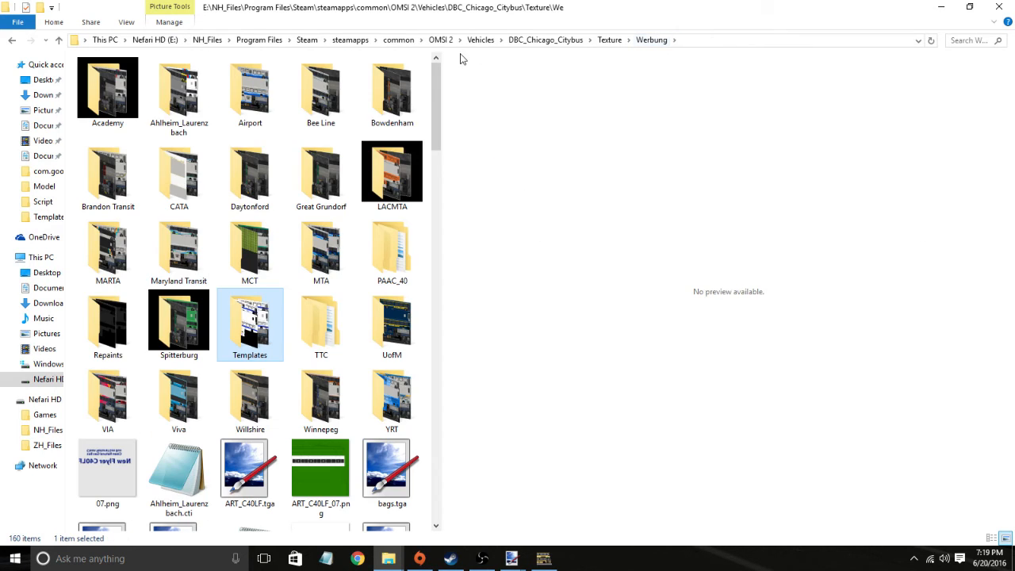
{"action": "right_click", "coordinate": [73, 260]}
{"action": "left_click", "coordinate": [102, 344]}
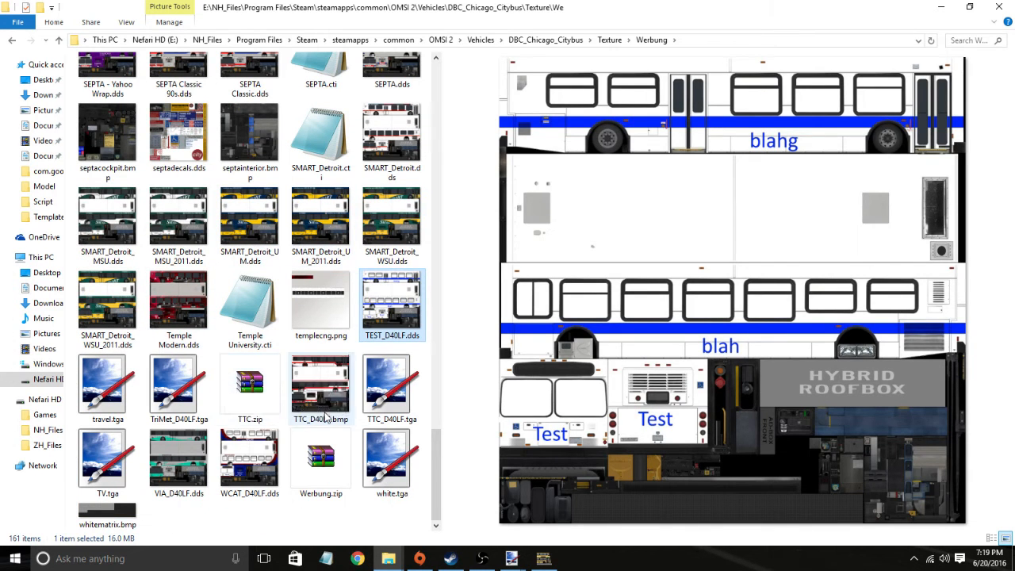
Step: Open D40.cti from the Werbung folder in Notepad and select the TTC entry at the end of the file
{"action": "left_click", "coordinate": [330, 473]}
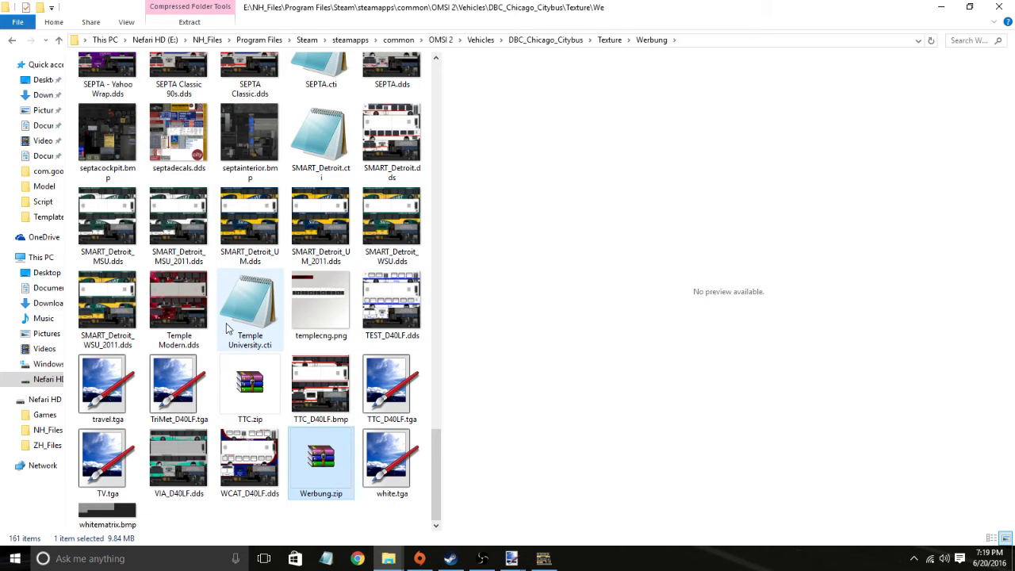
{"action": "scroll", "coordinate": [226, 327], "scroll_direction": "up", "scroll_amount": 5}
{"action": "scroll", "coordinate": [408, 162], "scroll_direction": "up", "scroll_amount": 10}
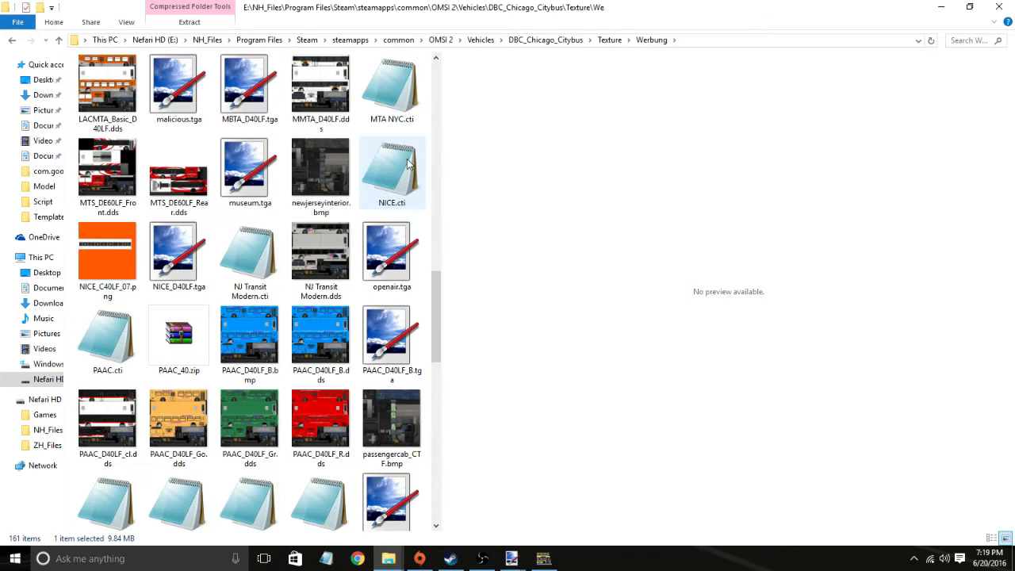
{"action": "scroll", "coordinate": [199, 340], "scroll_direction": "down", "scroll_amount": 3}
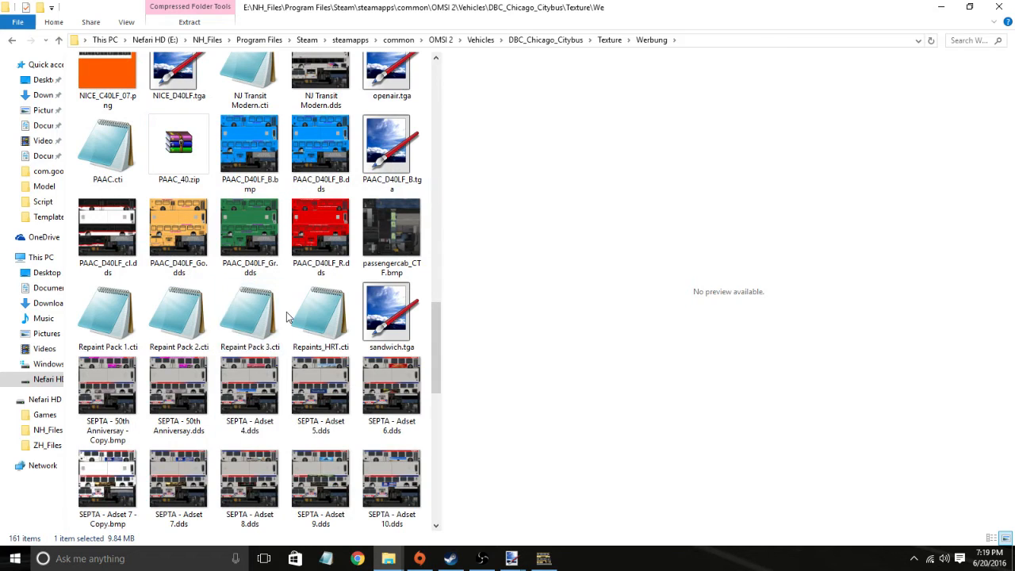
{"action": "scroll", "coordinate": [287, 316], "scroll_direction": "up", "scroll_amount": 15}
{"action": "left_click", "coordinate": [343, 247]}
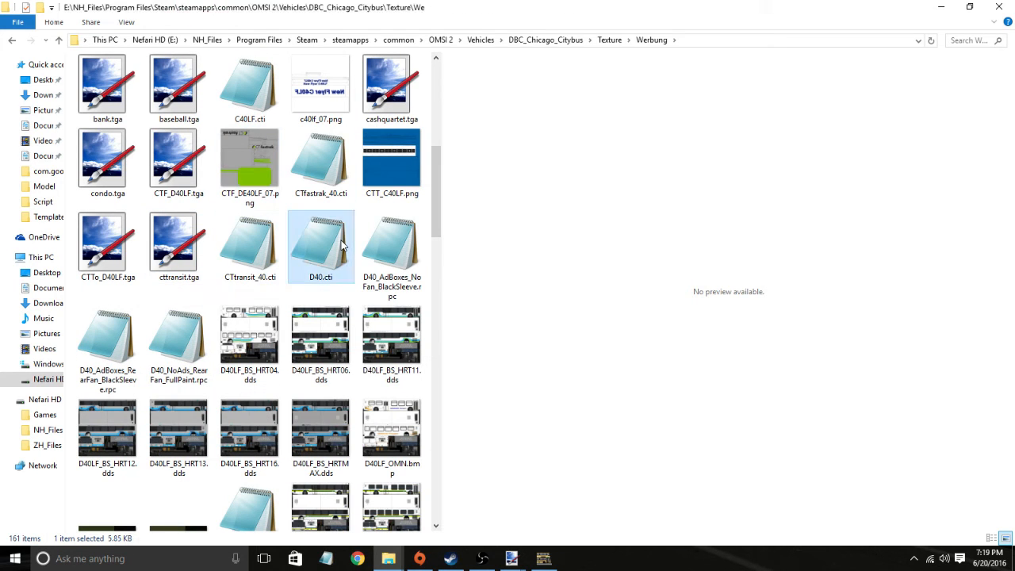
{"action": "double_click", "coordinate": [342, 247]}
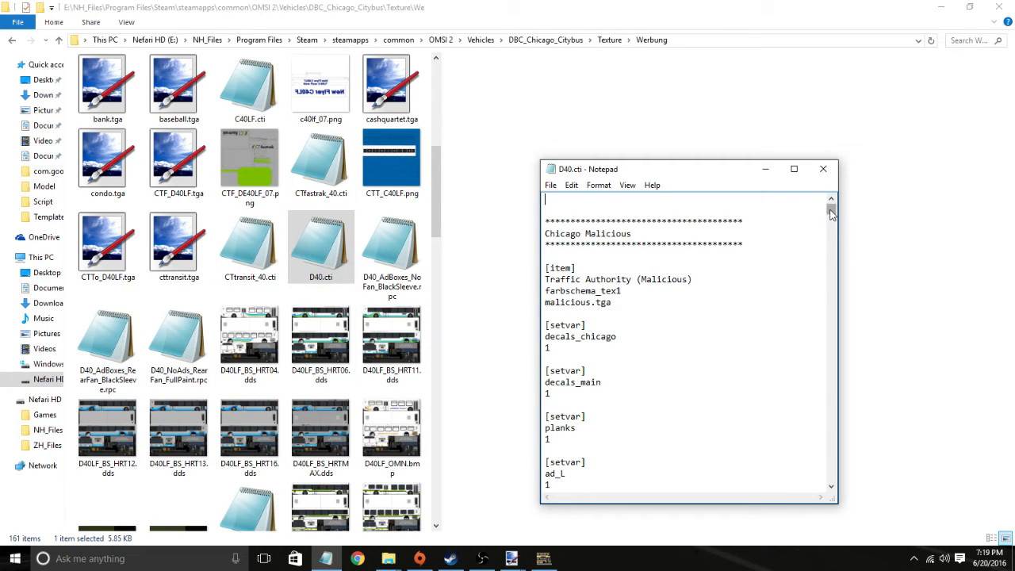
{"action": "left_click_drag", "start_coordinate": [831, 212], "coordinate": [831, 476]}
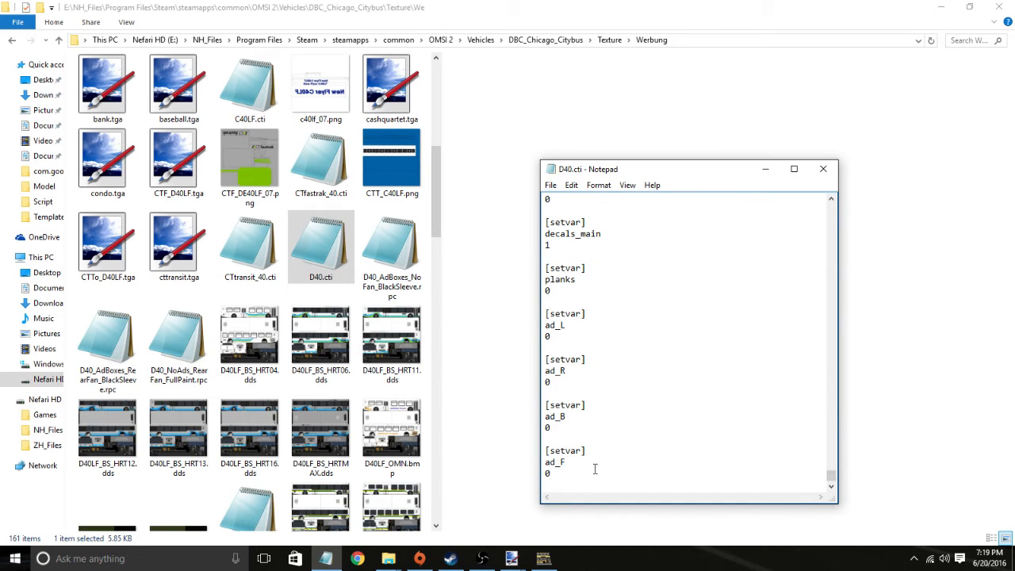
{"action": "left_click_drag", "start_coordinate": [582, 479], "coordinate": [531, 257]}
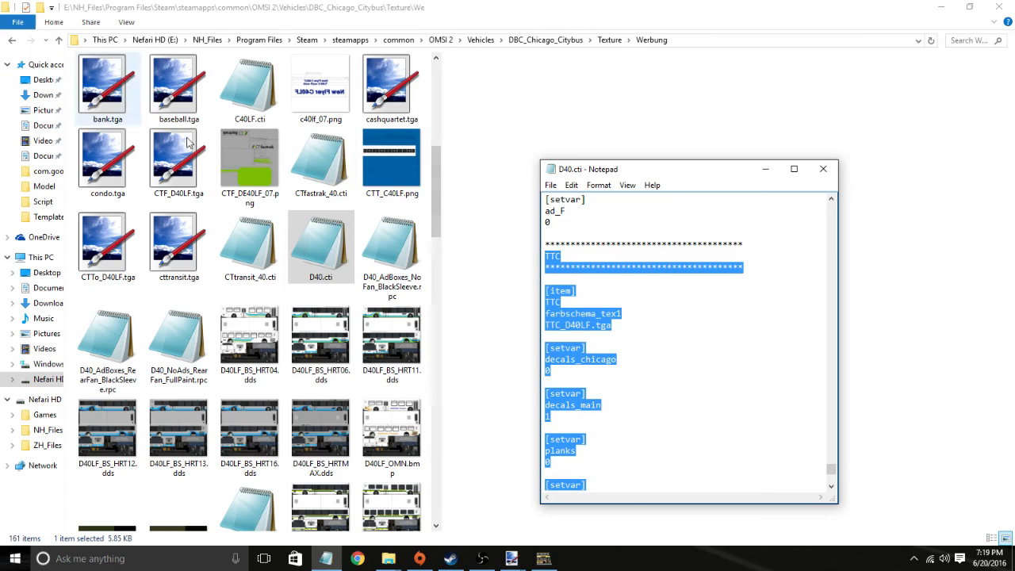
{"action": "scroll", "coordinate": [179, 238], "scroll_direction": "down", "scroll_amount": 5}
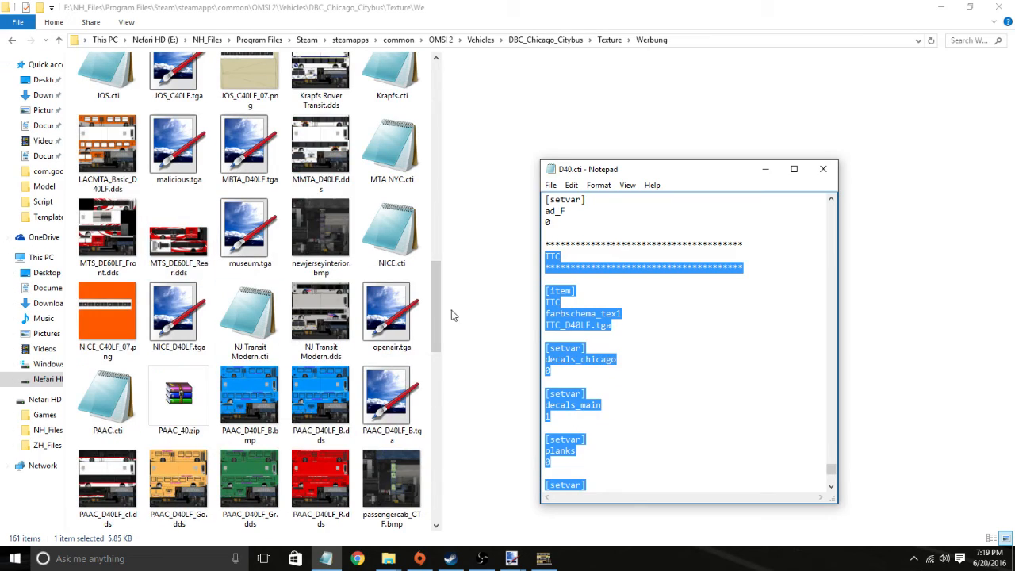
{"action": "left_click_drag", "start_coordinate": [435, 317], "coordinate": [442, 103]}
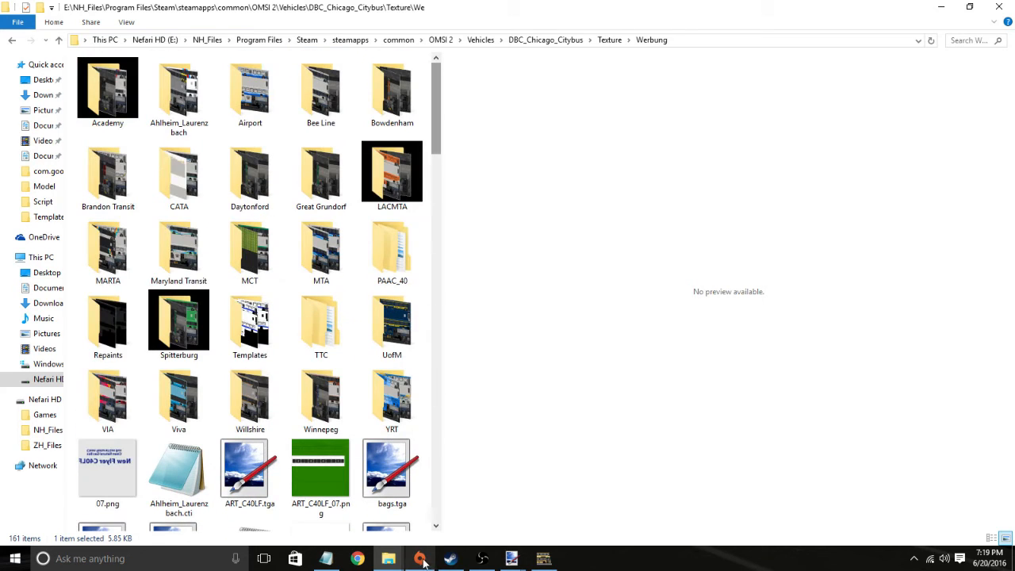
{"action": "left_click", "coordinate": [544, 562]}
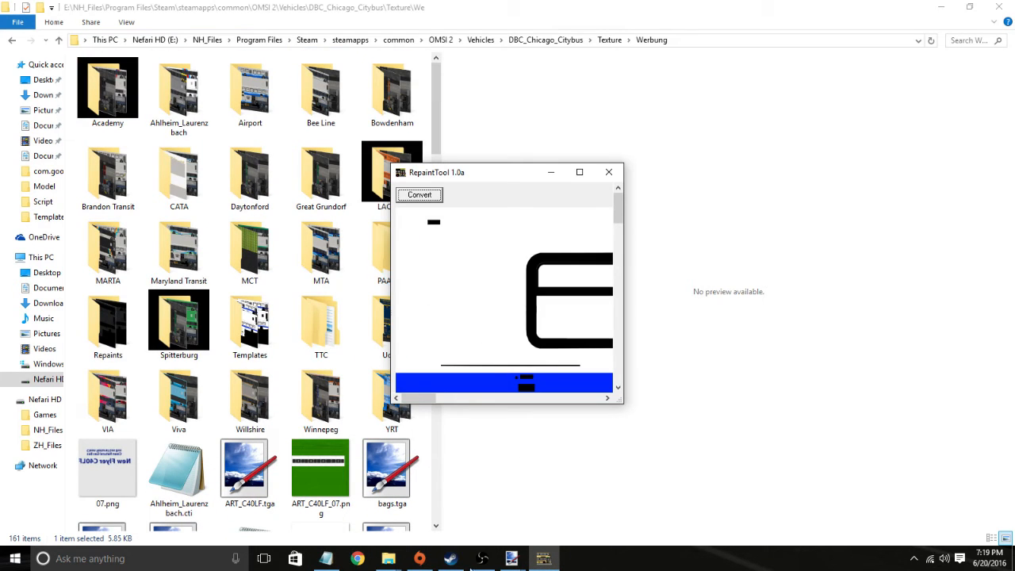
Step: Paste a copy of the TTC entry at the end of D40.cti, below the original and separated by a blank line
{"action": "left_click", "coordinate": [325, 559]}
{"action": "scroll", "coordinate": [585, 349], "scroll_direction": "up", "scroll_amount": 3}
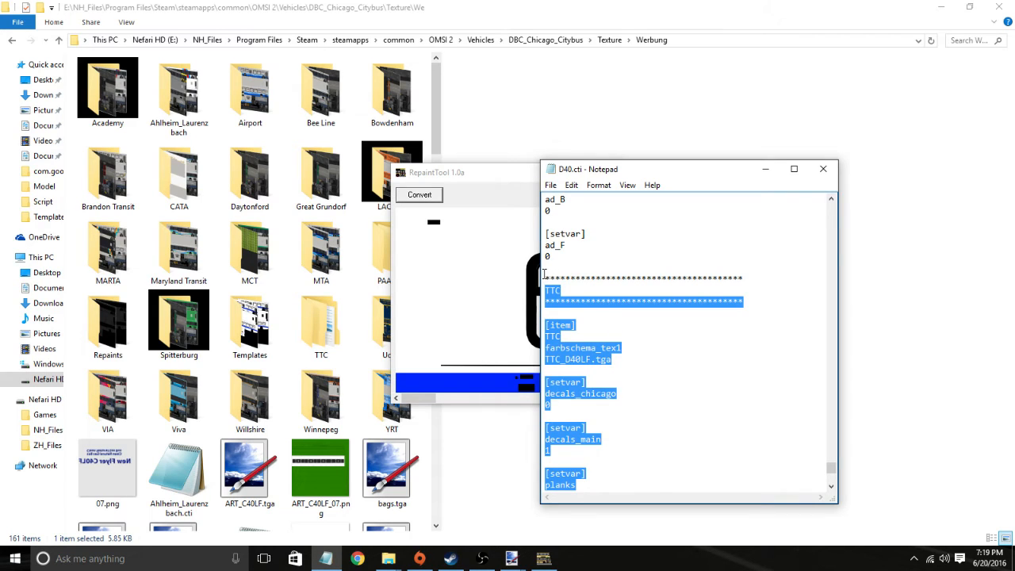
{"action": "left_click_drag", "start_coordinate": [544, 273], "coordinate": [648, 538]}
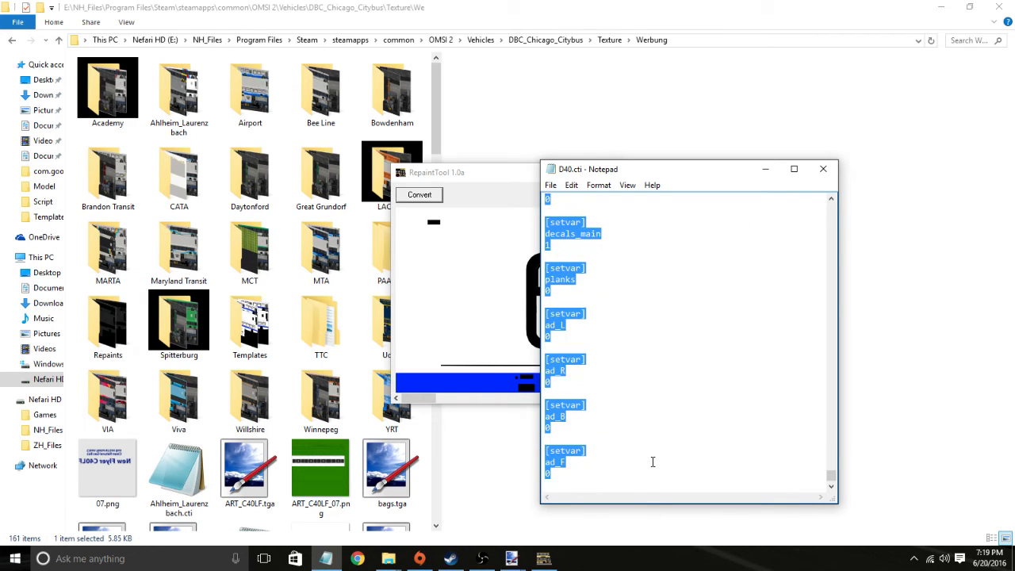
{"action": "left_click", "coordinate": [606, 492]}
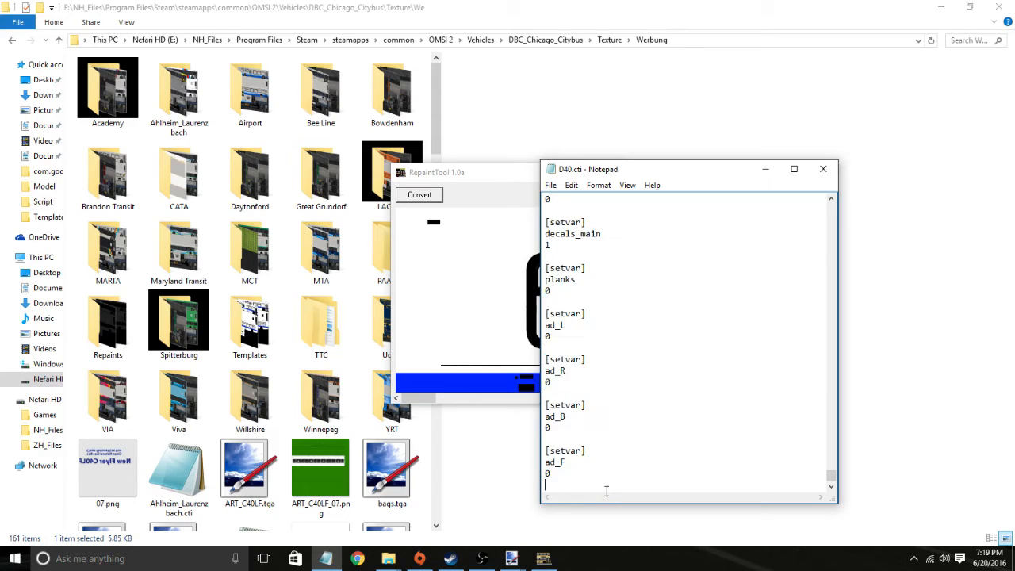
{"action": "key", "text": "Return"}
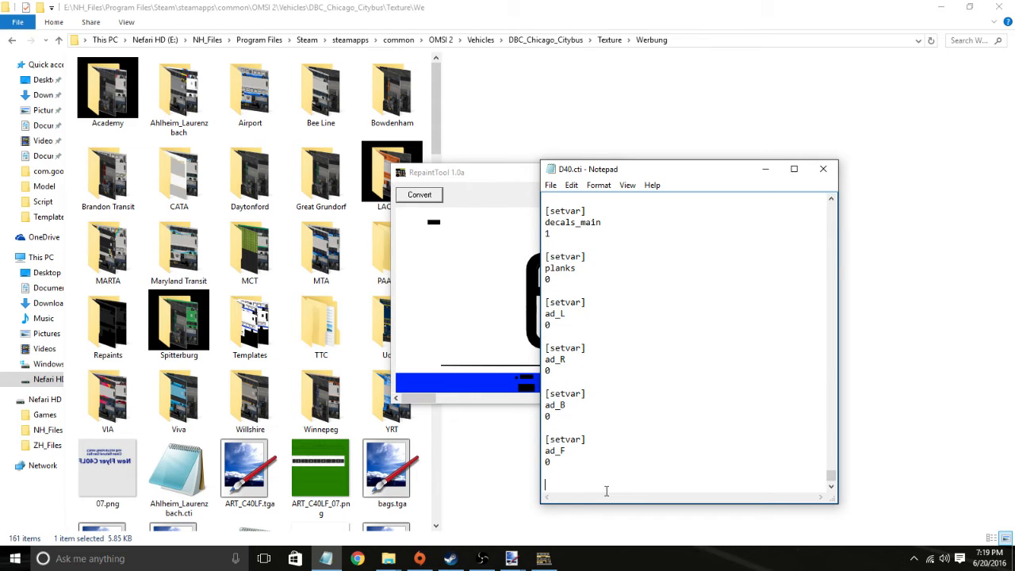
{"action": "key", "text": "ctrl+v"}
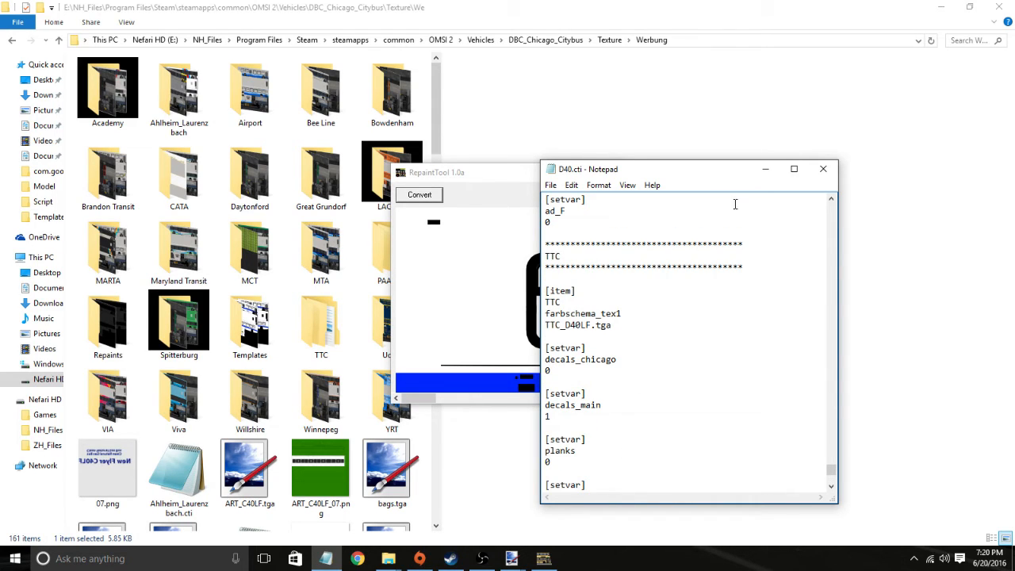
Step: Replace TTC with Test in both the heading and the item name of the copied entry
{"action": "left_click", "coordinate": [794, 169]}
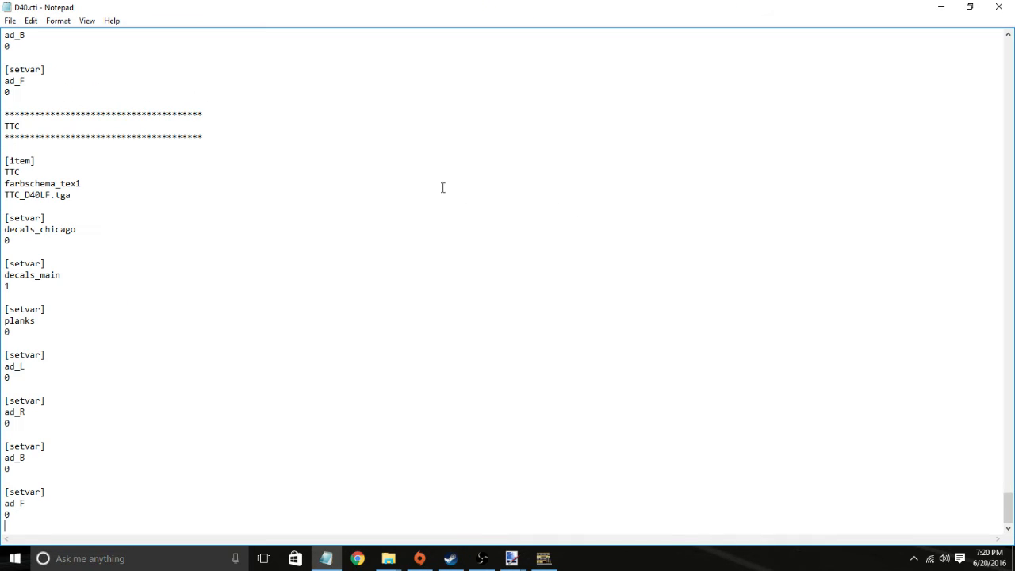
{"action": "key", "text": "shift+Home"}
{"action": "key", "text": "BackSpace"}
{"action": "key", "text": "shift+Home"}
{"action": "key", "text": "ctrl+c"}
{"action": "double_click", "coordinate": [12, 172]}
{"action": "key", "text": "ctrl+v"}
{"action": "left_click_drag", "start_coordinate": [224, 6], "coordinate": [551, 85]}
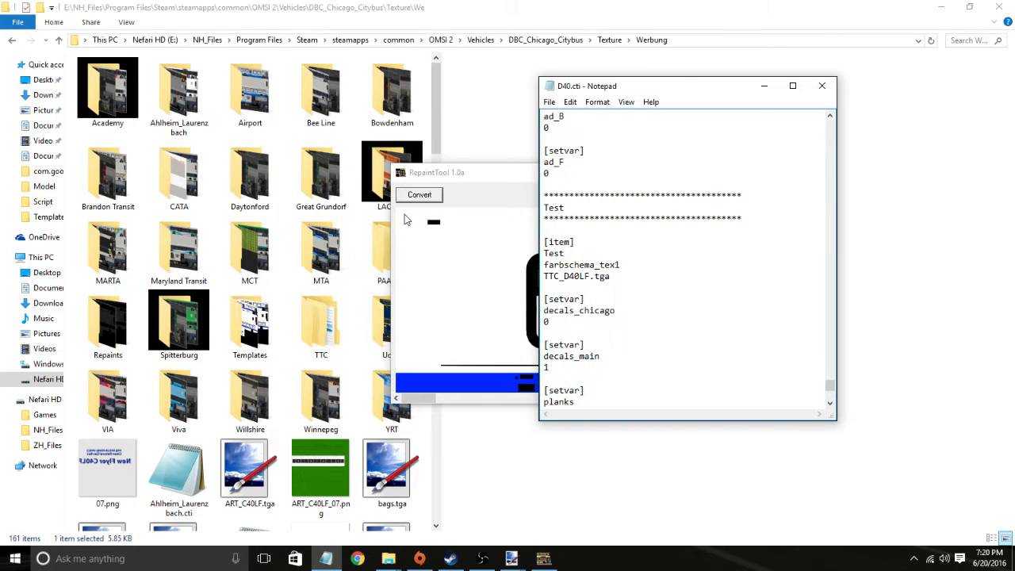
Step: Find TEST_D40LF.bmp in the Templates folder in File Explorer and open its name for editing with the full name selected
{"action": "scroll", "coordinate": [301, 389], "scroll_direction": "down", "scroll_amount": 15}
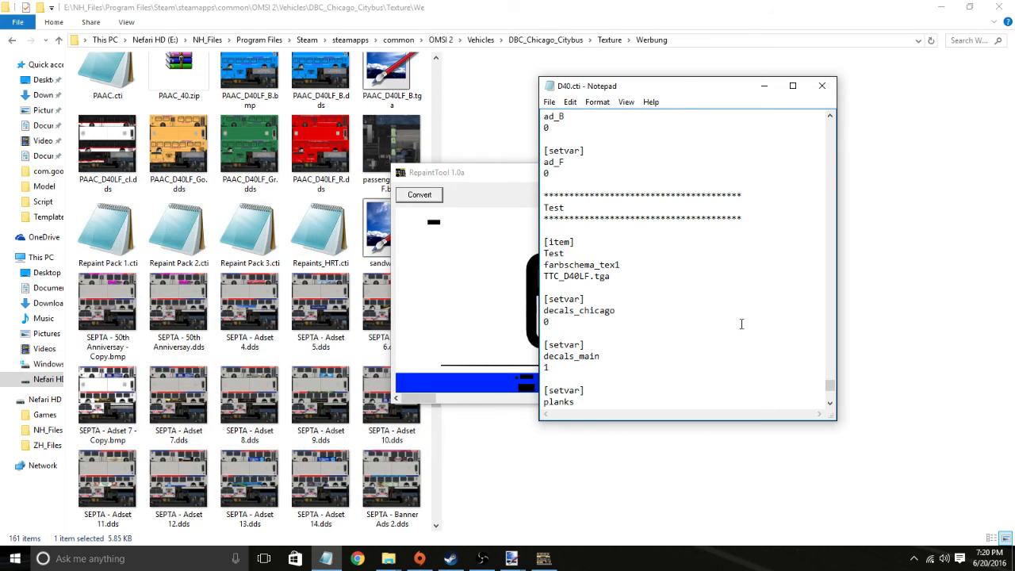
{"action": "scroll", "coordinate": [253, 317], "scroll_direction": "down", "scroll_amount": 10}
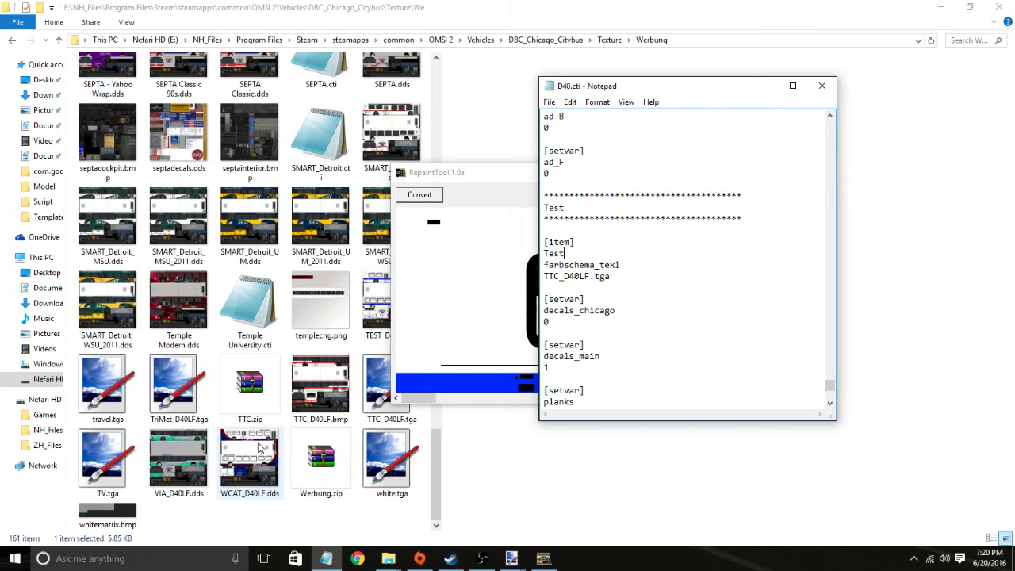
{"action": "right_click", "coordinate": [73, 349]}
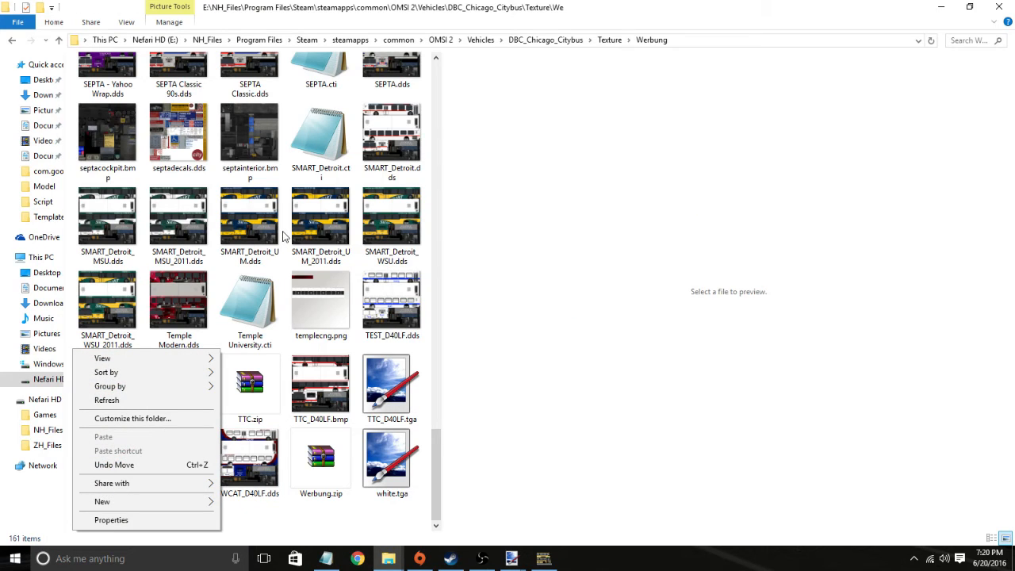
{"action": "left_click_drag", "start_coordinate": [434, 442], "coordinate": [455, 73]}
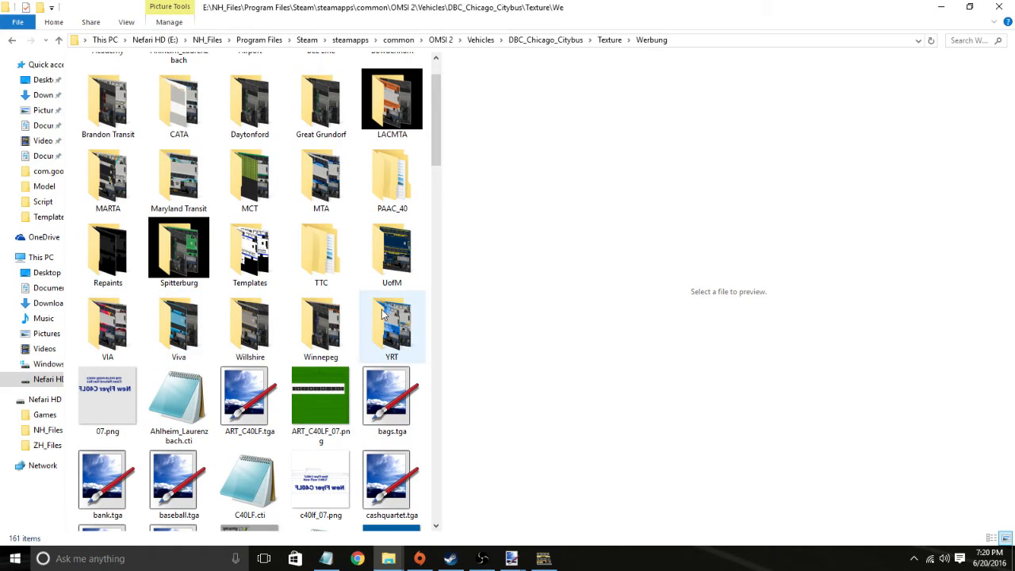
{"action": "double_click", "coordinate": [250, 252]}
{"action": "scroll", "coordinate": [317, 230], "scroll_direction": "down", "scroll_amount": 10}
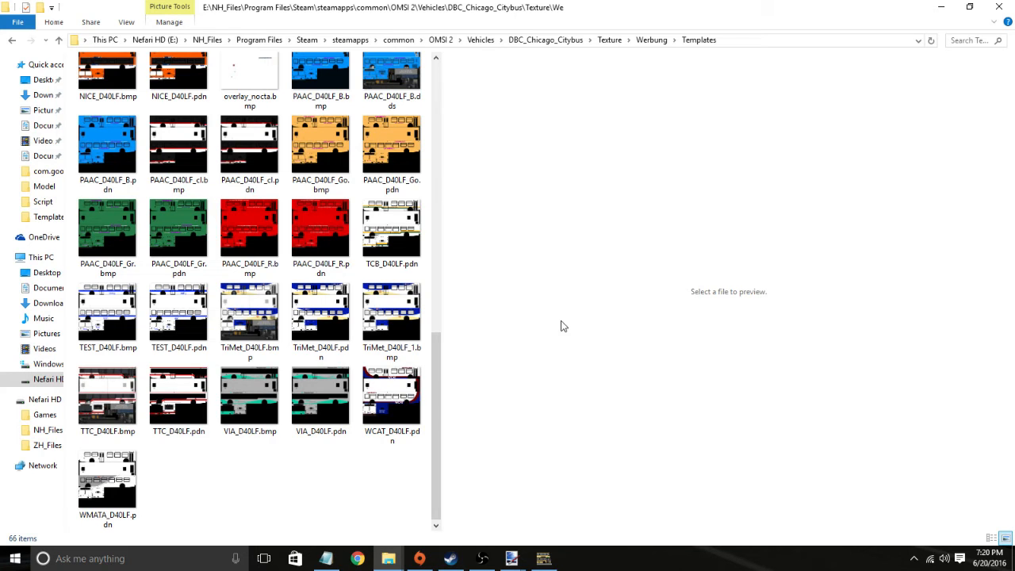
{"action": "left_click", "coordinate": [111, 337]}
{"action": "right_click", "coordinate": [115, 340]}
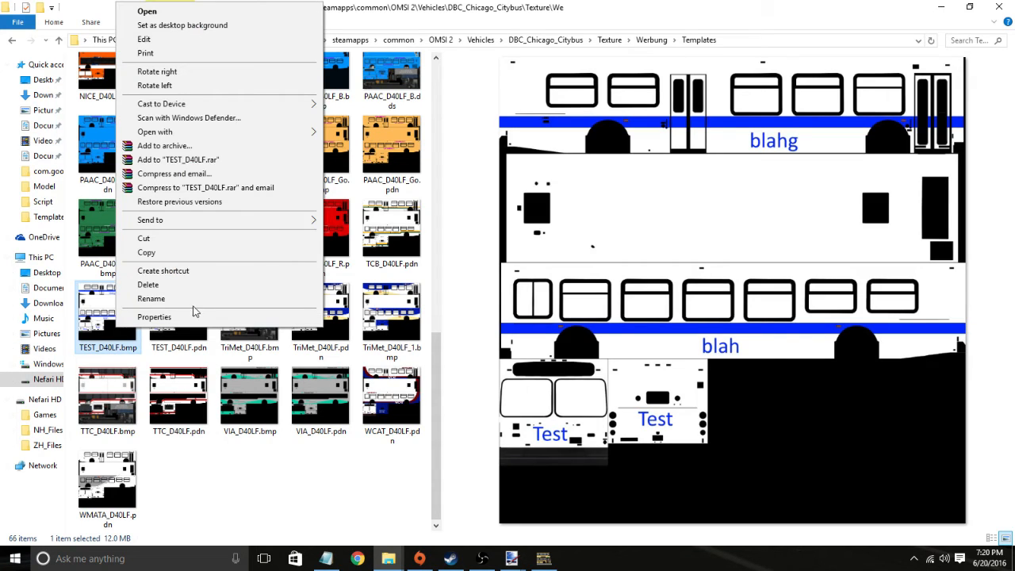
{"action": "left_click", "coordinate": [191, 300]}
{"action": "key", "text": "ctrl+a"}
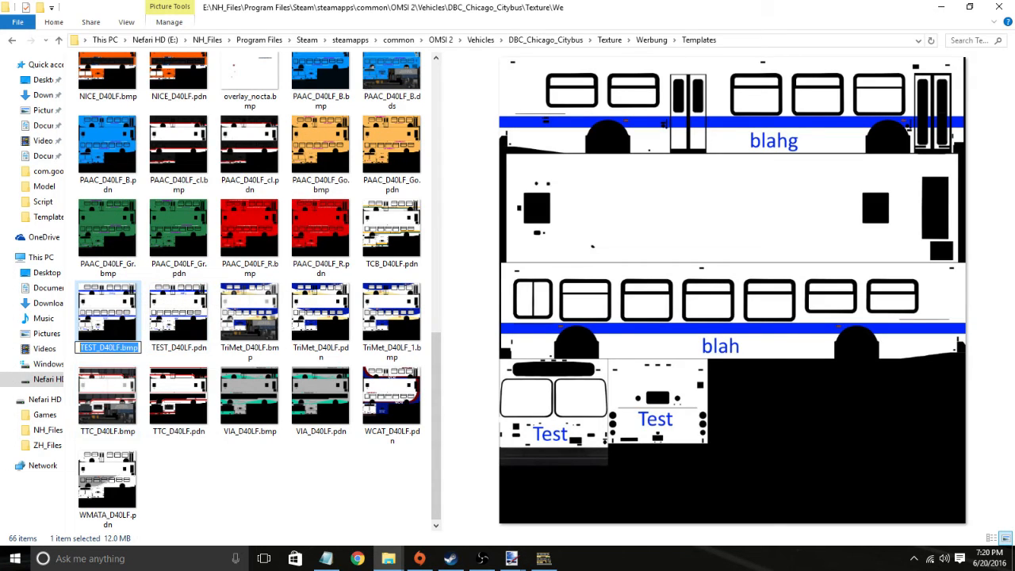
Step: In D40.cti, replace the texture file name in the Test entry with TEST_D40LF.dds
{"action": "left_click", "coordinate": [326, 559]}
{"action": "left_click_drag", "start_coordinate": [617, 278], "coordinate": [460, 276]}
{"action": "key", "text": "ctrl+v"}
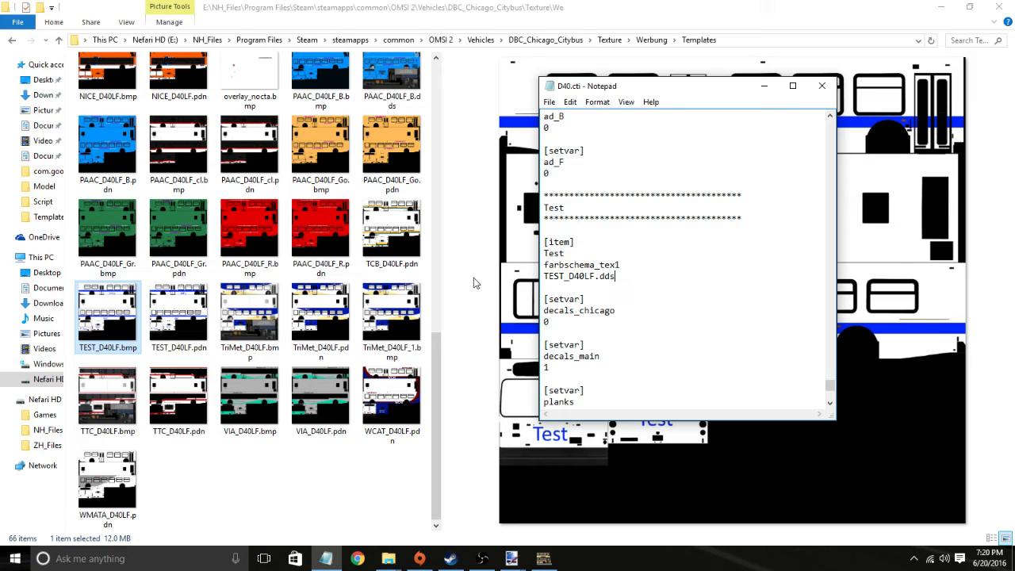
Step: Return to the Werbung folder in File Explorer and preview TEST_D40LF.dds
{"action": "left_click", "coordinate": [651, 39]}
{"action": "scroll", "coordinate": [388, 198], "scroll_direction": "down", "scroll_amount": 15}
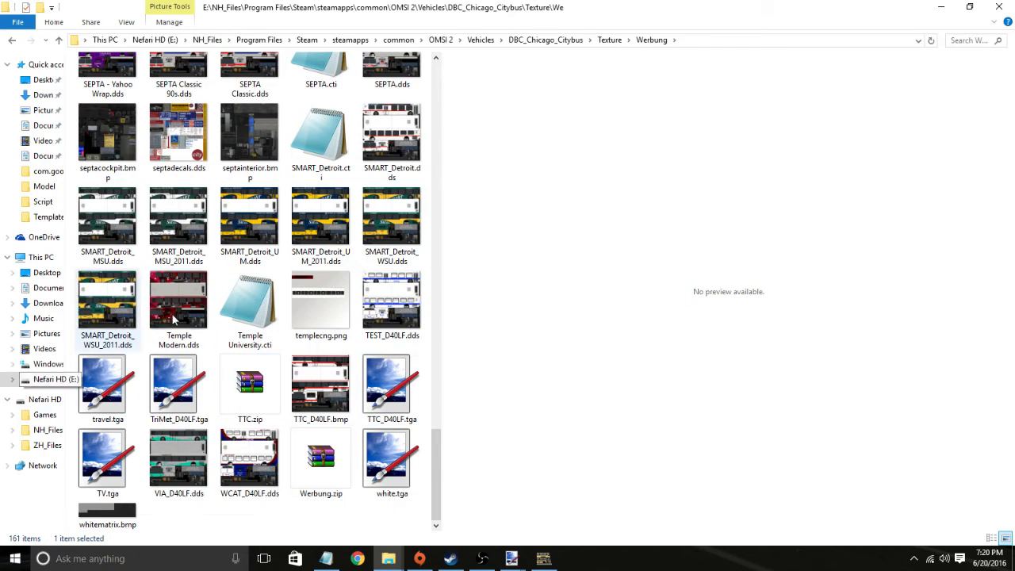
{"action": "left_click", "coordinate": [392, 301]}
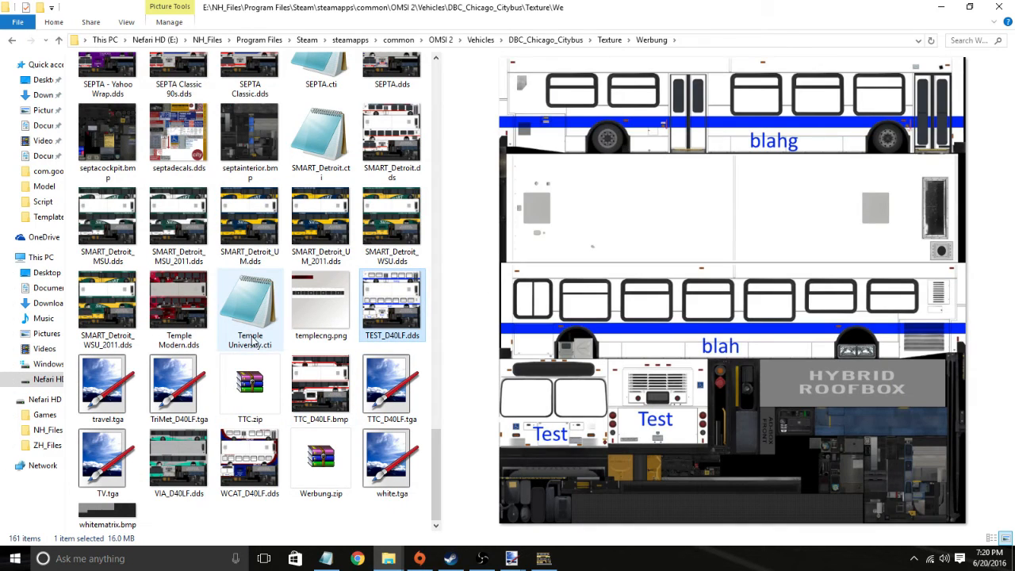
Step: Review the decals, planks and ad setvar settings of the Test entry in D40.cti
{"action": "key", "text": "alt+Tab"}
{"action": "scroll", "coordinate": [632, 289], "scroll_direction": "down", "scroll_amount": 3}
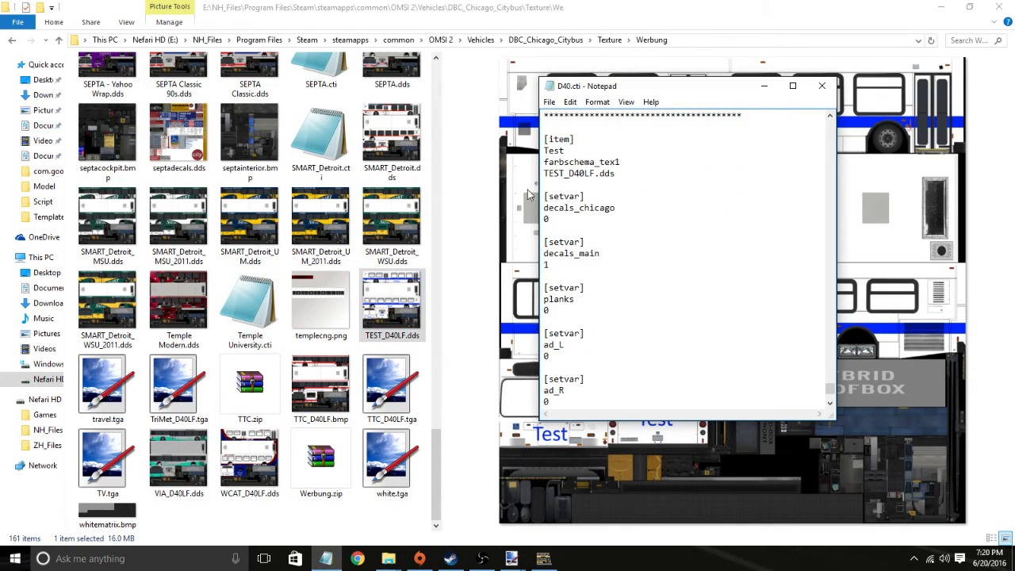
{"action": "scroll", "coordinate": [628, 379], "scroll_direction": "down", "scroll_amount": 3}
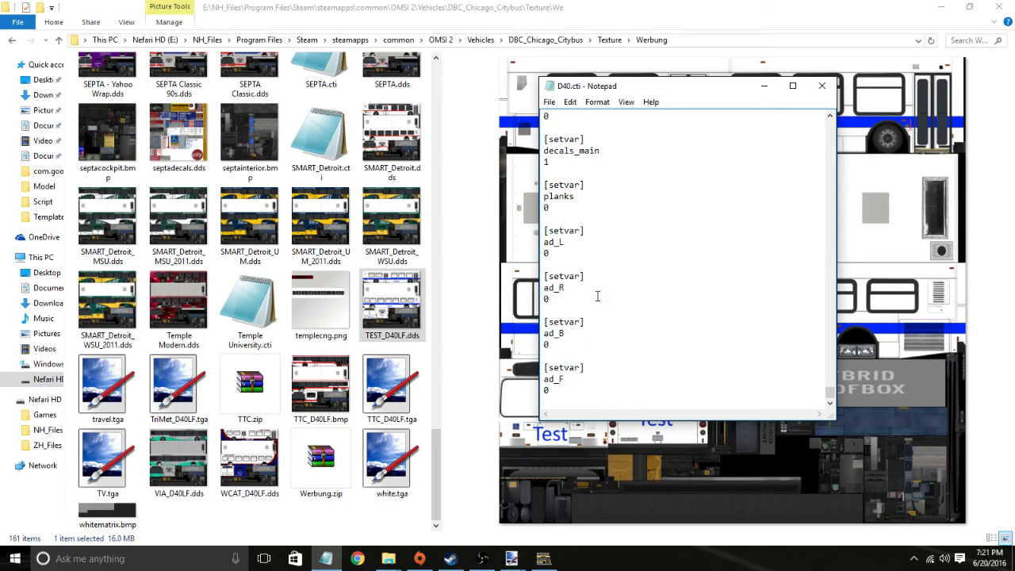
{"action": "scroll", "coordinate": [686, 312], "scroll_direction": "up", "scroll_amount": 1}
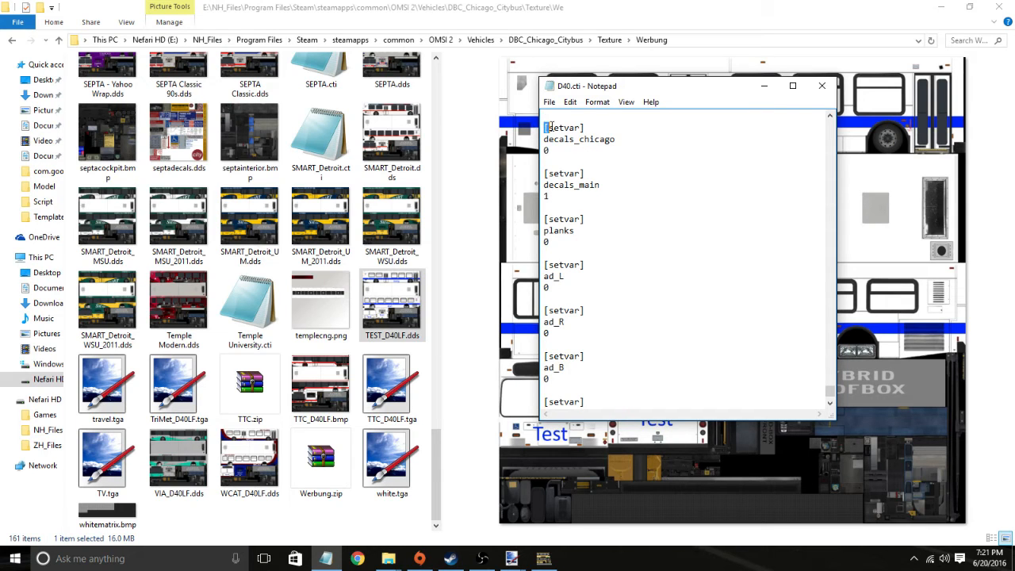
{"action": "left_click_drag", "start_coordinate": [546, 127], "coordinate": [685, 147]}
{"action": "left_click", "coordinate": [558, 153]}
Step: Find travel.tga in the Werbung folder and open it in paint.net
{"action": "scroll", "coordinate": [400, 272], "scroll_direction": "up", "scroll_amount": 15}
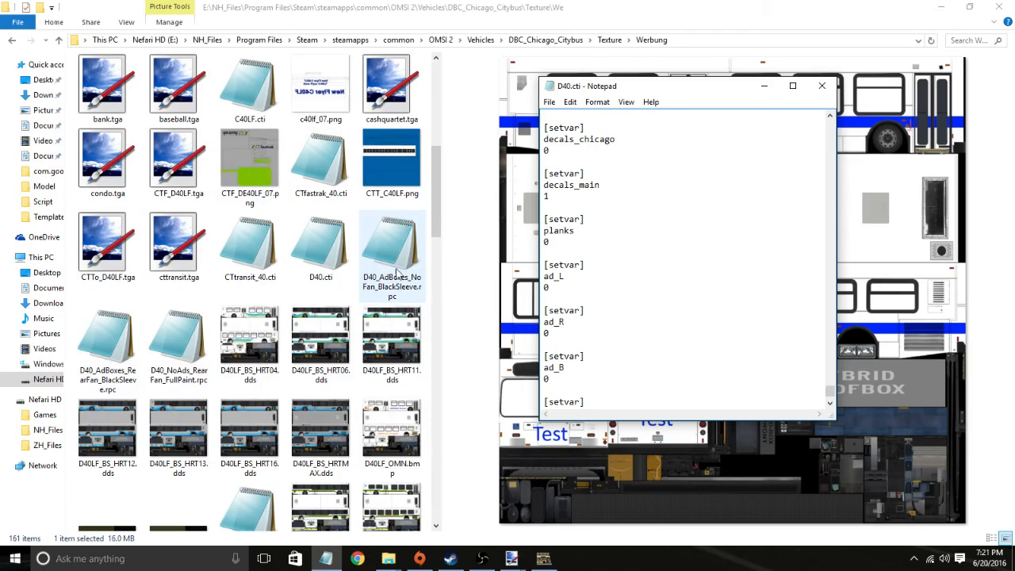
{"action": "scroll", "coordinate": [397, 272], "scroll_direction": "up", "scroll_amount": 5}
{"action": "scroll", "coordinate": [227, 248], "scroll_direction": "up", "scroll_amount": 5}
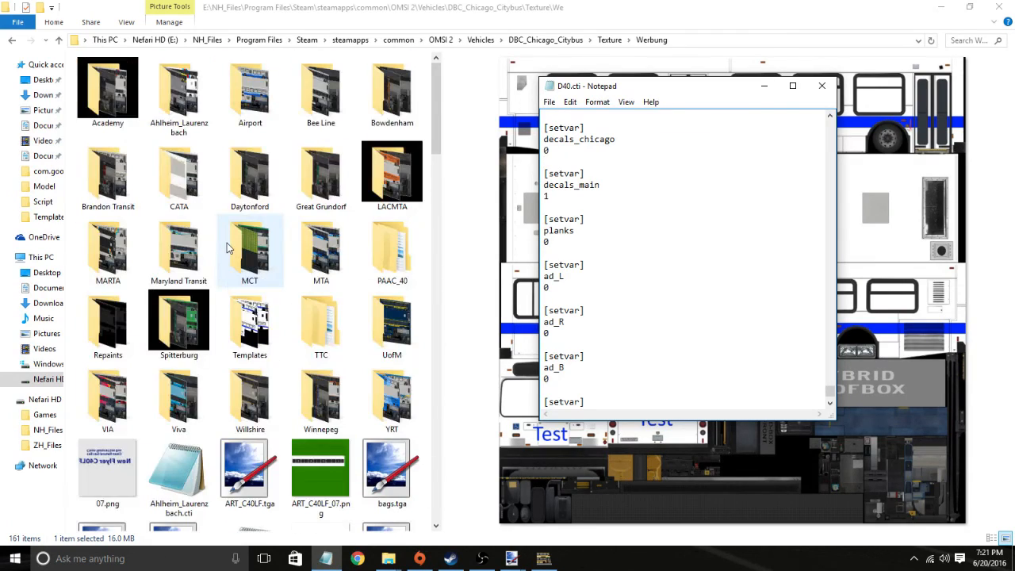
{"action": "scroll", "coordinate": [227, 249], "scroll_direction": "down", "scroll_amount": 20}
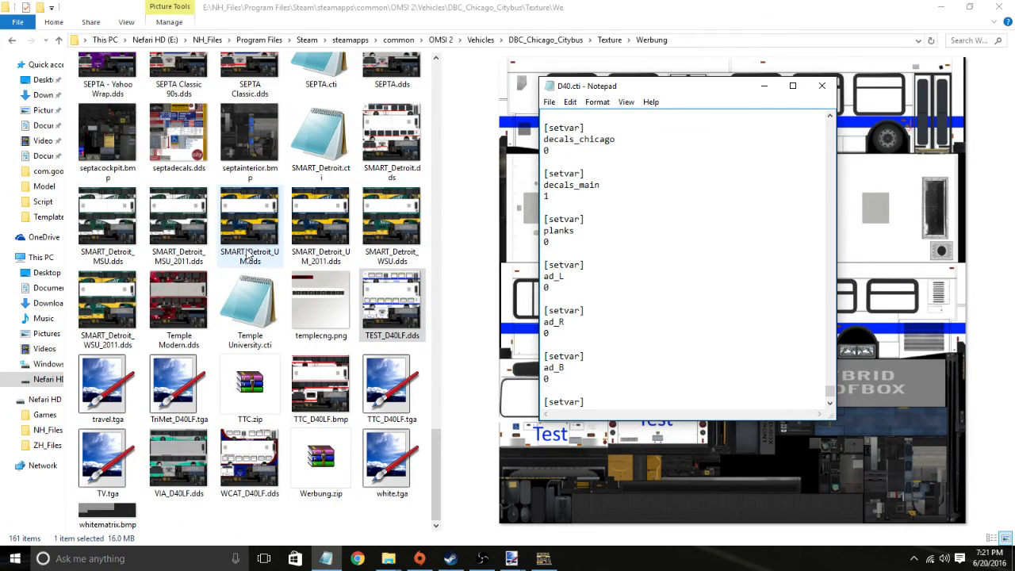
{"action": "left_click", "coordinate": [107, 404]}
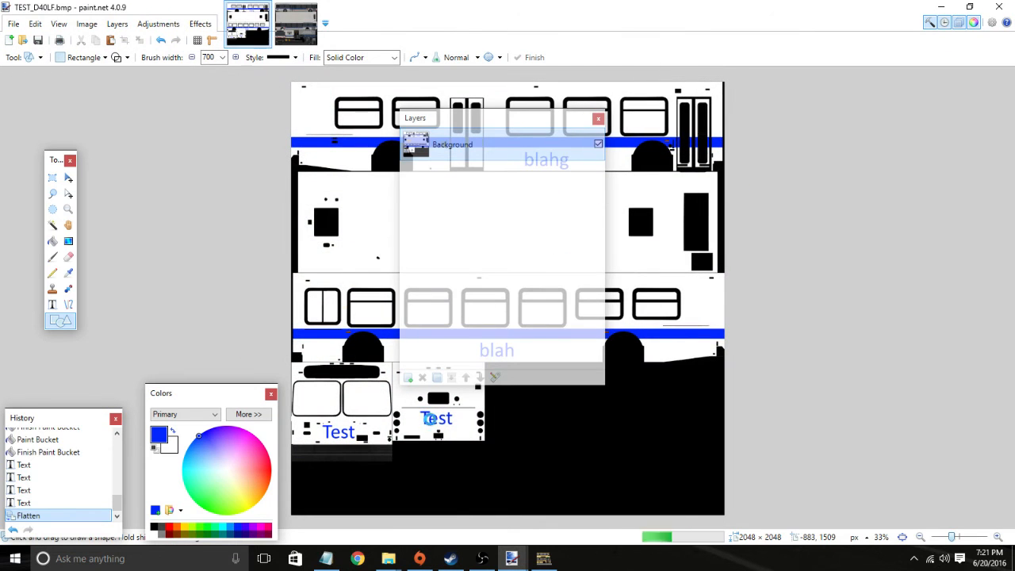
Step: Duplicate the travel.tga layer, set the copy's blending mode to Multiply, and duplicate it repeatedly to intensify the faint livery
{"action": "left_click", "coordinate": [479, 377]}
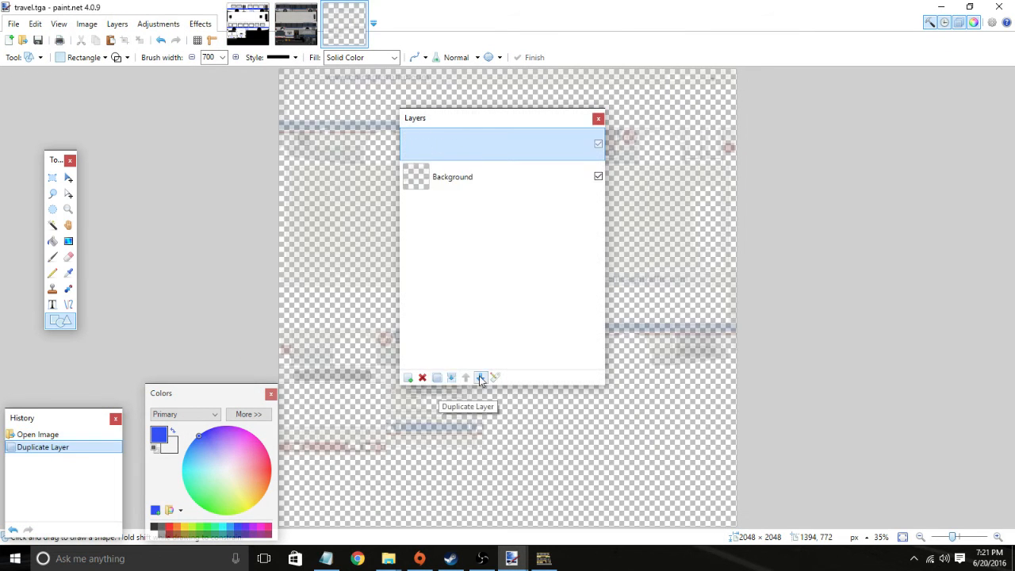
{"action": "left_click", "coordinate": [495, 378]}
{"action": "scroll", "coordinate": [485, 284], "scroll_direction": "down", "scroll_amount": 1}
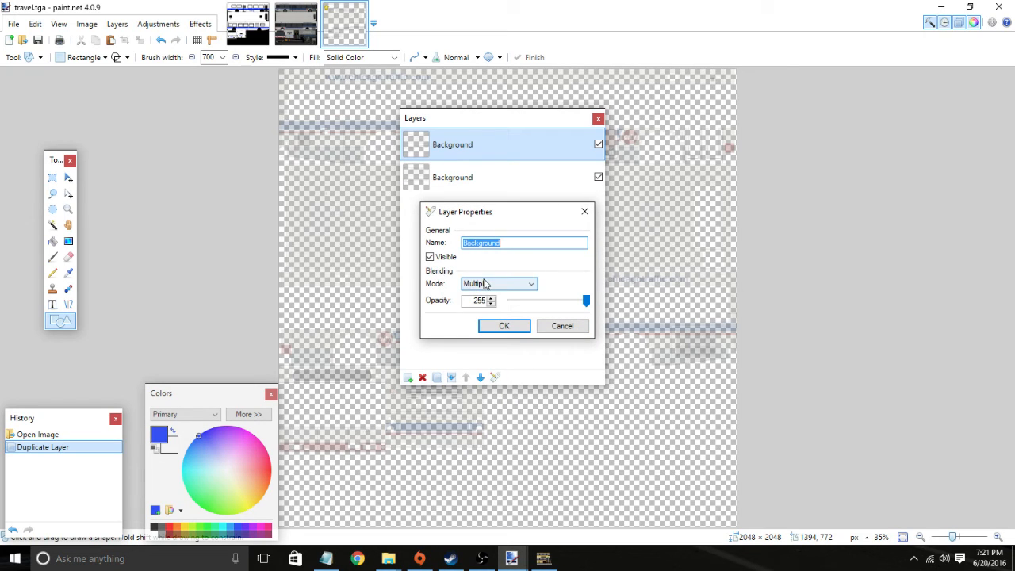
{"action": "left_click", "coordinate": [505, 325]}
{"action": "left_click", "coordinate": [434, 378]}
{"action": "left_click", "coordinate": [434, 378]}
{"action": "left_click", "coordinate": [434, 379]}
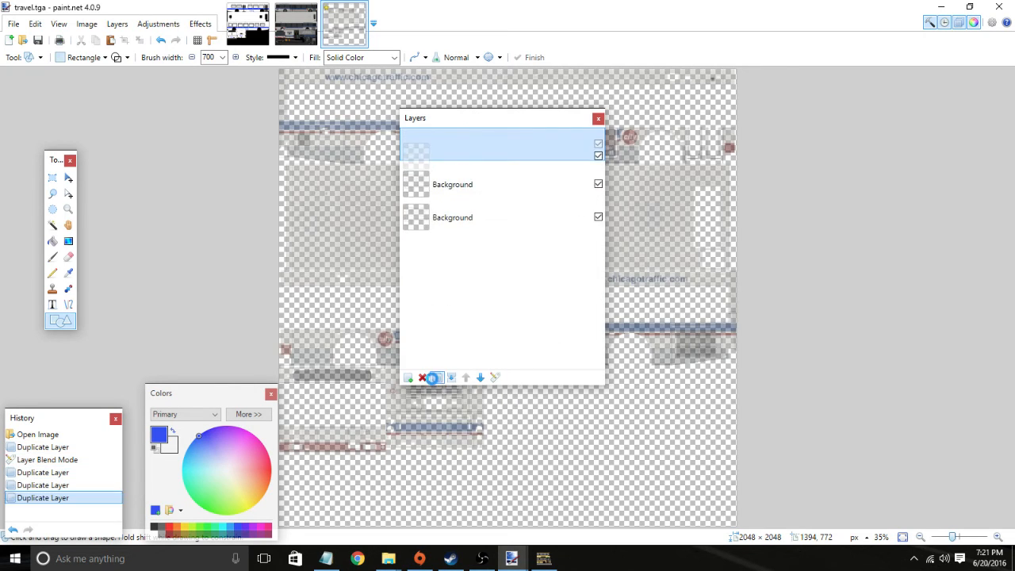
{"action": "left_click", "coordinate": [434, 379]}
{"action": "left_click", "coordinate": [434, 379]}
{"action": "left_click", "coordinate": [434, 378]}
{"action": "left_click", "coordinate": [434, 378]}
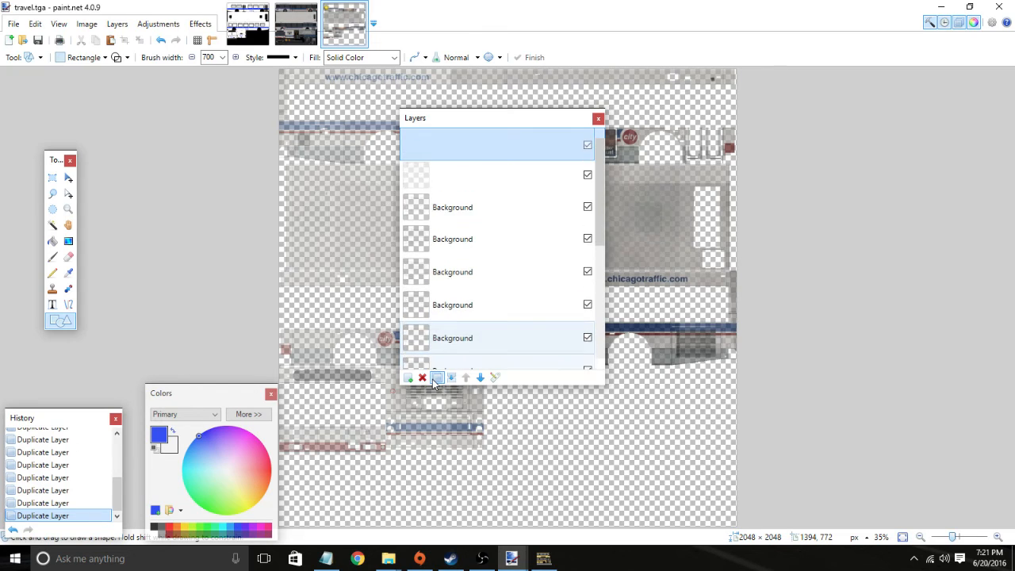
{"action": "left_click", "coordinate": [434, 379]}
{"action": "left_click", "coordinate": [434, 378]}
{"action": "left_click", "coordinate": [434, 378]}
{"action": "left_click", "coordinate": [434, 378]}
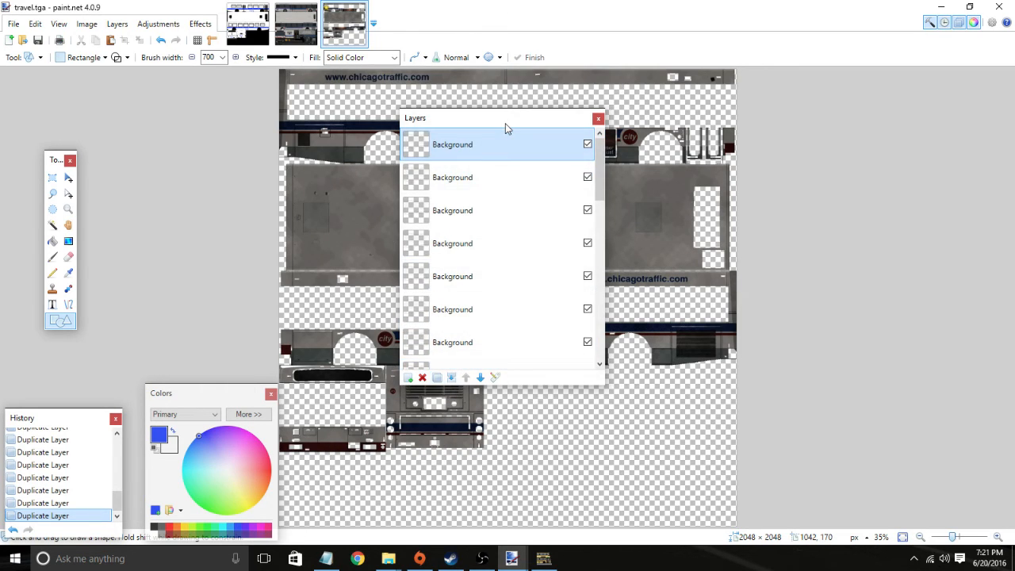
Step: Move the Layers window clear of the canvas to inspect the advertisements, and close paint.net without saving travel.tga
{"action": "left_click_drag", "start_coordinate": [505, 123], "coordinate": [843, 148]}
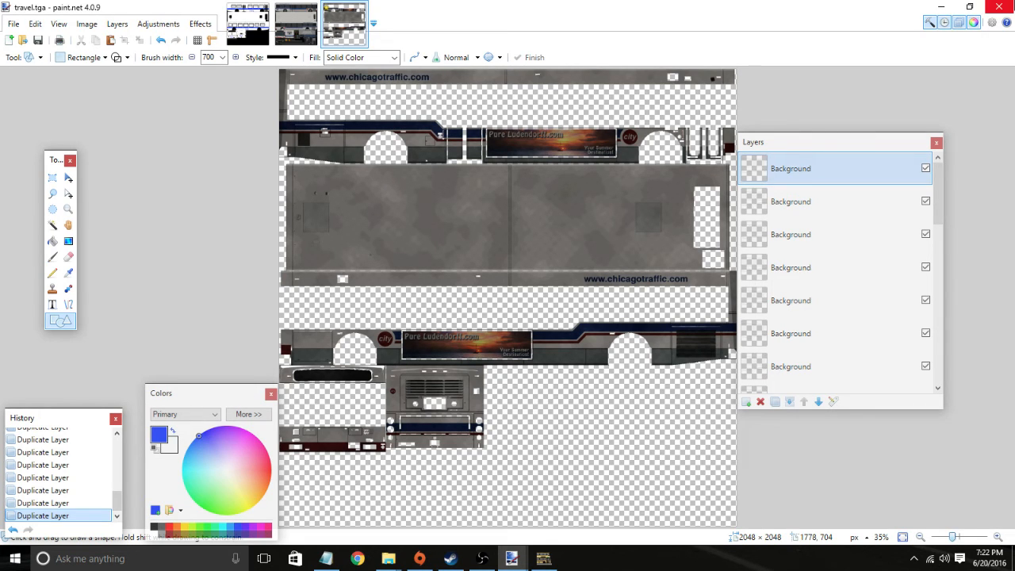
{"action": "left_click", "coordinate": [997, 7]}
{"action": "left_click", "coordinate": [487, 363]}
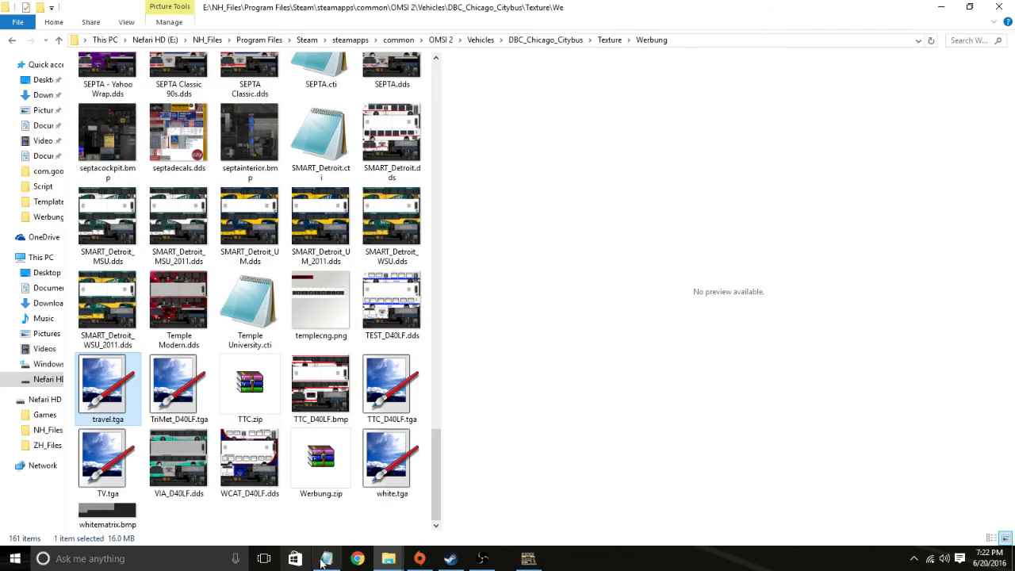
Step: Search upward through D40.cti for "travel" to find the entry that uses travel.tga
{"action": "left_click", "coordinate": [326, 559]}
{"action": "scroll", "coordinate": [714, 296], "scroll_direction": "up", "scroll_amount": 20}
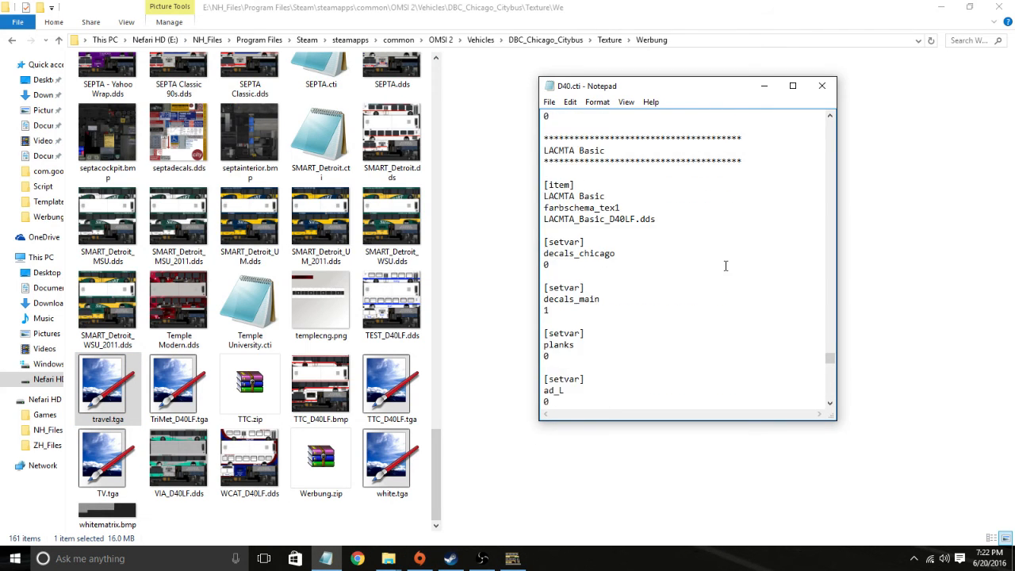
{"action": "scroll", "coordinate": [725, 266], "scroll_direction": "up", "scroll_amount": 15}
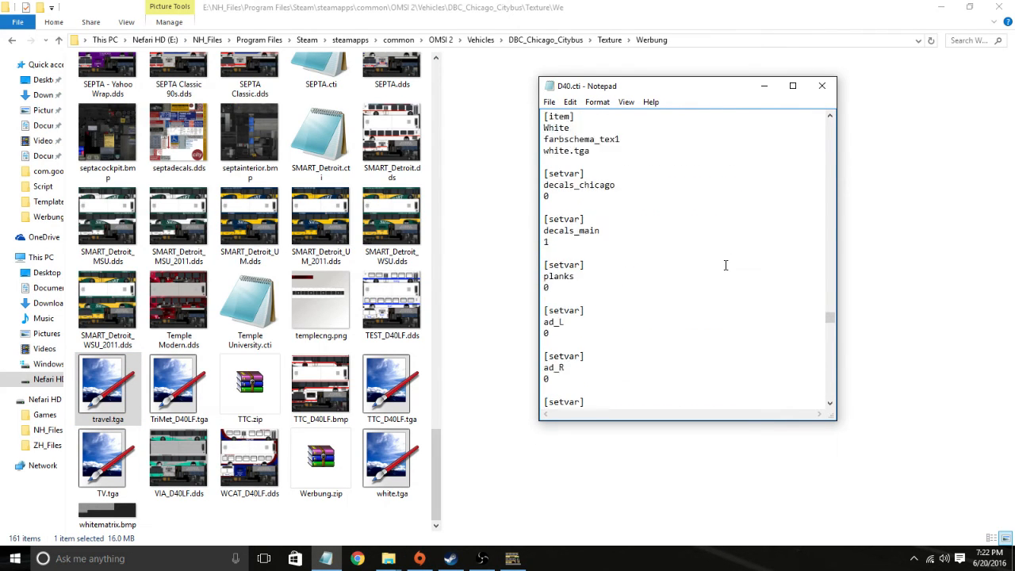
{"action": "scroll", "coordinate": [725, 265], "scroll_direction": "up", "scroll_amount": 15}
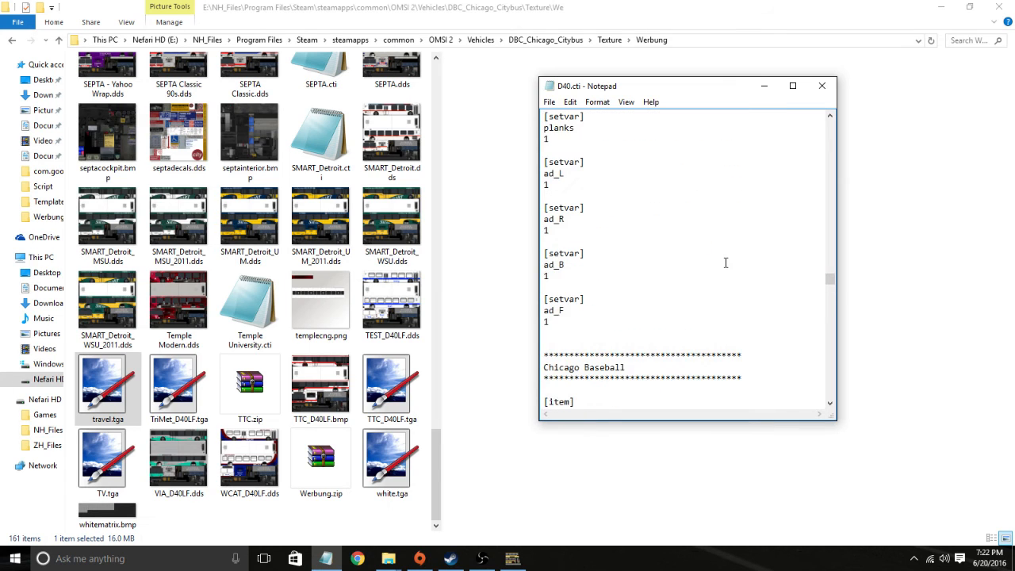
{"action": "scroll", "coordinate": [833, 279], "scroll_direction": "up", "scroll_amount": 5}
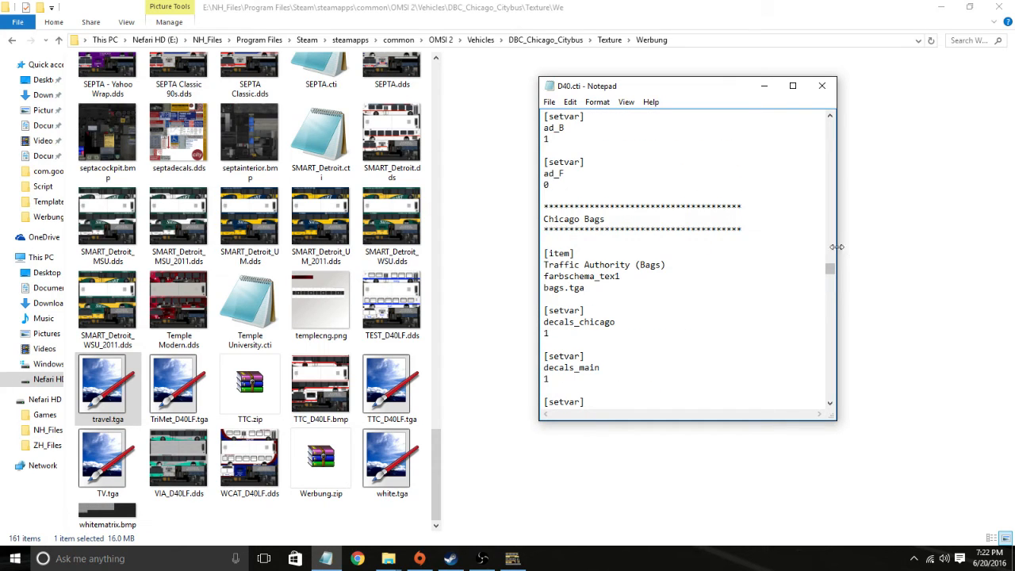
{"action": "key", "text": "ctrl+f"}
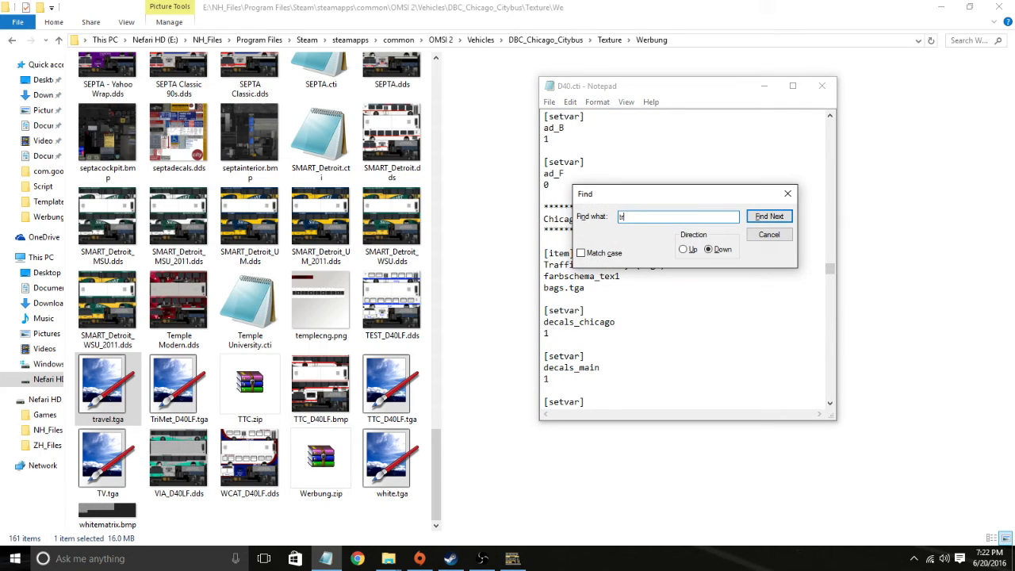
{"action": "type", "text": "travel"}
{"action": "key", "text": "Return"}
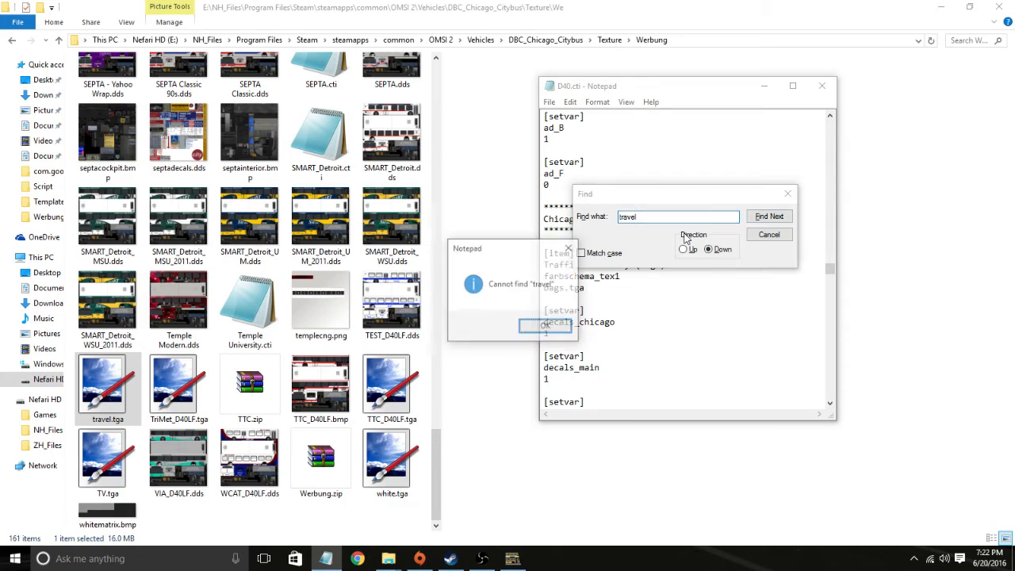
{"action": "key", "text": "Return"}
{"action": "left_click", "coordinate": [682, 250]}
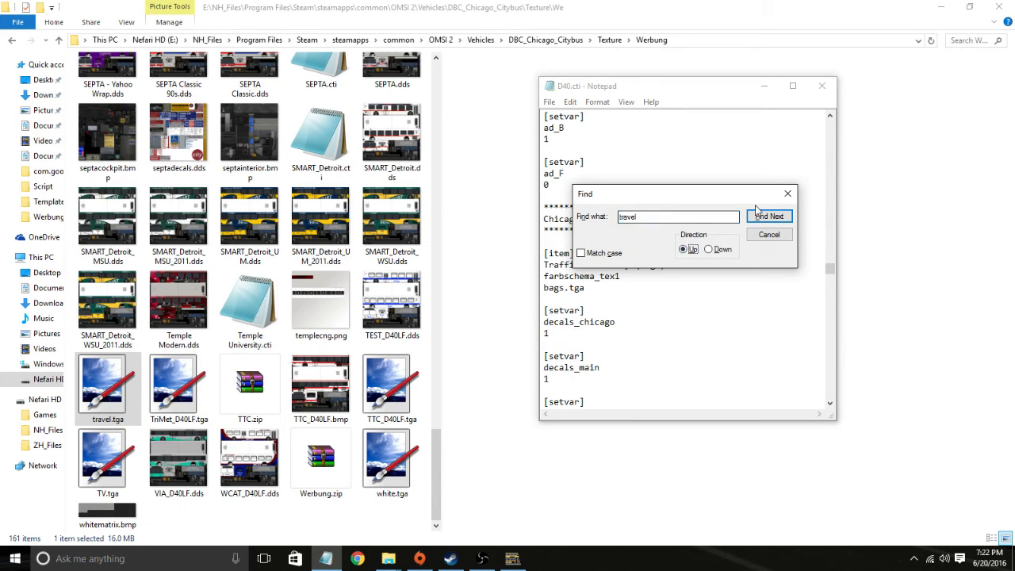
{"action": "left_click", "coordinate": [769, 216]}
Step: Review the decals, planks and ad setvar settings of the Traffic Authority (Travel Ludendorff) entry
{"action": "left_click_drag", "start_coordinate": [627, 193], "coordinate": [863, 192]}
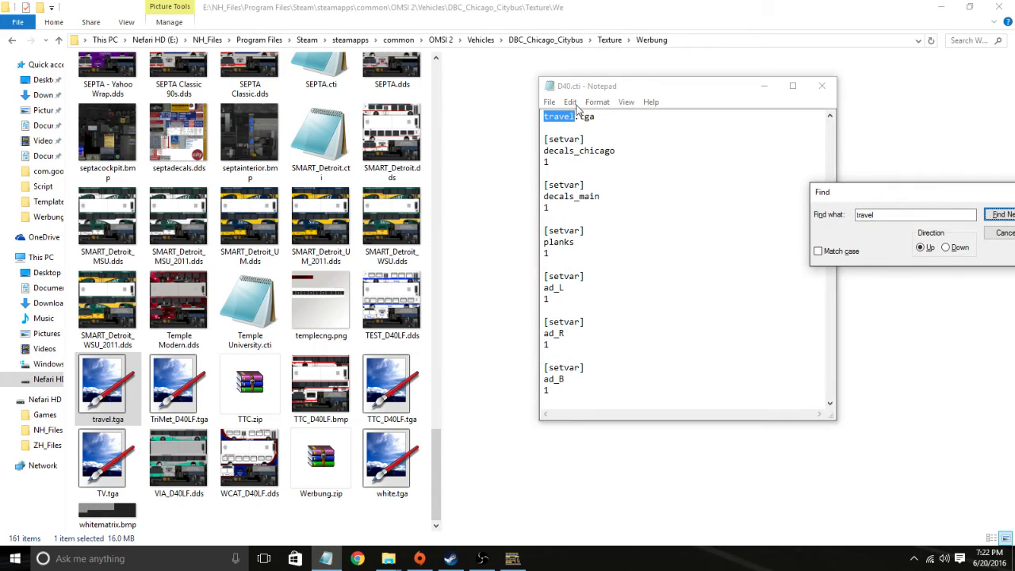
{"action": "scroll", "coordinate": [603, 262], "scroll_direction": "down", "scroll_amount": 3}
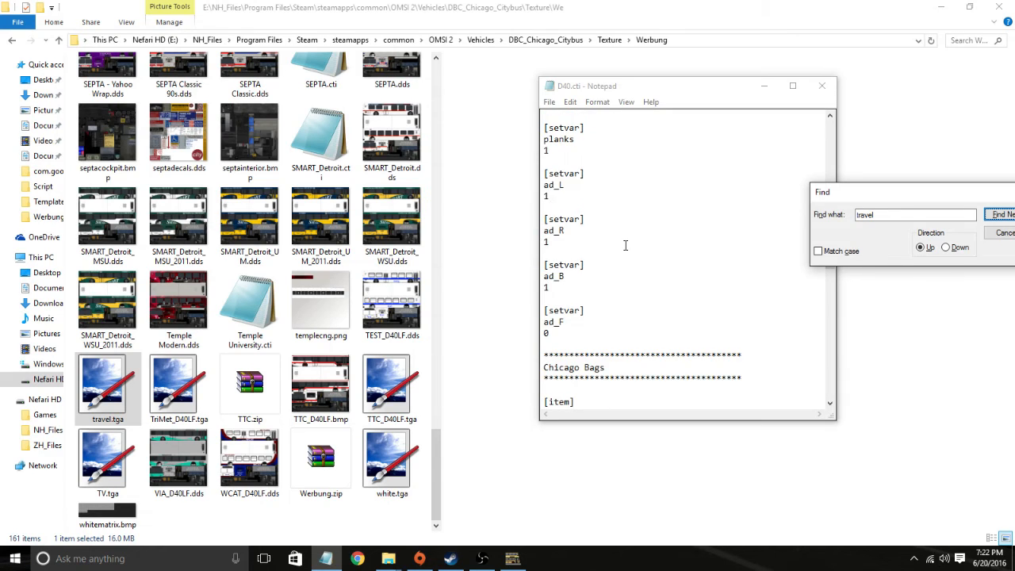
{"action": "scroll", "coordinate": [619, 301], "scroll_direction": "up", "scroll_amount": 5}
{"action": "scroll", "coordinate": [588, 282], "scroll_direction": "down", "scroll_amount": 1}
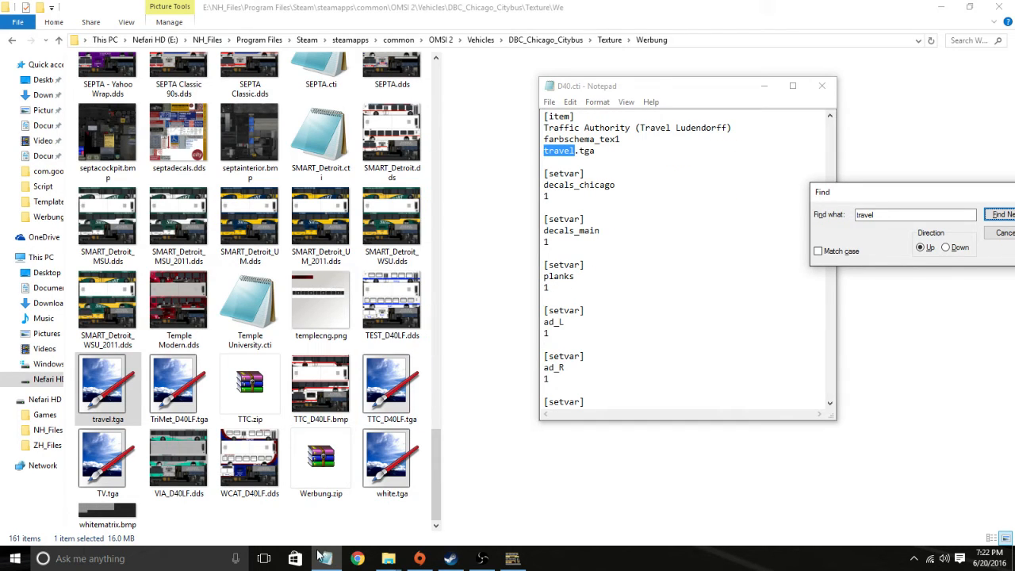
Step: Close the Find dialog and return to the Test entry's settings at the end of D40.cti
{"action": "left_click", "coordinate": [810, 131]}
{"action": "left_click_drag", "start_coordinate": [828, 197], "coordinate": [602, 237]}
{"action": "left_click", "coordinate": [797, 235]}
{"action": "left_click_drag", "start_coordinate": [829, 258], "coordinate": [825, 401]}
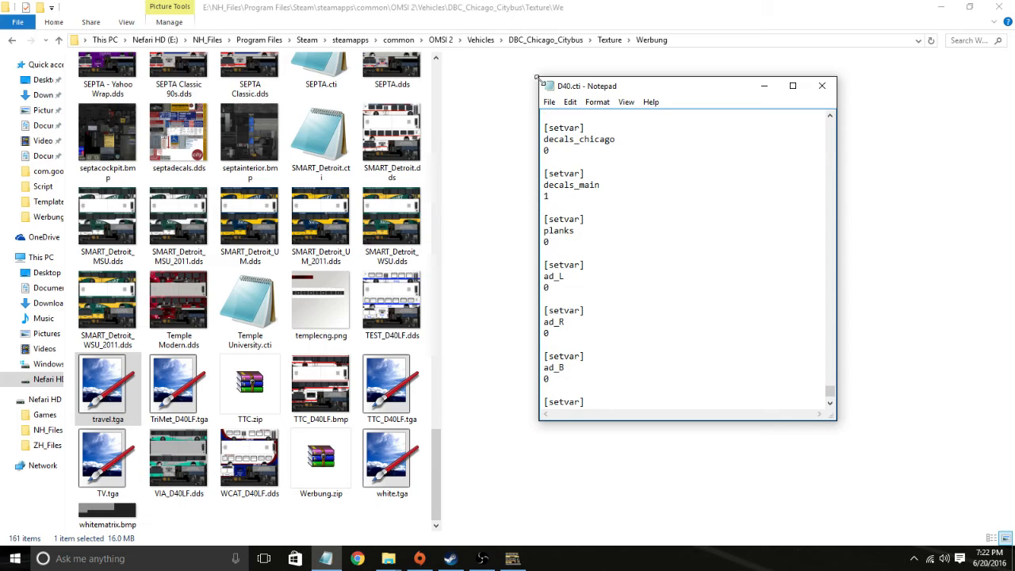
Step: Find decals.dds in the Texture folder and open it in paint.net
{"action": "left_click", "coordinate": [609, 39]}
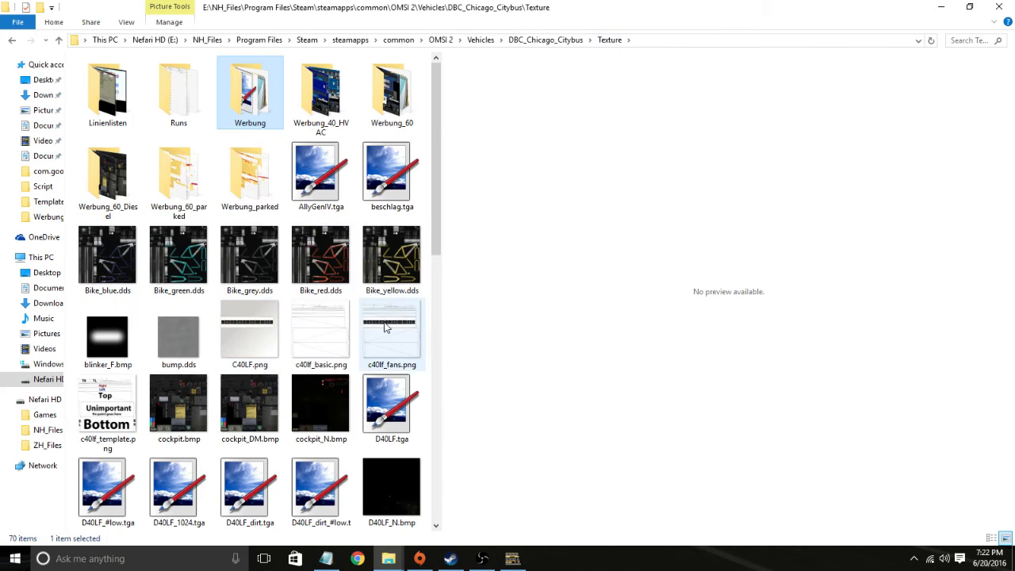
{"action": "scroll", "coordinate": [356, 332], "scroll_direction": "down", "scroll_amount": 3}
{"action": "scroll", "coordinate": [356, 331], "scroll_direction": "down", "scroll_amount": 3}
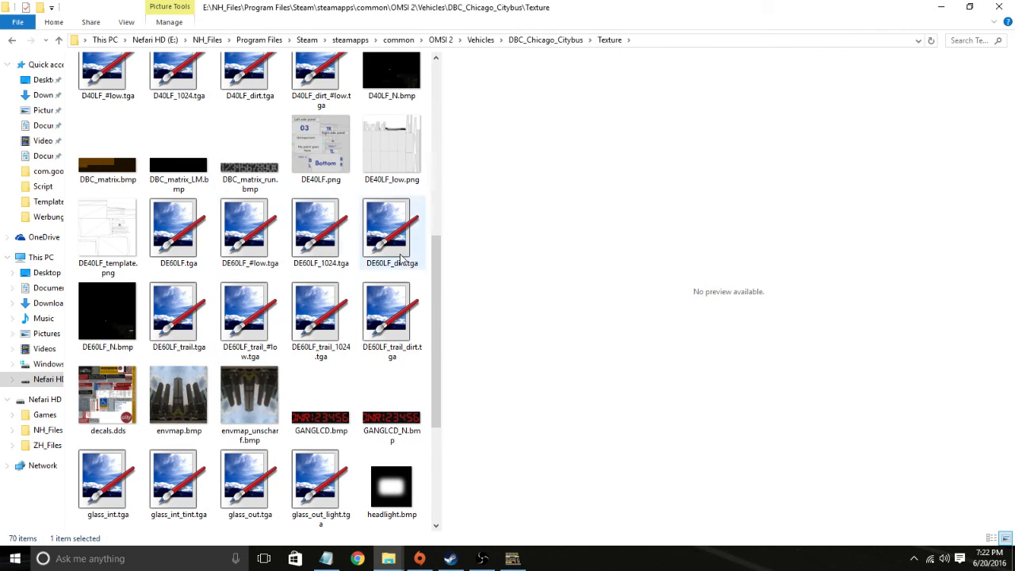
{"action": "left_click", "coordinate": [96, 414]}
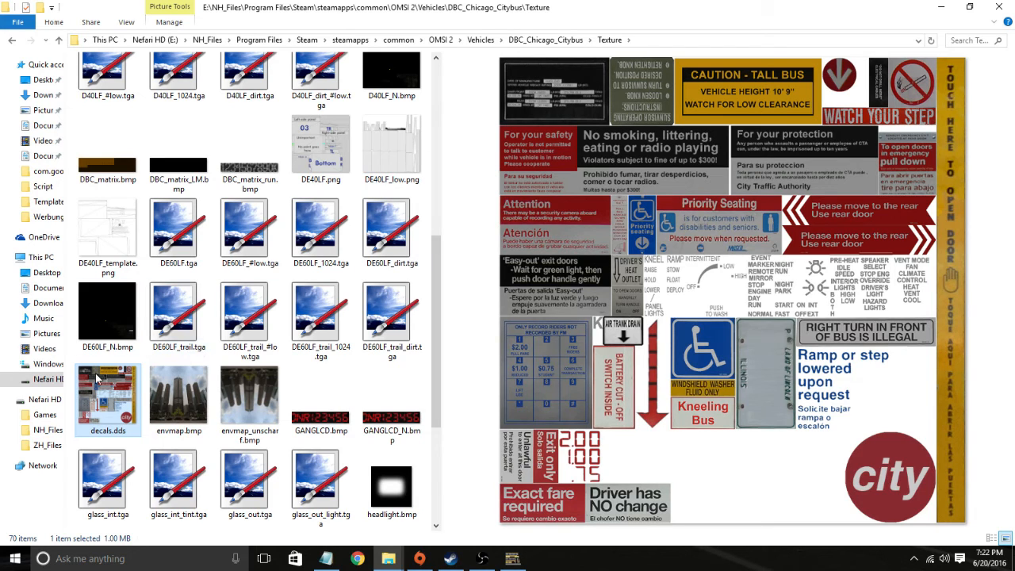
{"action": "right_click", "coordinate": [97, 422]}
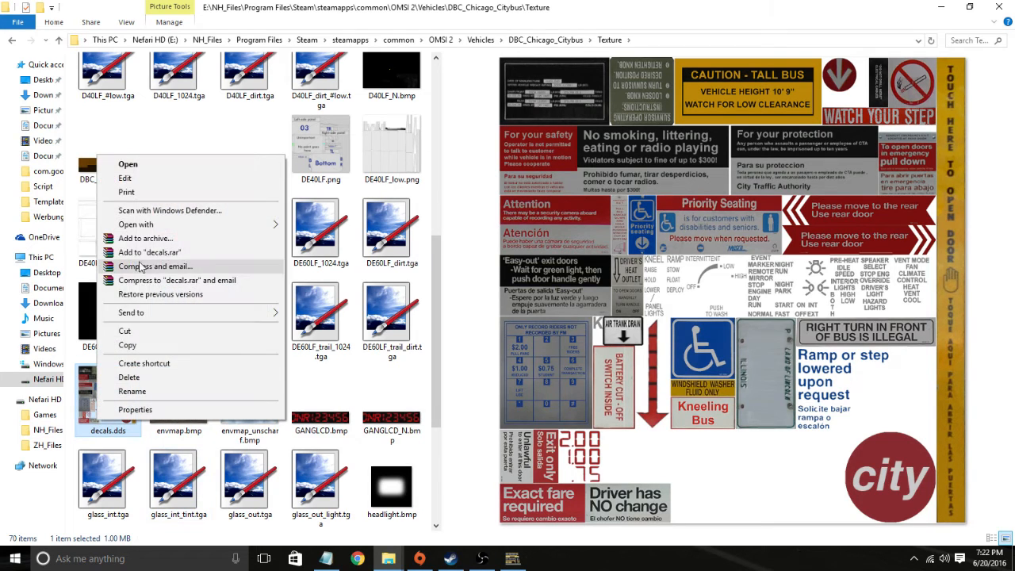
{"action": "mouse_move", "coordinate": [158, 226]}
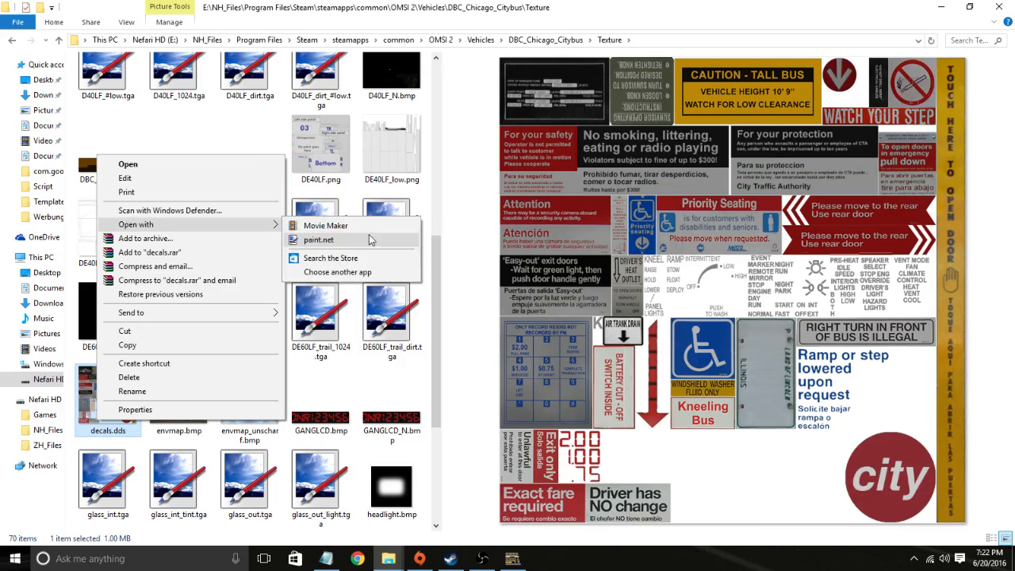
{"action": "left_click", "coordinate": [356, 240]}
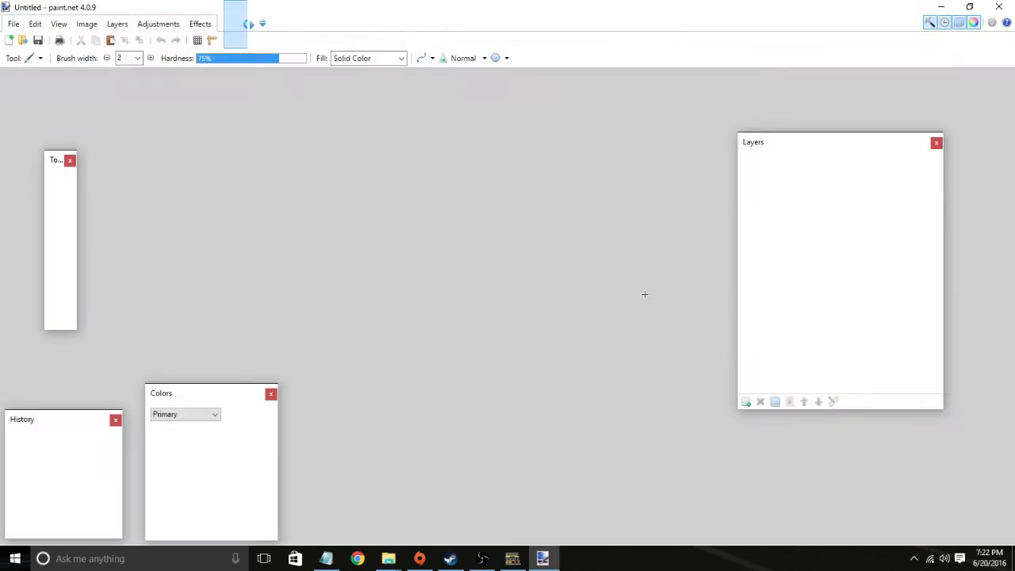
Step: Inspect the interior and exterior decals in decals.dds up close, fit the whole image in view, and close paint.net
{"action": "scroll", "coordinate": [565, 250], "scroll_direction": "up", "scroll_amount": 4}
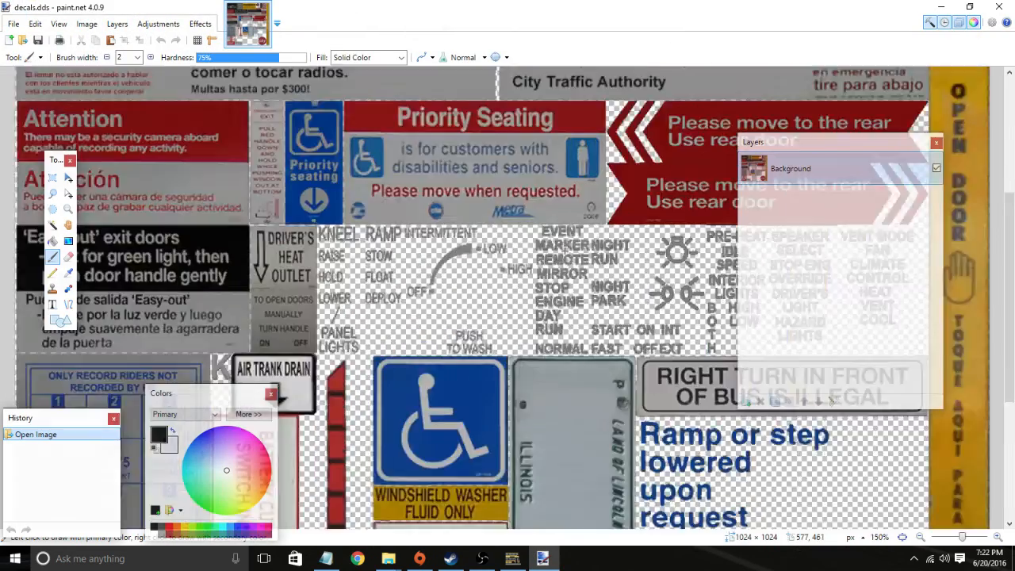
{"action": "scroll", "coordinate": [565, 250], "scroll_direction": "up", "scroll_amount": 5}
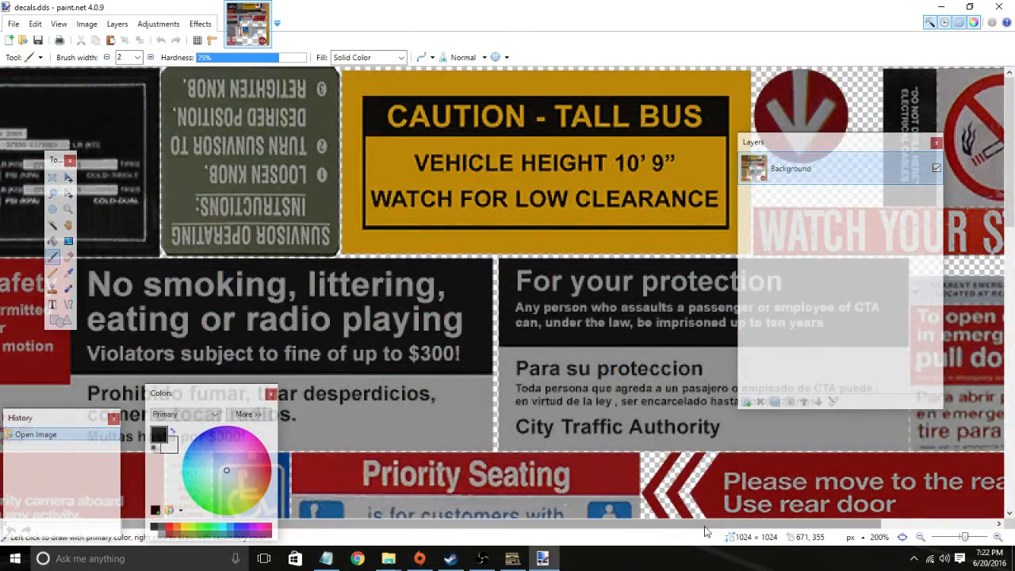
{"action": "left_click_drag", "start_coordinate": [704, 525], "coordinate": [411, 530]}
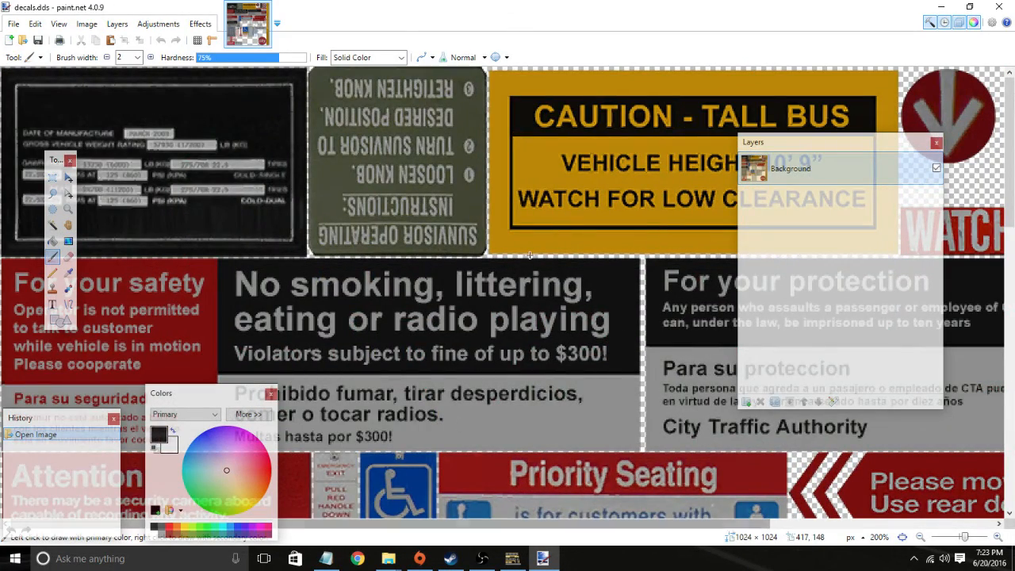
{"action": "left_click", "coordinate": [902, 538]}
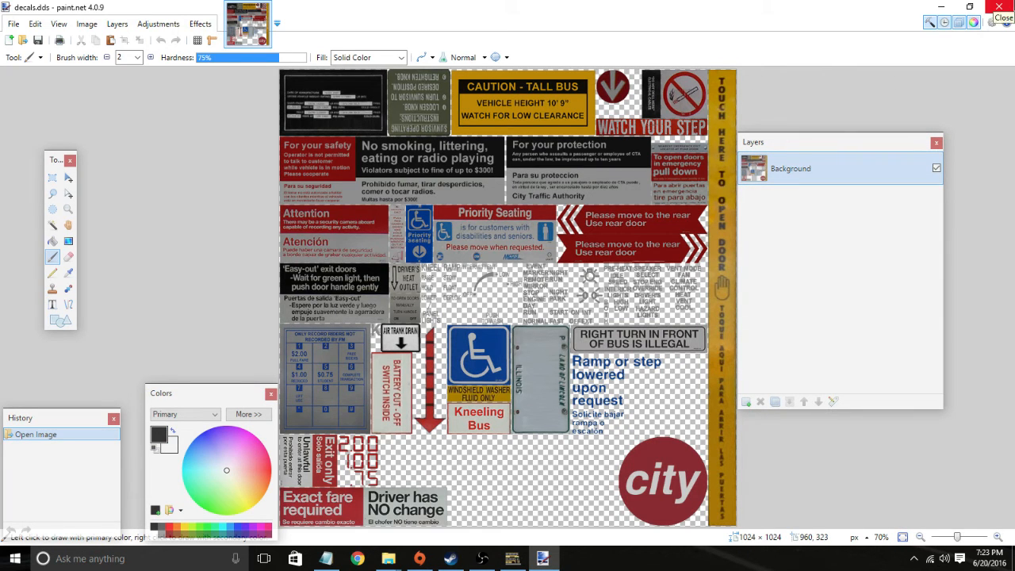
{"action": "left_click", "coordinate": [997, 8]}
Step: Recheck the Test entry's texture name and setvar values in D40.cti, save the file and close Notepad
{"action": "left_click", "coordinate": [325, 558]}
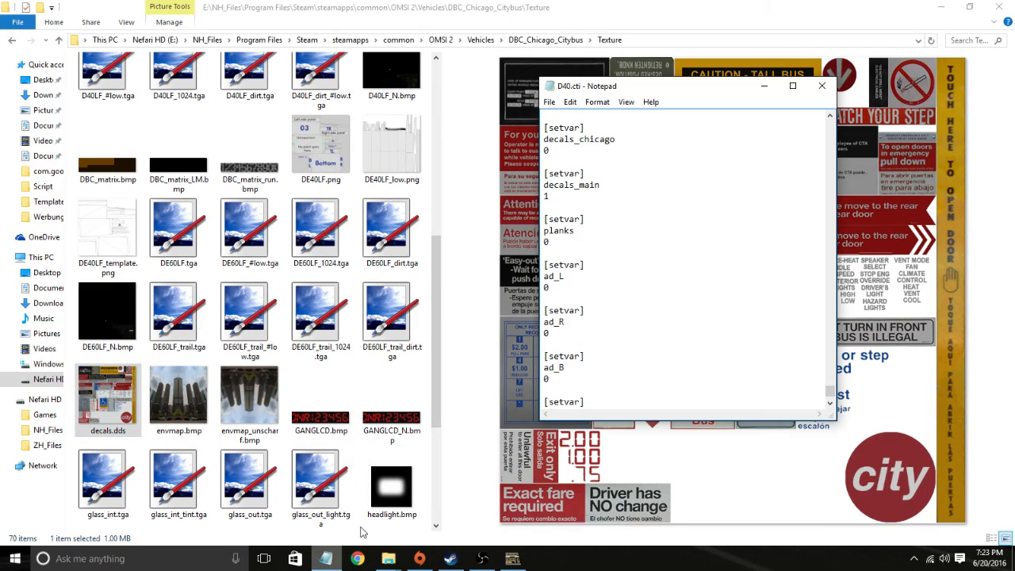
{"action": "scroll", "coordinate": [679, 290], "scroll_direction": "down", "scroll_amount": 1}
{"action": "scroll", "coordinate": [680, 292], "scroll_direction": "up", "scroll_amount": 4}
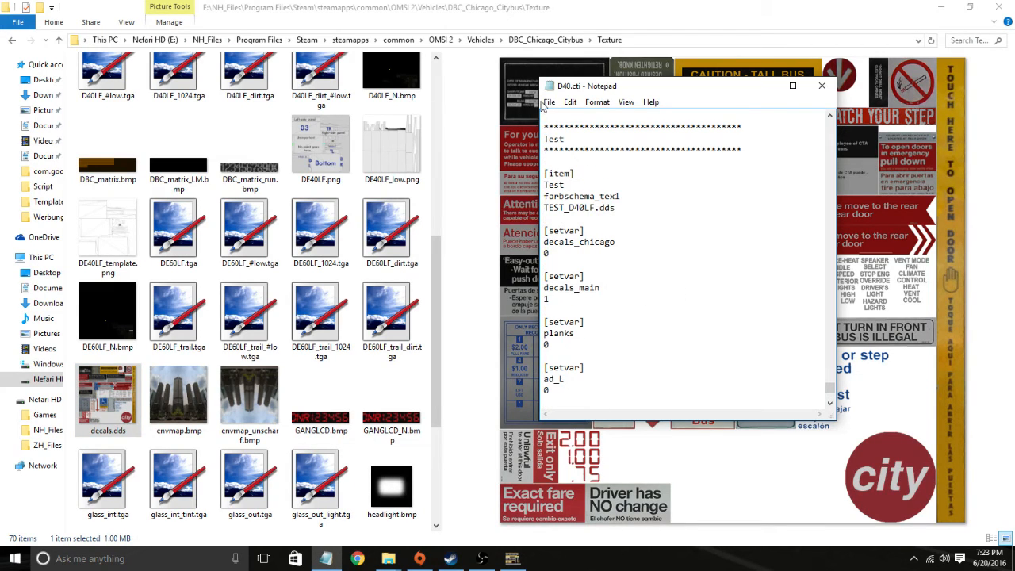
{"action": "scroll", "coordinate": [619, 257], "scroll_direction": "down", "scroll_amount": 4}
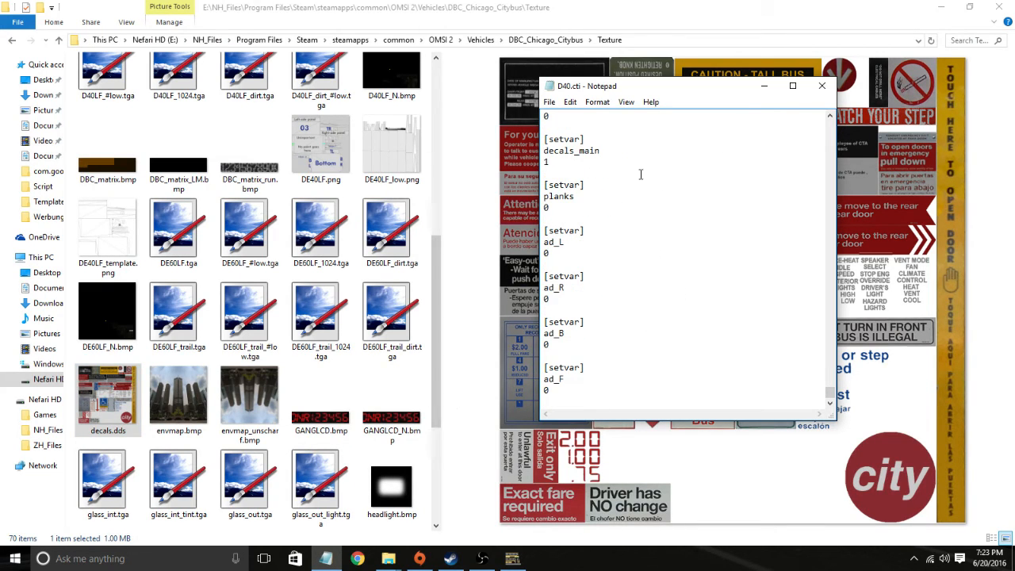
{"action": "scroll", "coordinate": [653, 327], "scroll_direction": "up", "scroll_amount": 3}
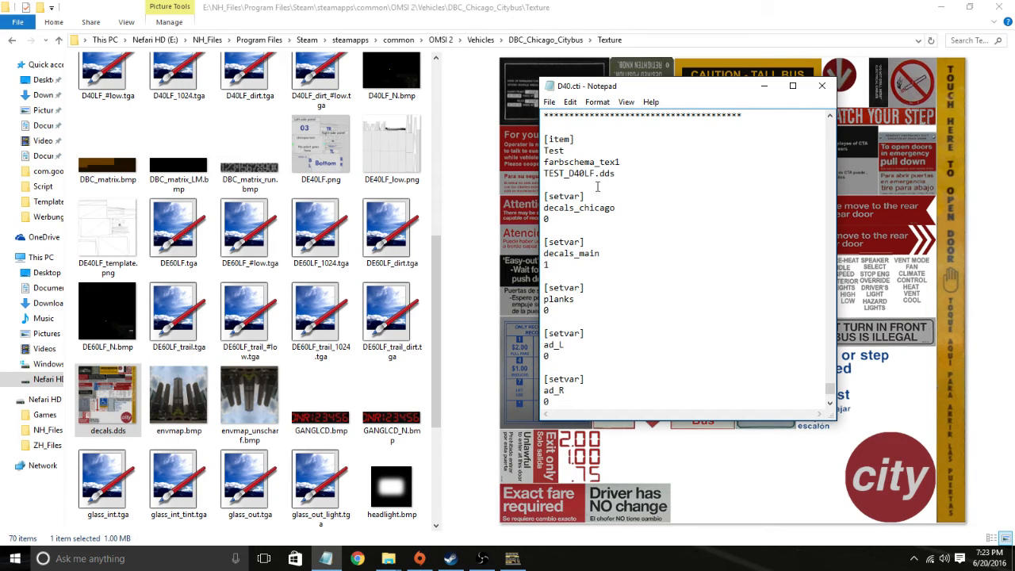
{"action": "scroll", "coordinate": [588, 325], "scroll_direction": "down", "scroll_amount": 3}
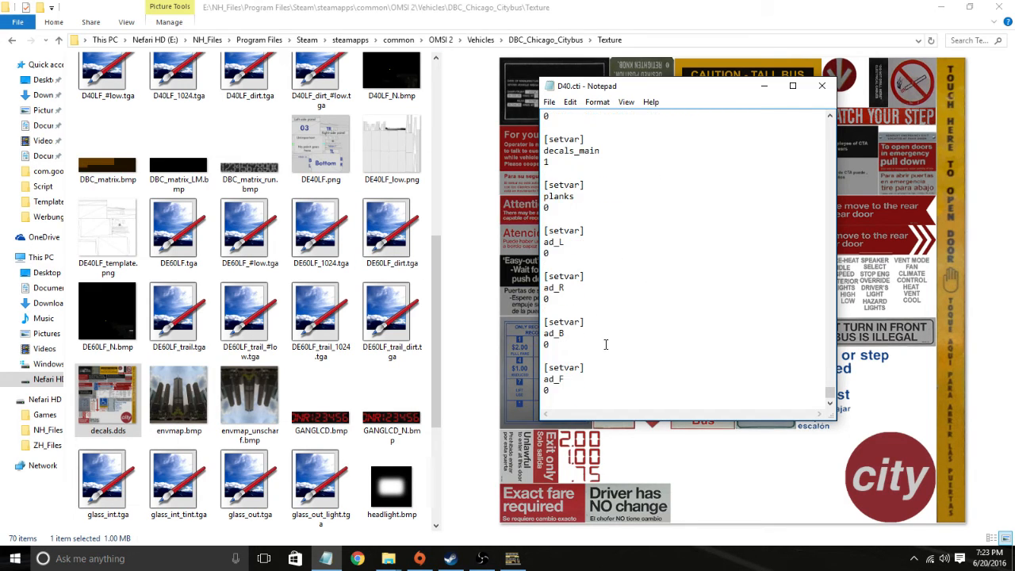
{"action": "scroll", "coordinate": [605, 345], "scroll_direction": "down", "scroll_amount": 6}
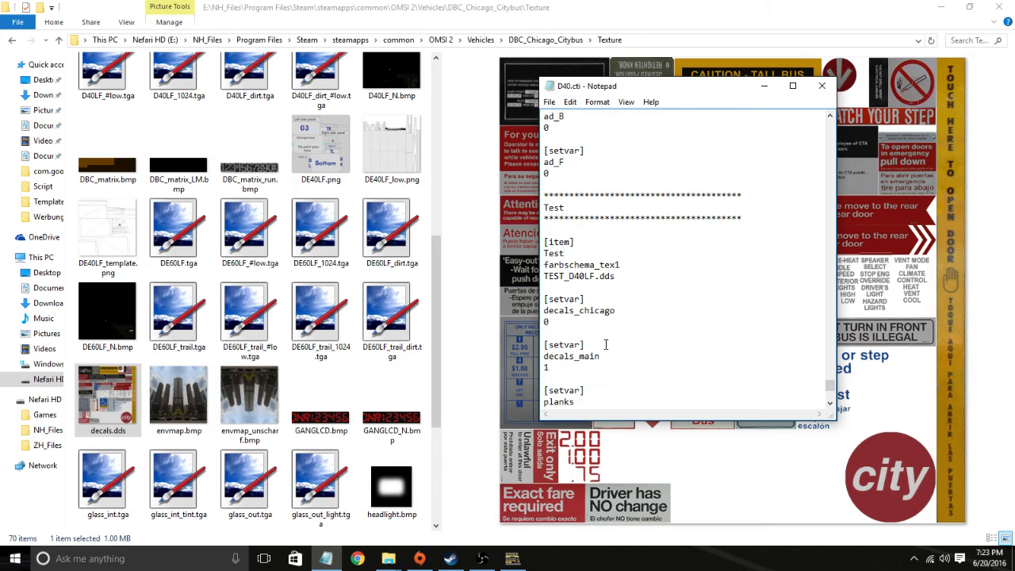
{"action": "left_click", "coordinate": [549, 102]}
{"action": "left_click", "coordinate": [568, 145]}
{"action": "left_click", "coordinate": [822, 86]}
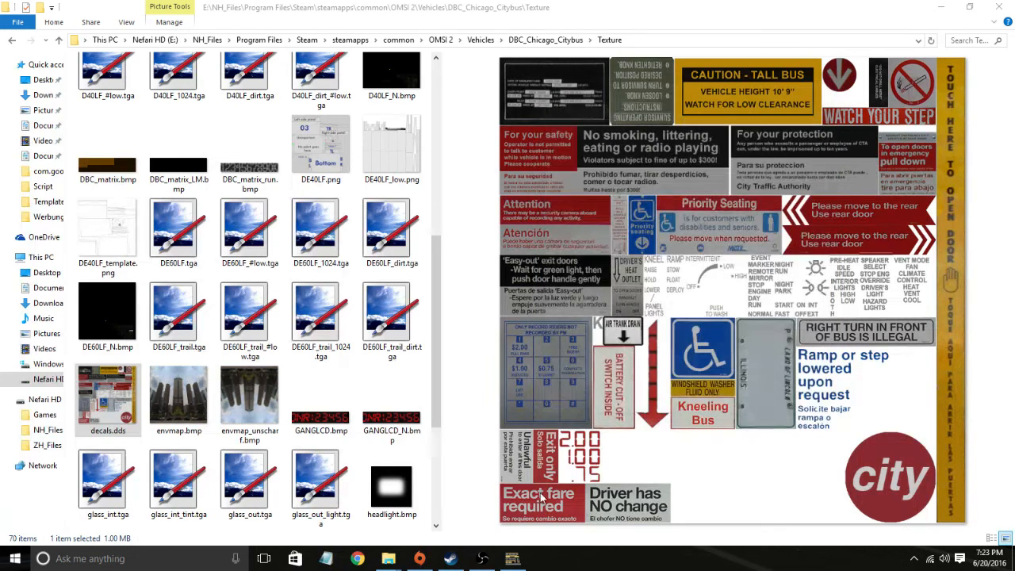
Step: Switch to Steam, check the launch options in OMSI 2's properties, and close the properties
{"action": "left_click", "coordinate": [451, 558]}
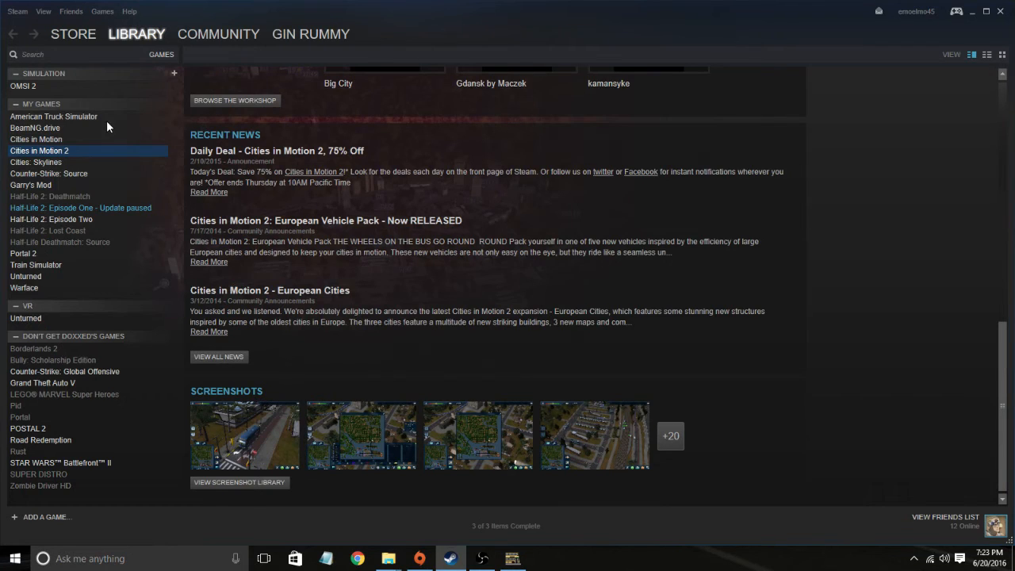
{"action": "left_click", "coordinate": [64, 87]}
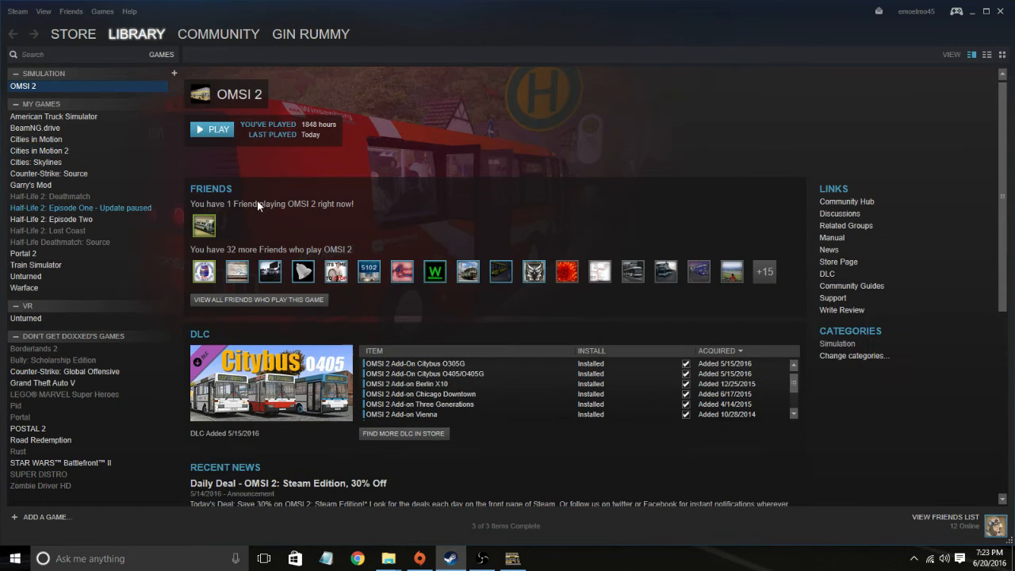
{"action": "right_click", "coordinate": [83, 86]}
{"action": "left_click", "coordinate": [111, 291]}
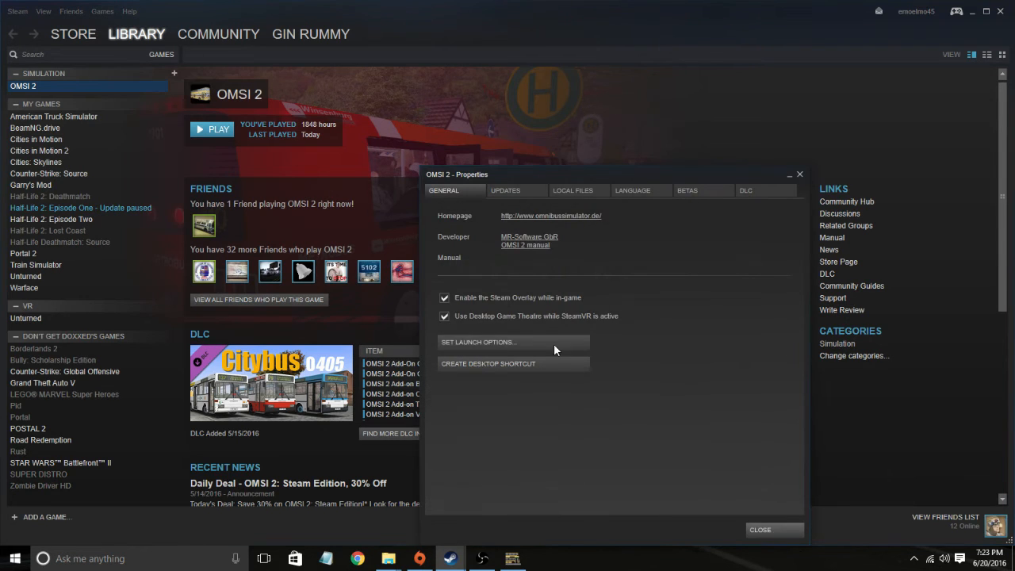
{"action": "left_click", "coordinate": [554, 342]}
{"action": "left_click", "coordinate": [531, 311]}
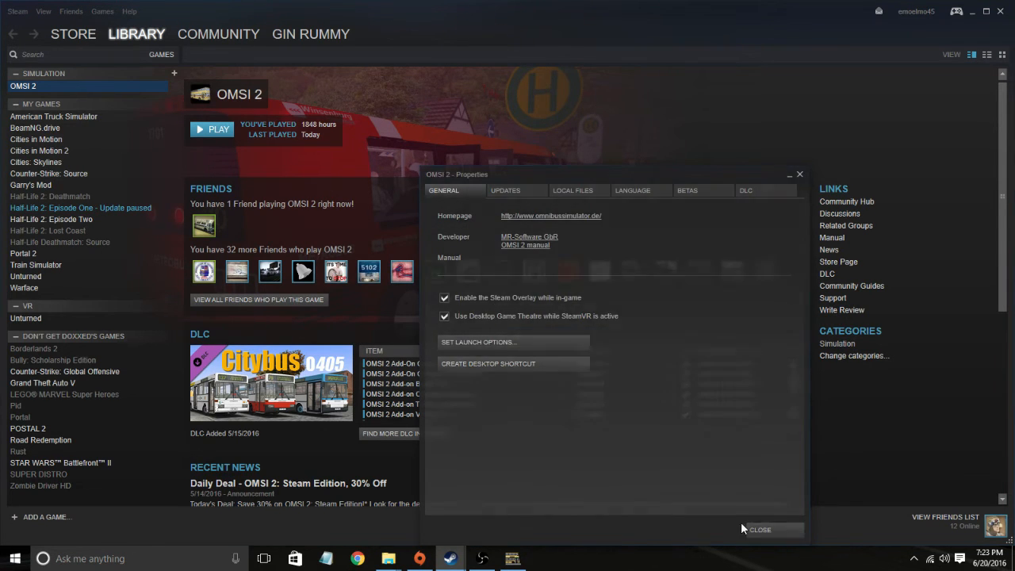
{"action": "left_click", "coordinate": [761, 530]}
Step: Launch OMSI 2 from the Steam library and bring up the RepaintTool window
{"action": "left_click", "coordinate": [212, 129]}
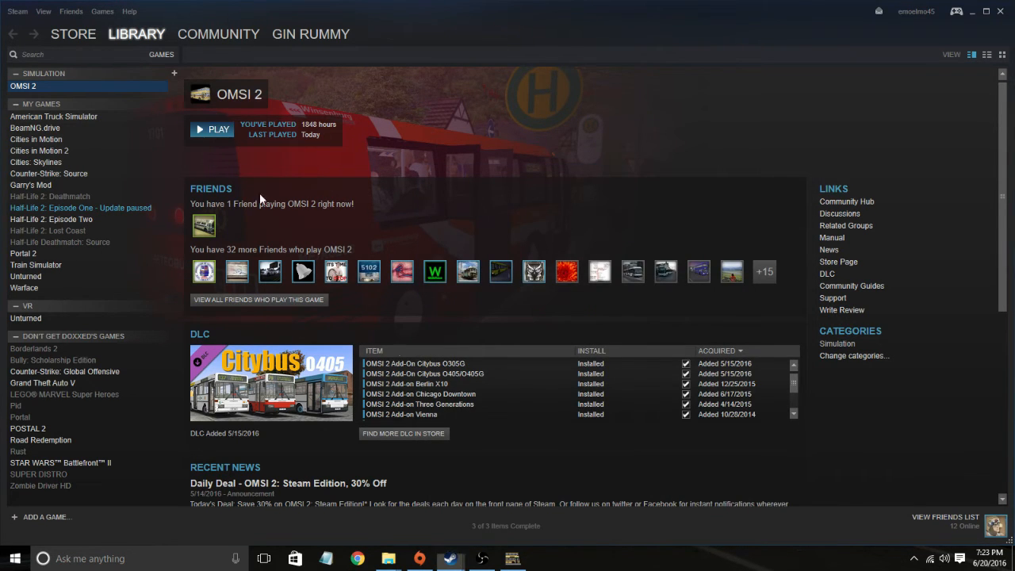
{"action": "left_click", "coordinate": [509, 560]}
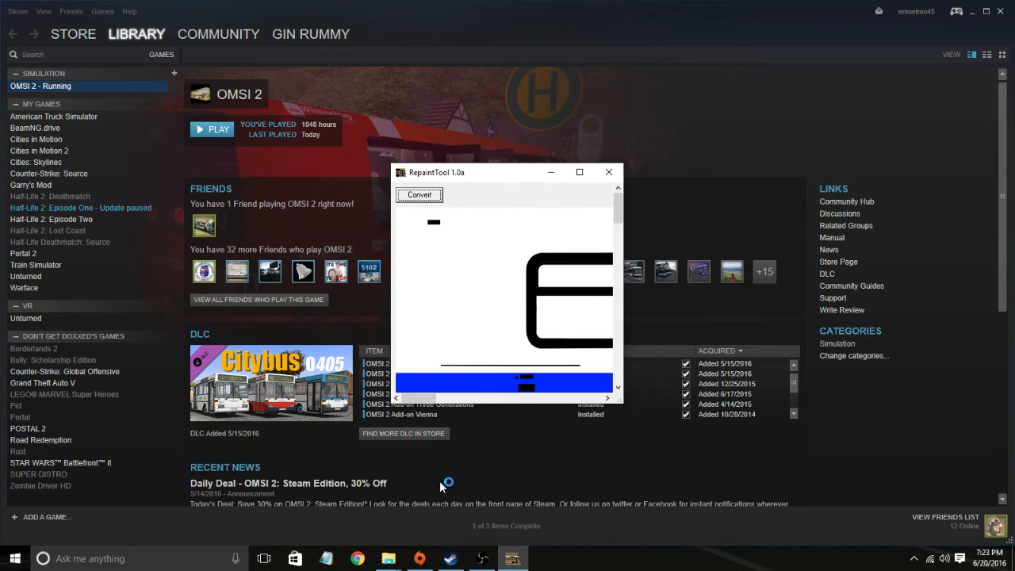
Step: Switch to File Explorer and open the NJ Transit folder under NovaBus_RTS-06's Texture\Repaints_RTS-06 in the OMSI 2 Vehicles folder
{"action": "mouse_move", "coordinate": [388, 558]}
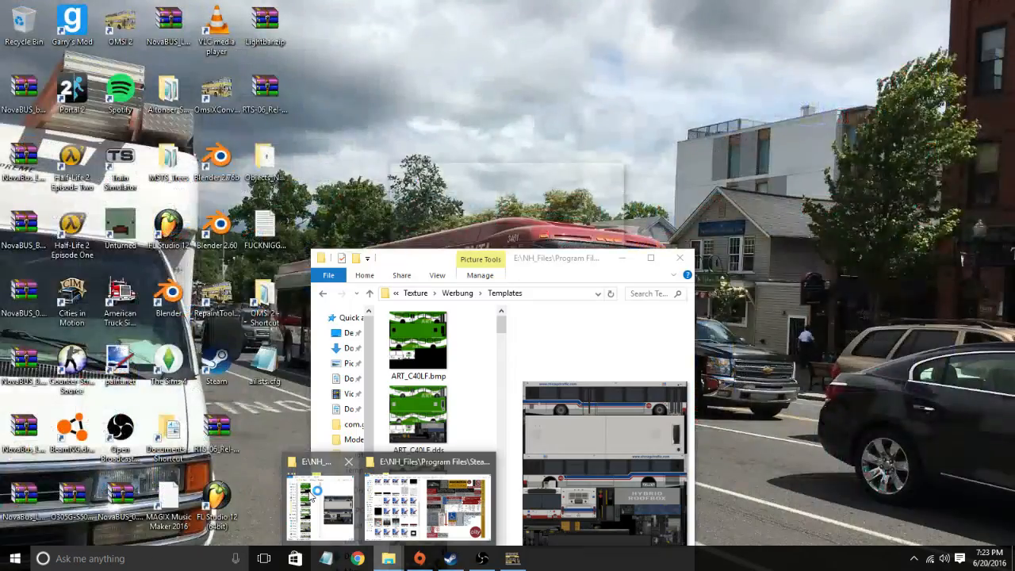
{"action": "left_click", "coordinate": [428, 507]}
{"action": "left_click", "coordinate": [646, 252]}
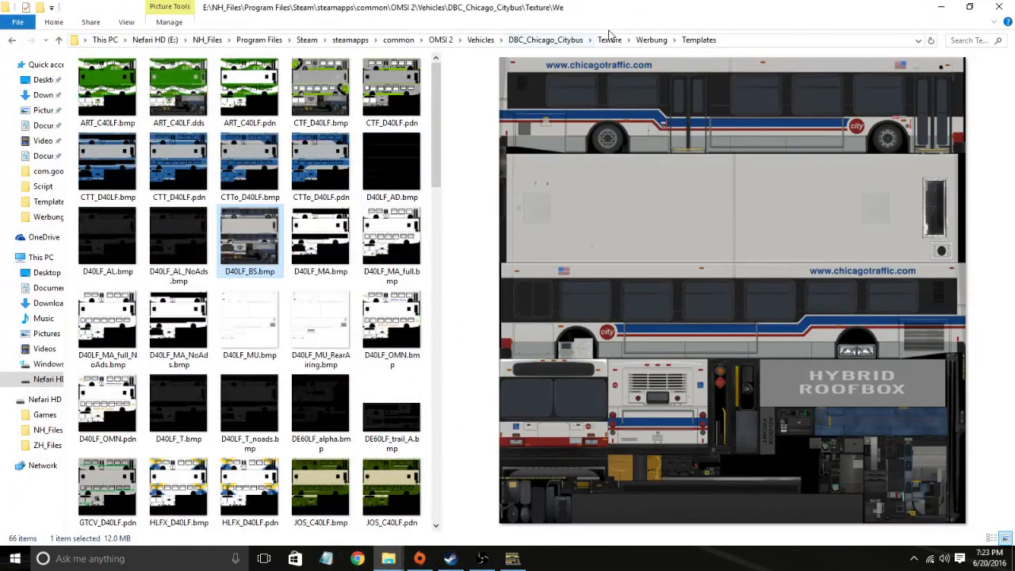
{"action": "left_click", "coordinate": [481, 40]}
{"action": "scroll", "coordinate": [235, 371], "scroll_direction": "down", "scroll_amount": 20}
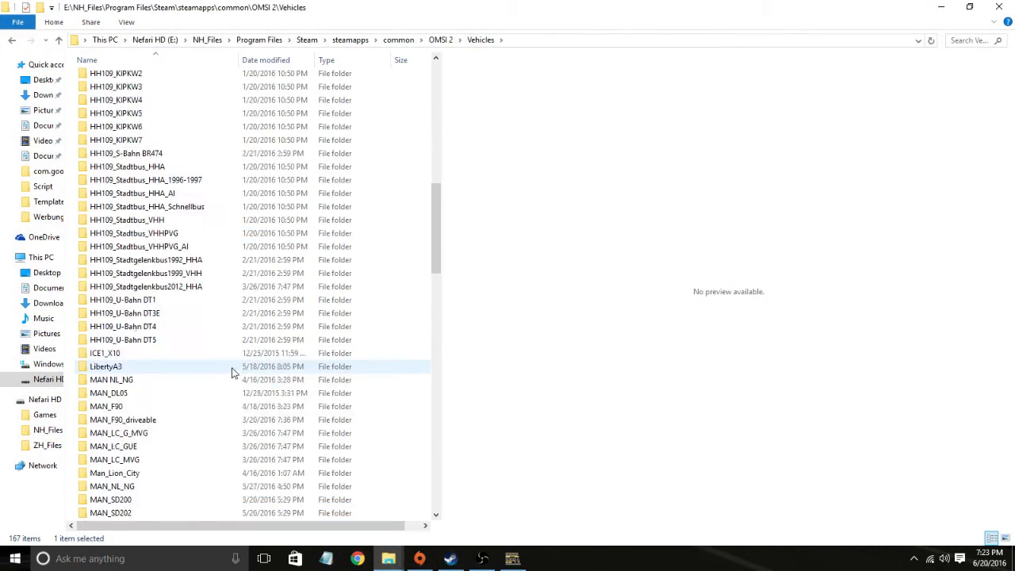
{"action": "double_click", "coordinate": [119, 259]}
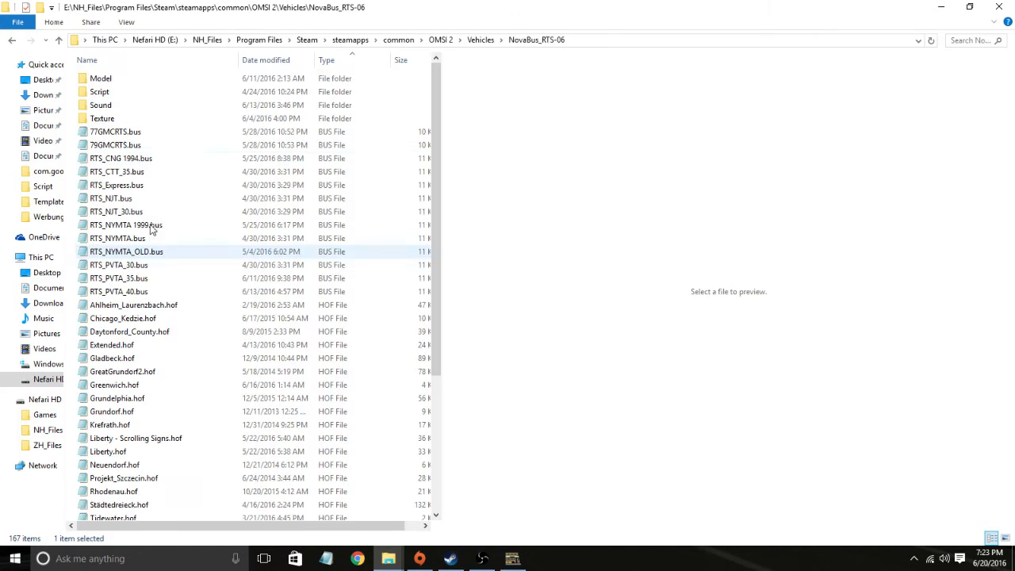
{"action": "double_click", "coordinate": [130, 118]}
{"action": "double_click", "coordinate": [168, 111]}
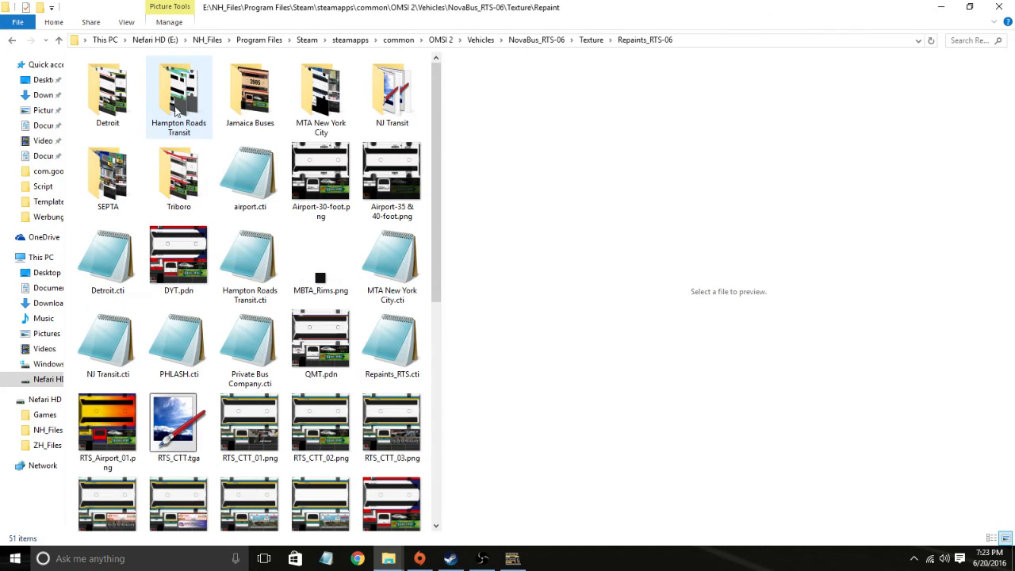
{"action": "double_click", "coordinate": [372, 111]}
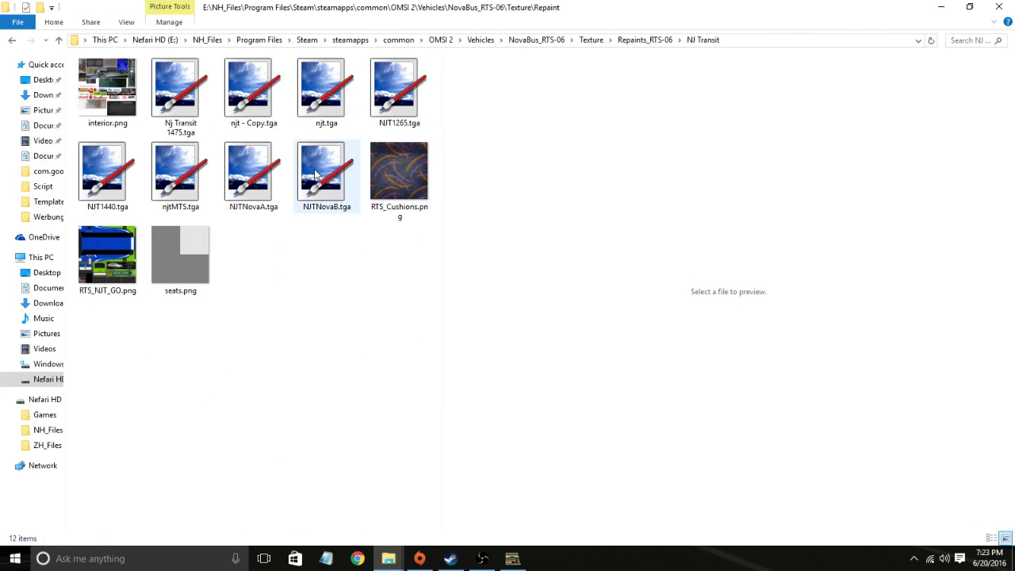
Step: Preview RTS_NJT_GO.png, open NJTNovaB.tga in paint.net to examine the bus repaint layout, and close paint.net
{"action": "left_click", "coordinate": [95, 271]}
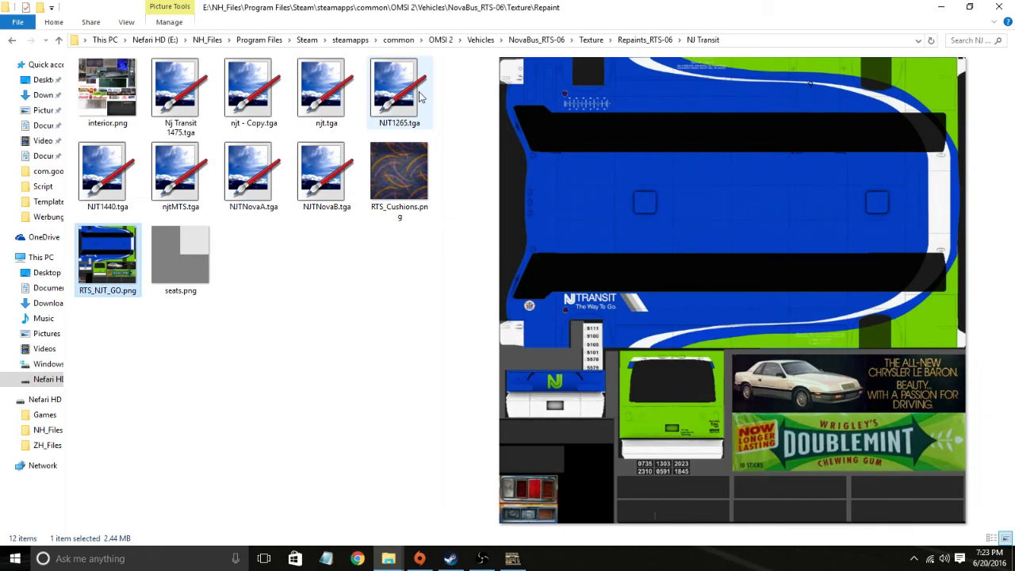
{"action": "left_click", "coordinate": [344, 165]}
{"action": "double_click", "coordinate": [344, 165]}
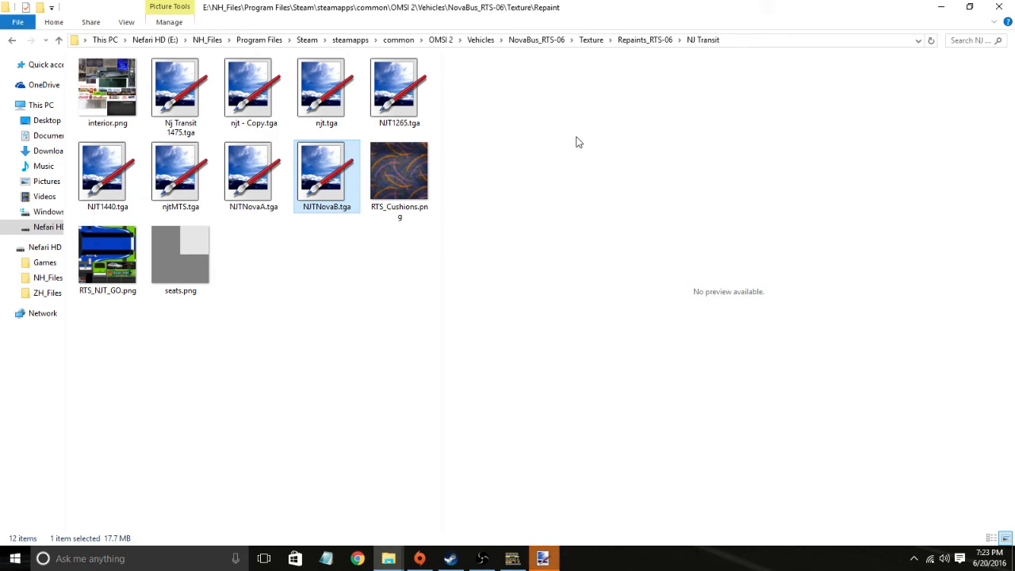
{"action": "left_click", "coordinate": [550, 560]}
{"action": "mouse_move", "coordinate": [636, 465]}
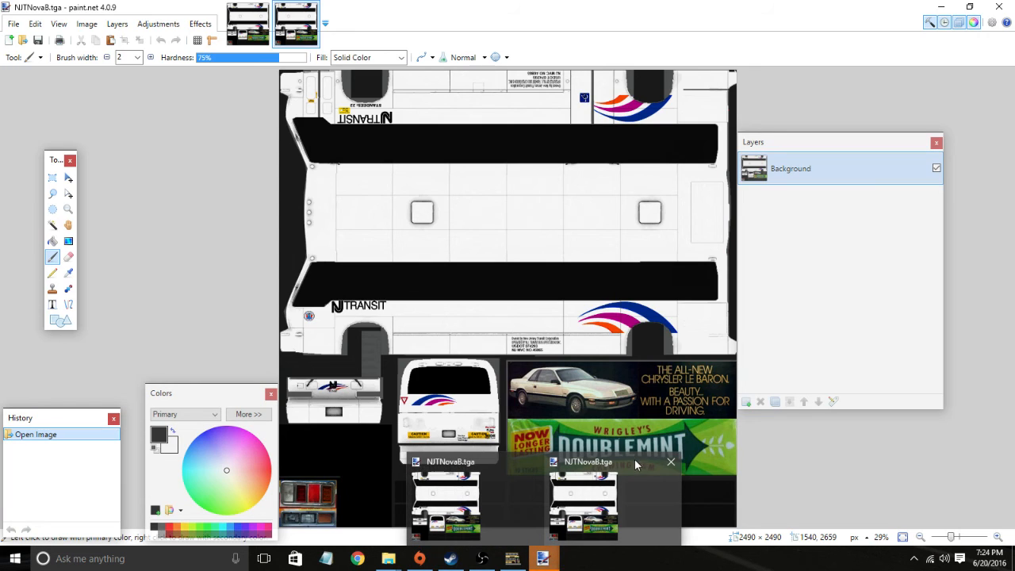
{"action": "left_click", "coordinate": [672, 463]}
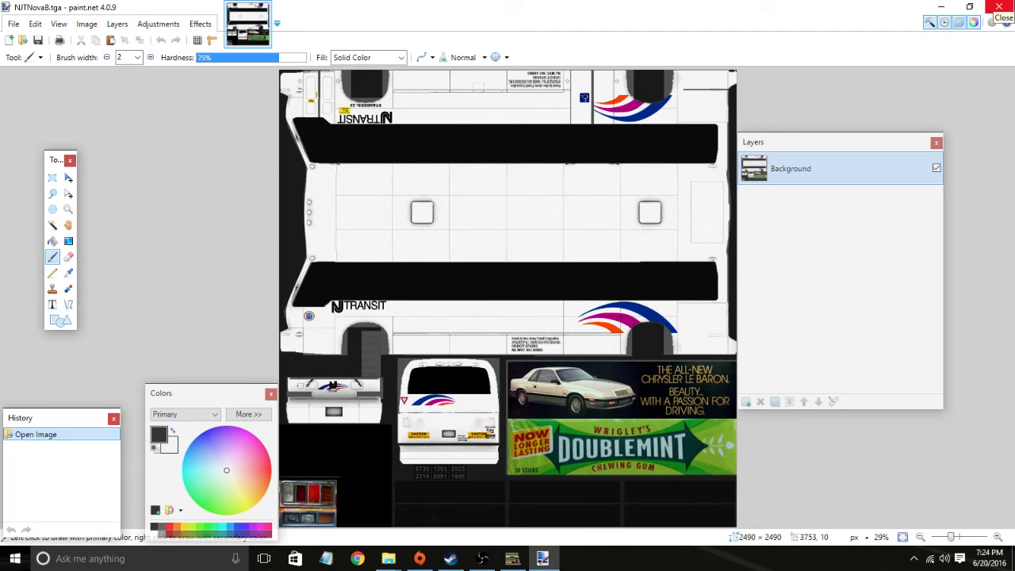
{"action": "left_click", "coordinate": [999, 7]}
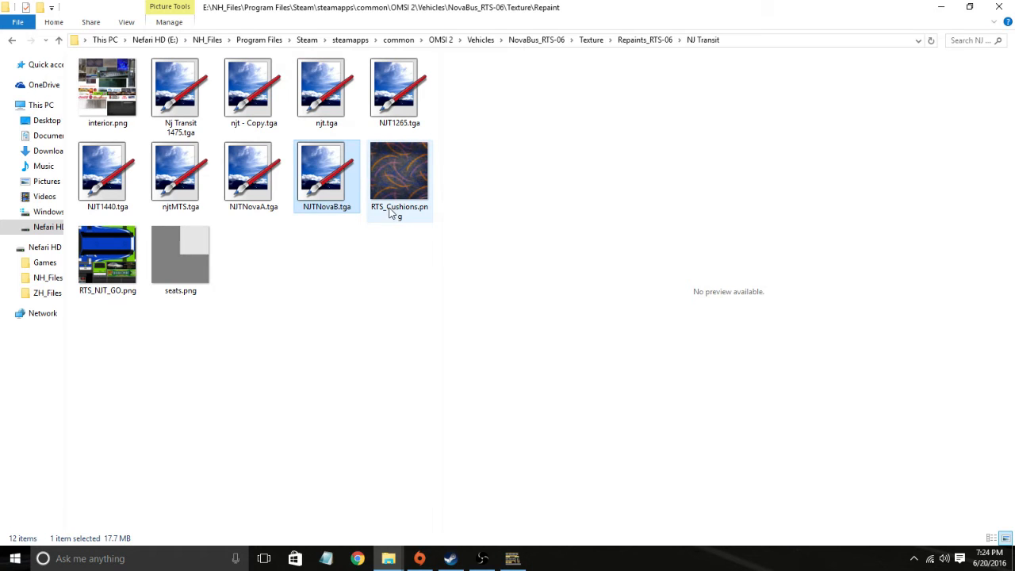
Step: Preview the seat textures RTS_Cushions.png and seats.png in the NJ Transit folder
{"action": "left_click", "coordinate": [389, 213]}
{"action": "left_click", "coordinate": [184, 273]}
{"action": "left_click", "coordinate": [389, 203]}
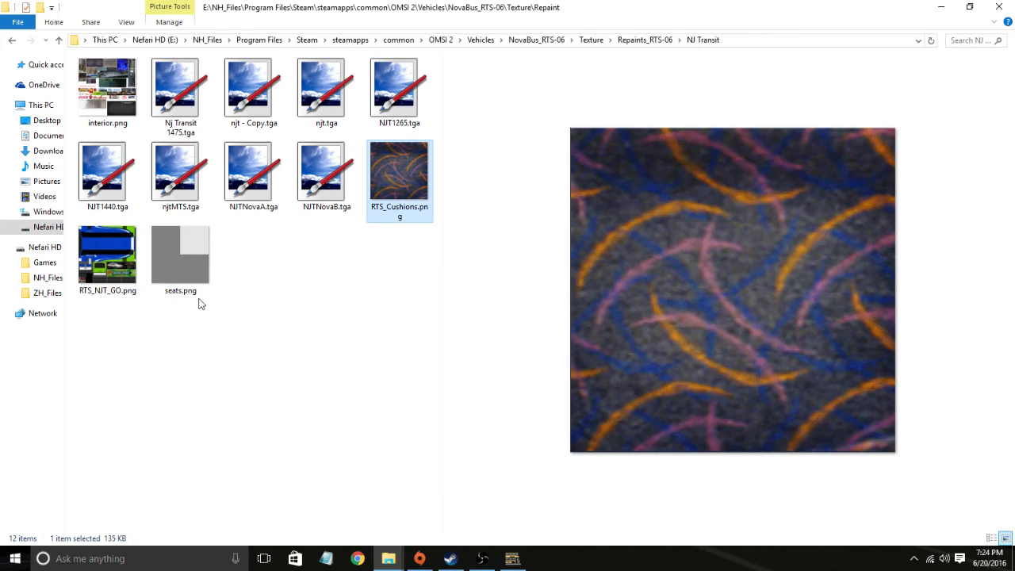
{"action": "left_click", "coordinate": [181, 255]}
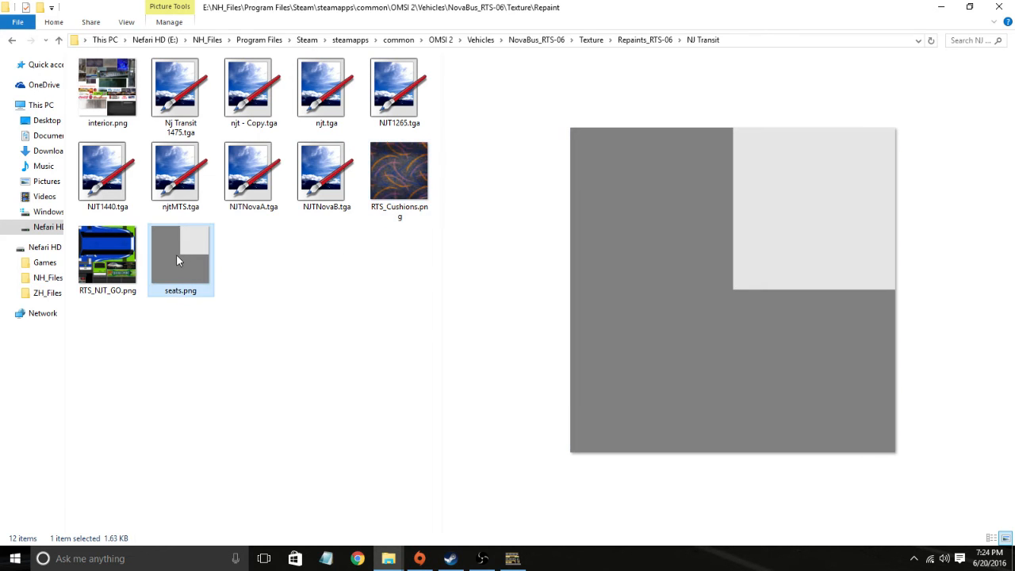
Step: Preview RTS_Airport_01.png, RTS_CTT_01.png and RTS_CTT_03.png in Repaints_RTS-06, and return to the Vehicles folder
{"action": "left_click", "coordinate": [642, 40]}
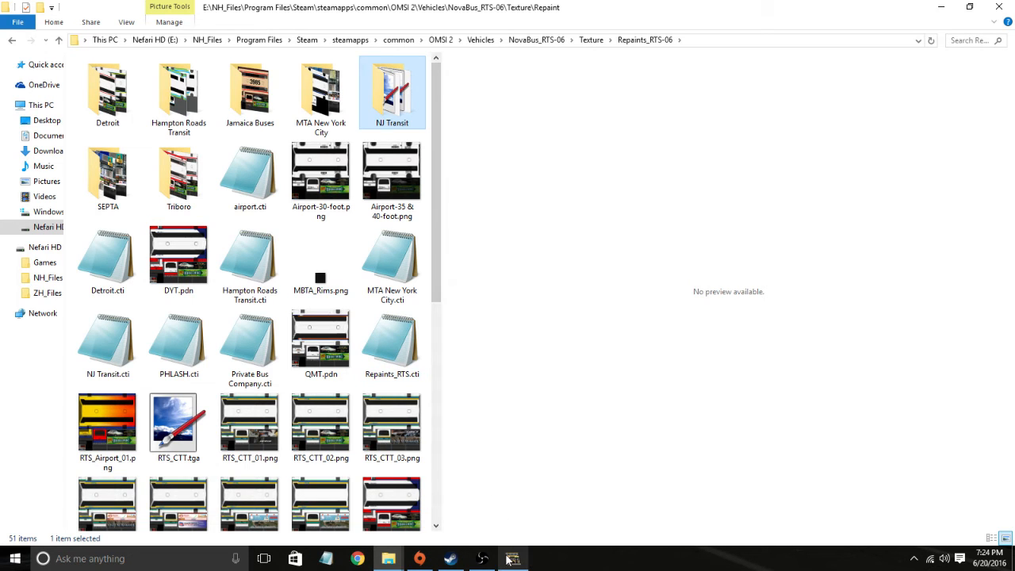
{"action": "left_click", "coordinate": [133, 431]}
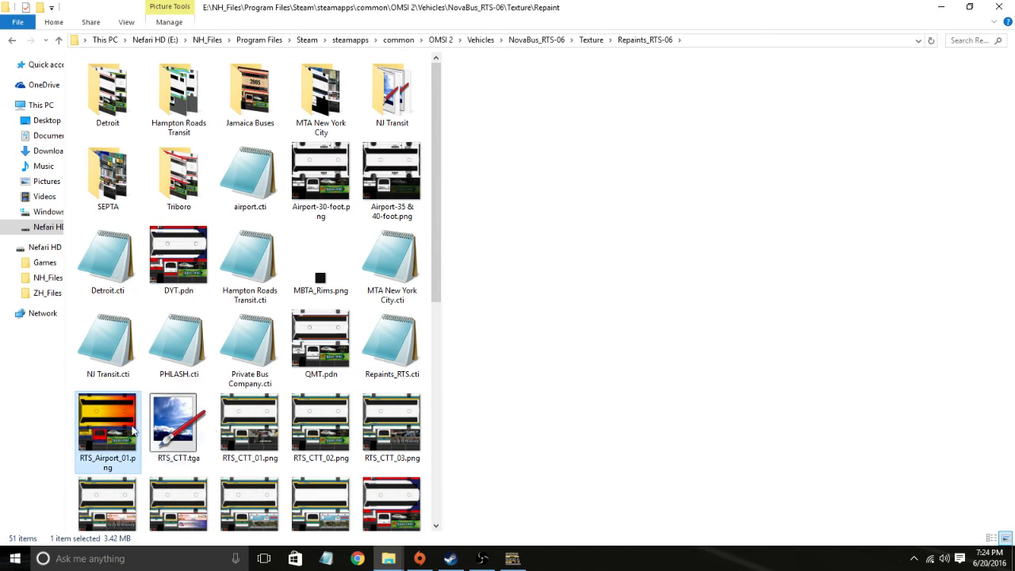
{"action": "left_click", "coordinate": [251, 428]}
{"action": "left_click", "coordinate": [367, 448]}
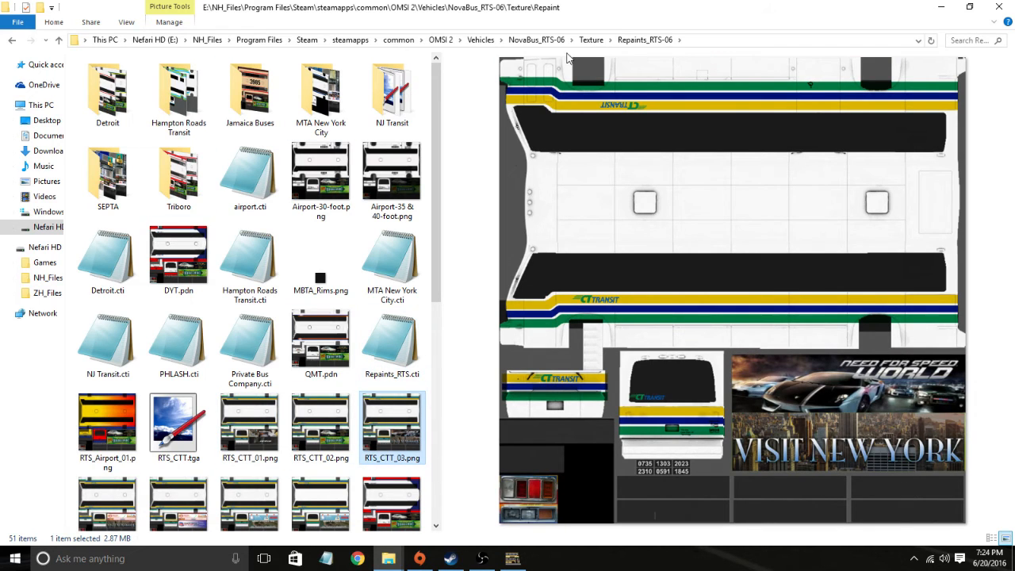
{"action": "left_click", "coordinate": [479, 42]}
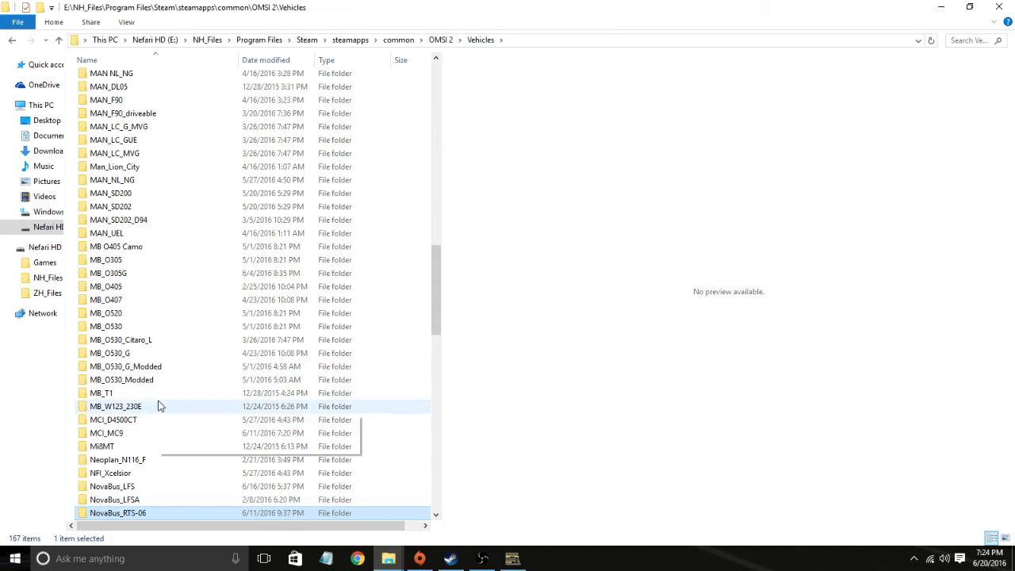
{"action": "scroll", "coordinate": [248, 186], "scroll_direction": "up", "scroll_amount": 4}
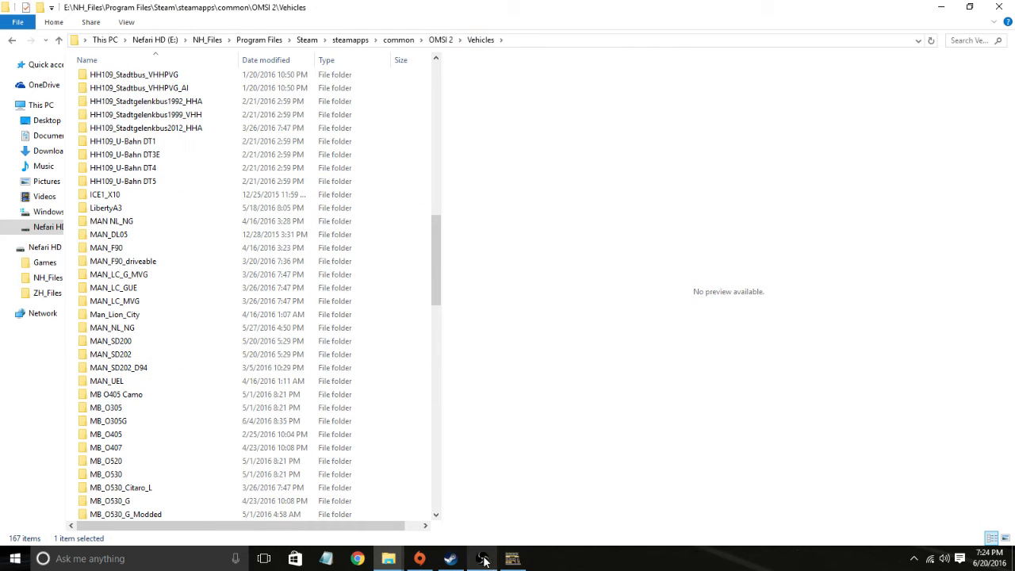
Step: Close the RepaintTool window and the Origin login window
{"action": "mouse_move", "coordinate": [449, 558]}
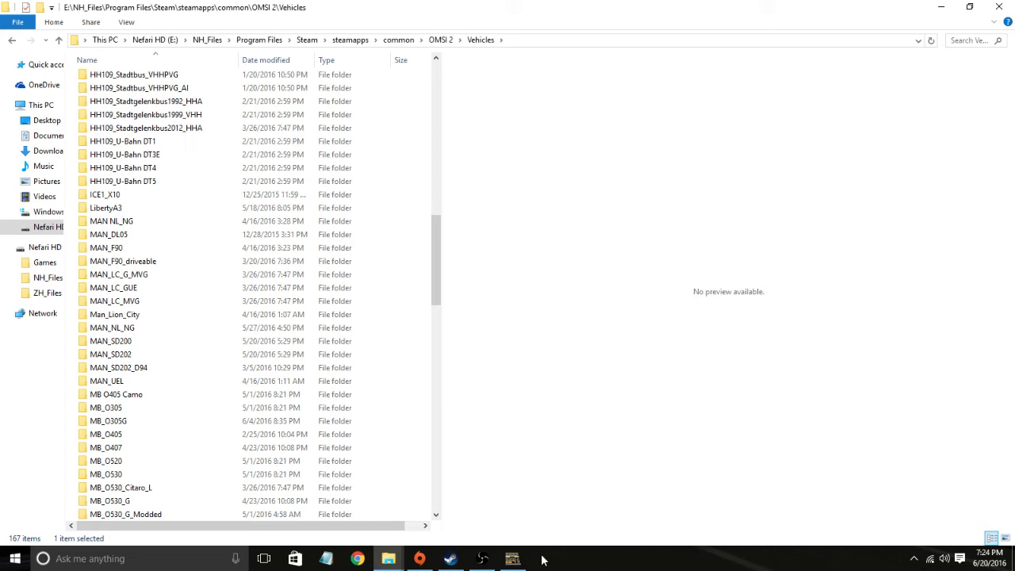
{"action": "left_click", "coordinate": [546, 465]}
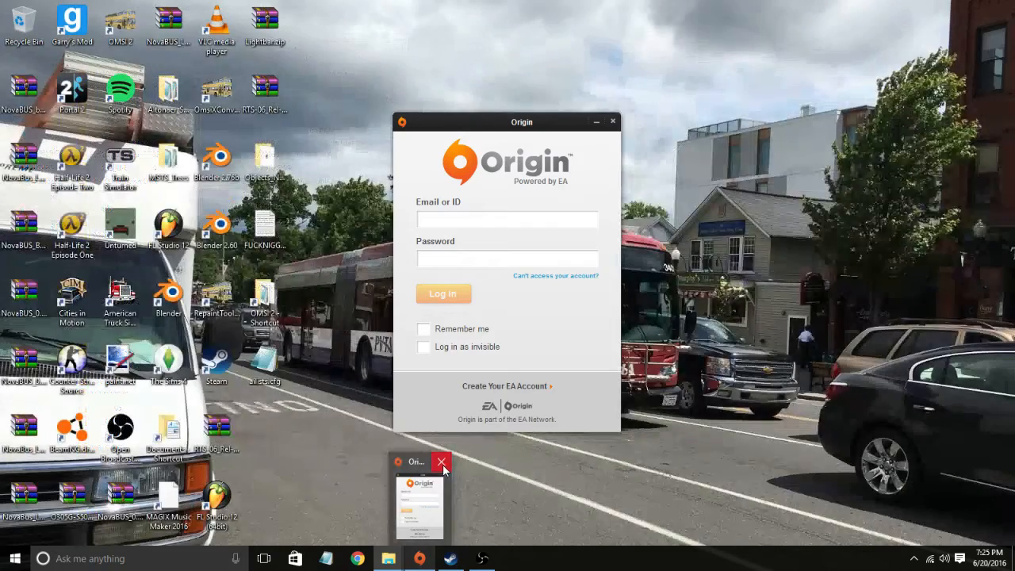
{"action": "left_click", "coordinate": [443, 470]}
Step: Switch to the DBC_Chicago_Citybus Texture folder and preview the reflection textures envmap.bmp and envmap_unscharf.bmp
{"action": "mouse_move", "coordinate": [389, 558]}
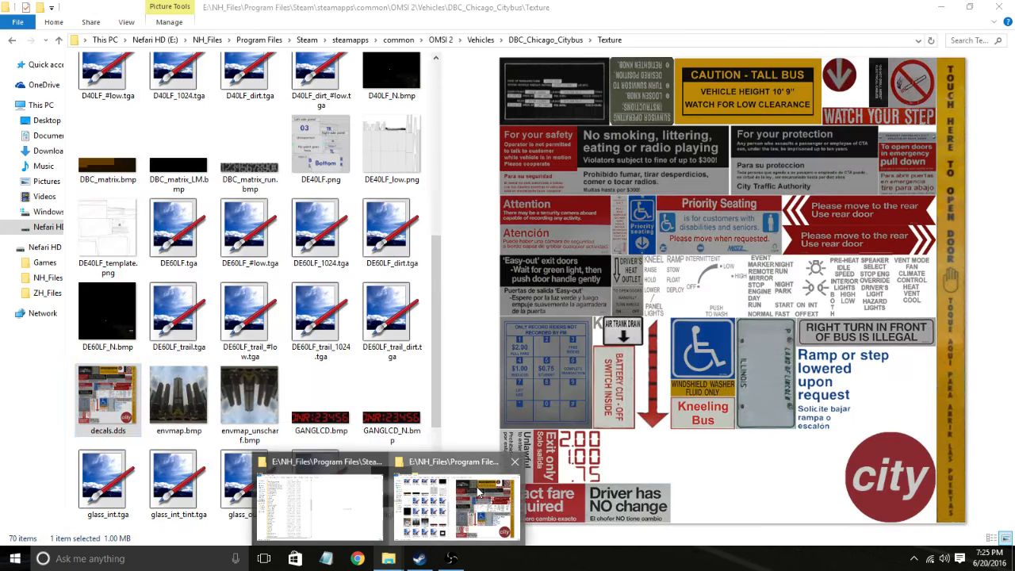
{"action": "left_click", "coordinate": [478, 493]}
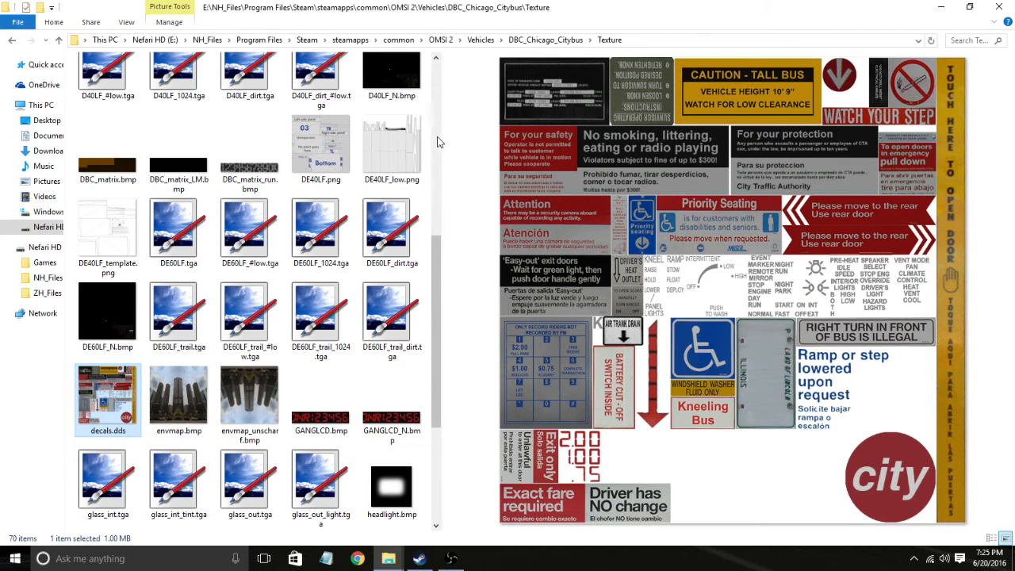
{"action": "scroll", "coordinate": [442, 143], "scroll_direction": "down", "scroll_amount": 3}
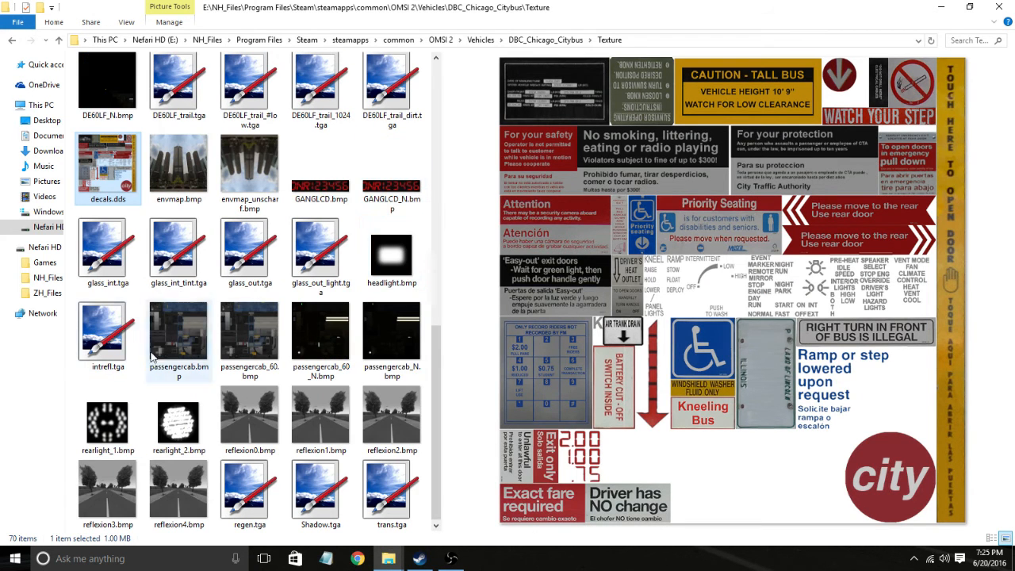
{"action": "left_click", "coordinate": [177, 182]}
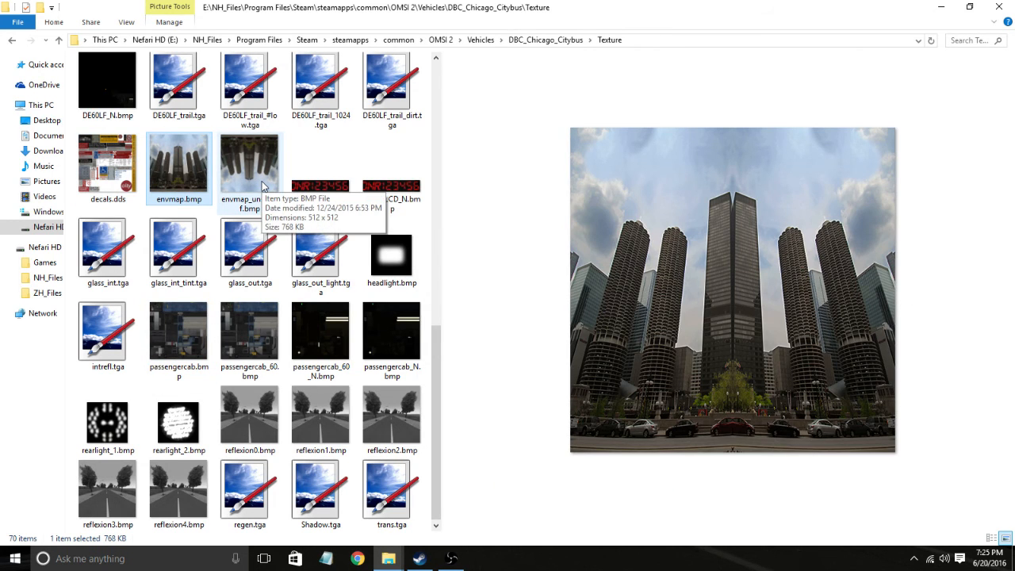
{"action": "left_click", "coordinate": [263, 183]}
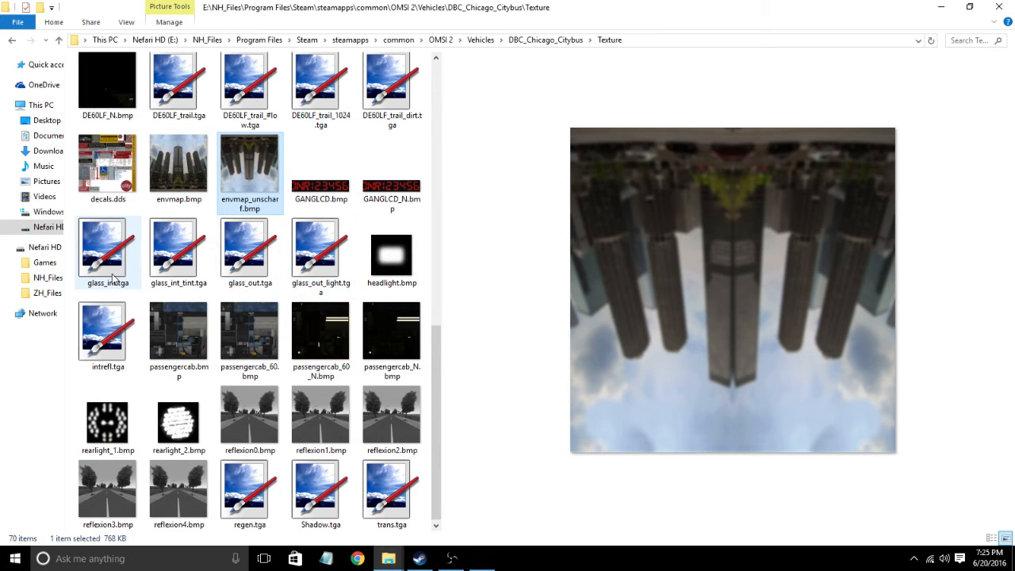
Step: Find the cockpit textures and compare the previews of cockpit_DM.bmp and the night version cockpit_N.bmp
{"action": "scroll", "coordinate": [113, 277], "scroll_direction": "up", "scroll_amount": 5}
{"action": "left_click", "coordinate": [181, 155]}
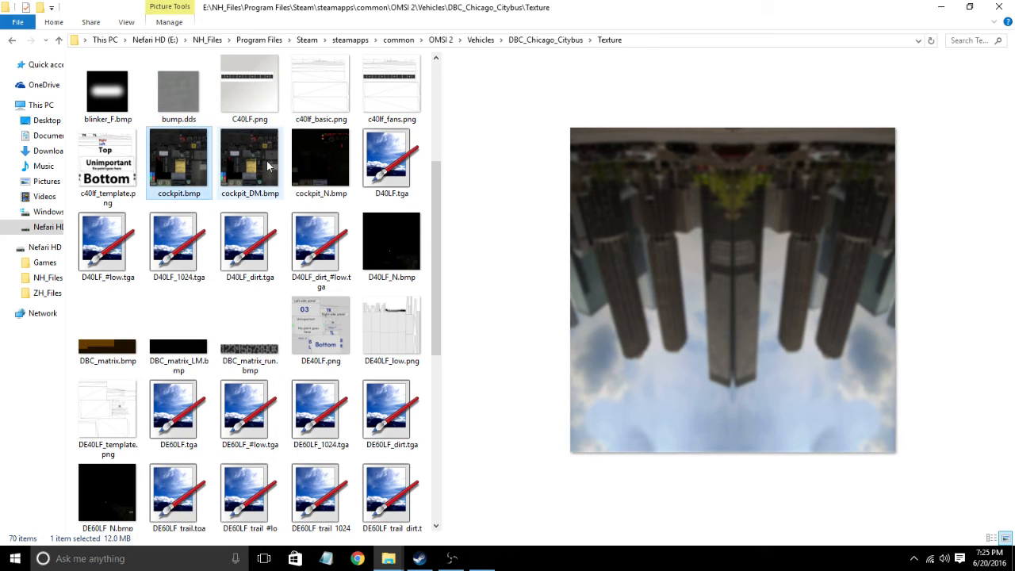
{"action": "left_click", "coordinate": [311, 180]}
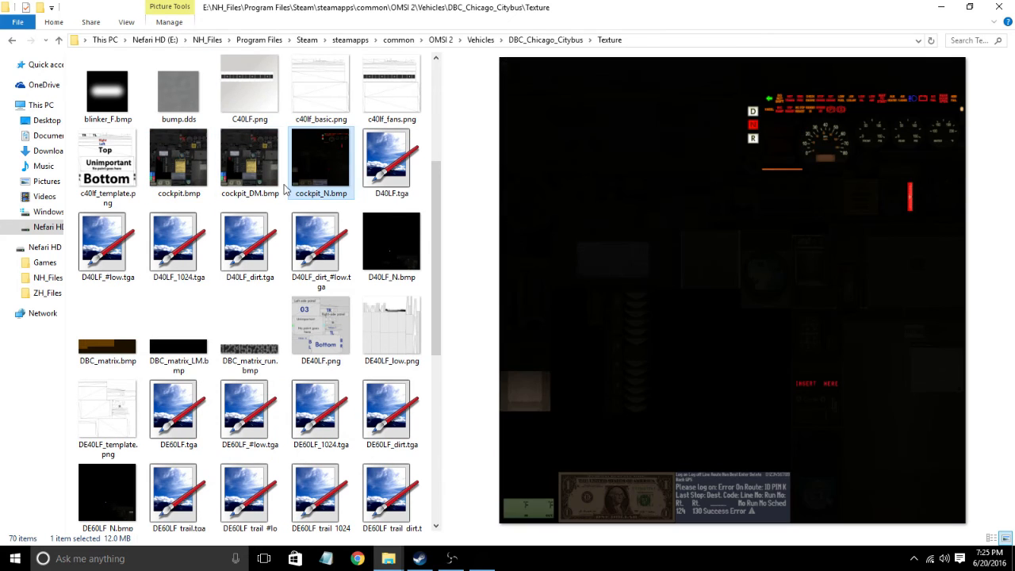
{"action": "left_click", "coordinate": [278, 182]}
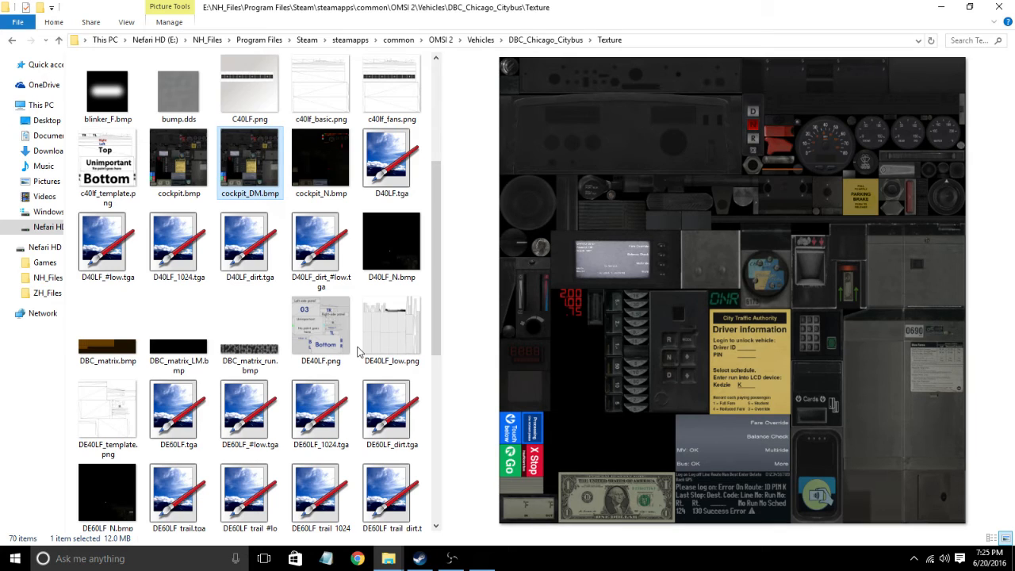
{"action": "left_click", "coordinate": [308, 163]}
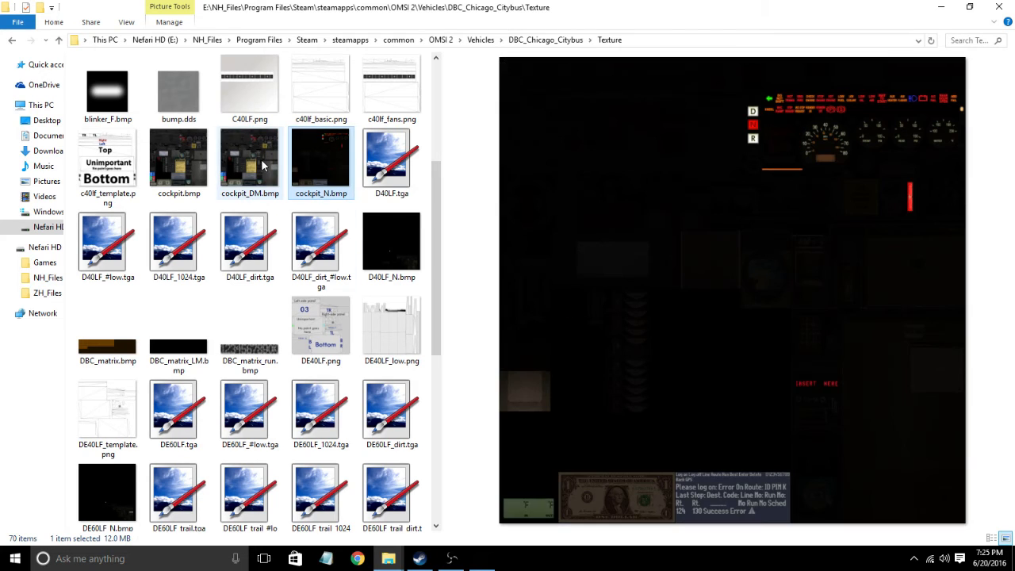
{"action": "left_click", "coordinate": [274, 164]}
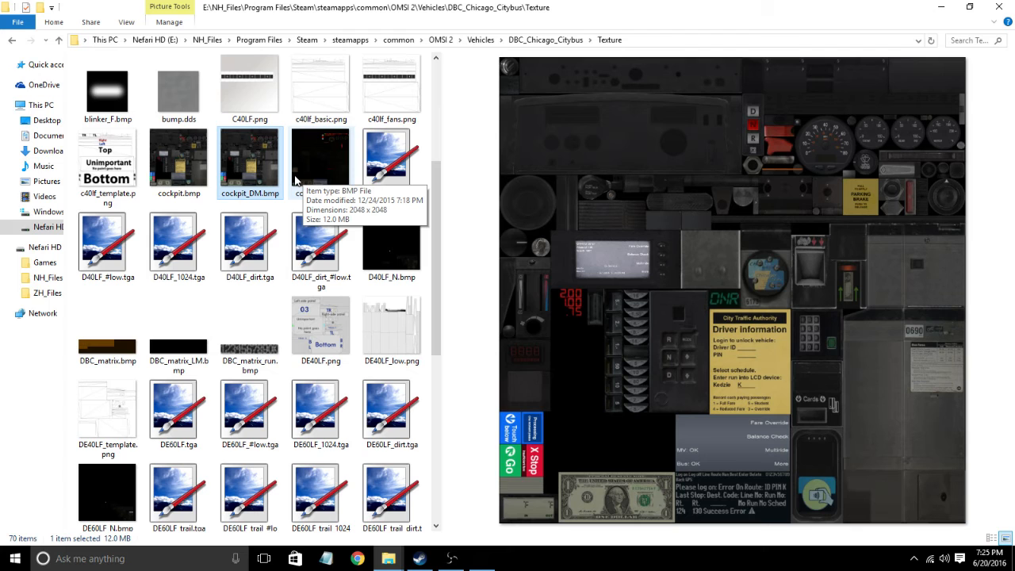
{"action": "left_click", "coordinate": [302, 171]}
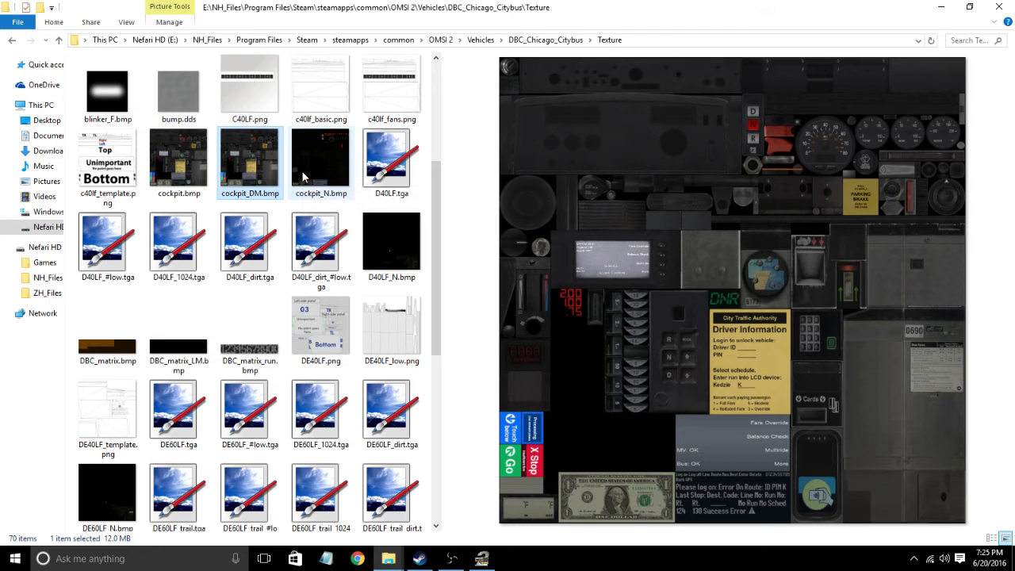
{"action": "left_click", "coordinate": [266, 173]}
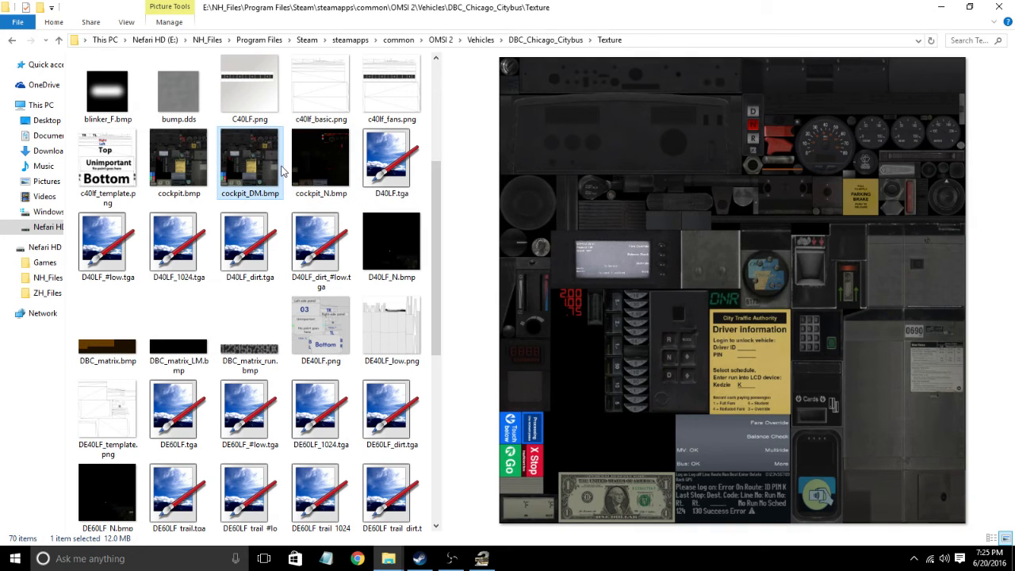
{"action": "left_click", "coordinate": [299, 170]}
{"action": "left_click", "coordinate": [266, 170]}
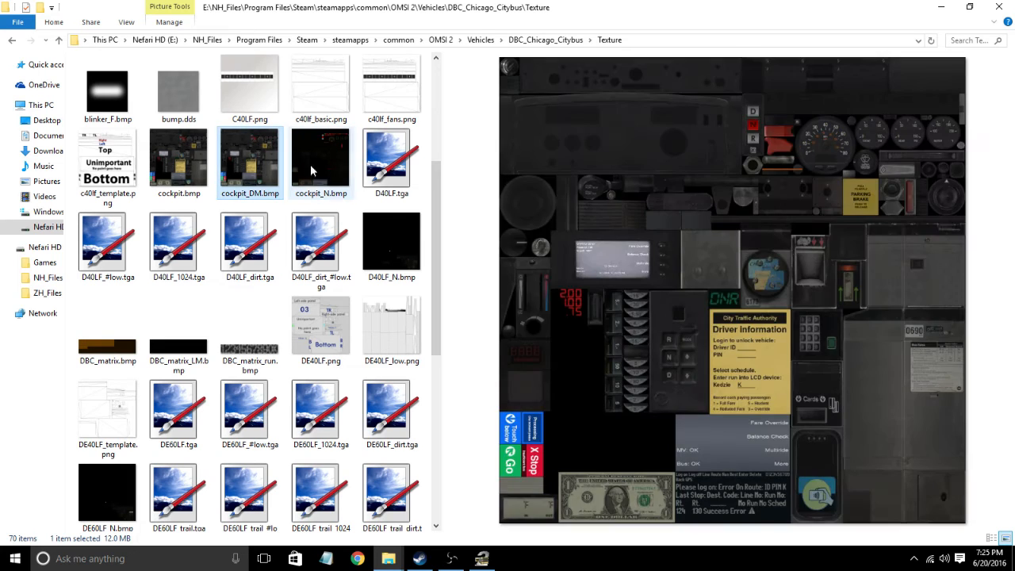
Step: Switch back and forth between the cockpit_N.bmp and cockpit_DM.bmp previews to examine the dashboard's night lighting
{"action": "left_click", "coordinate": [309, 166]}
{"action": "left_click", "coordinate": [281, 174]}
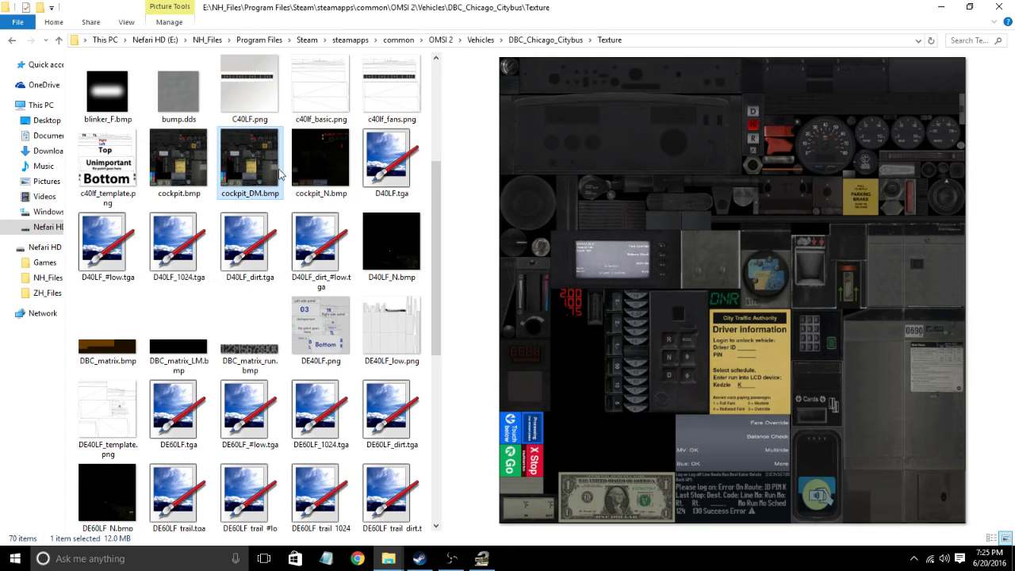
{"action": "left_click", "coordinate": [323, 173]}
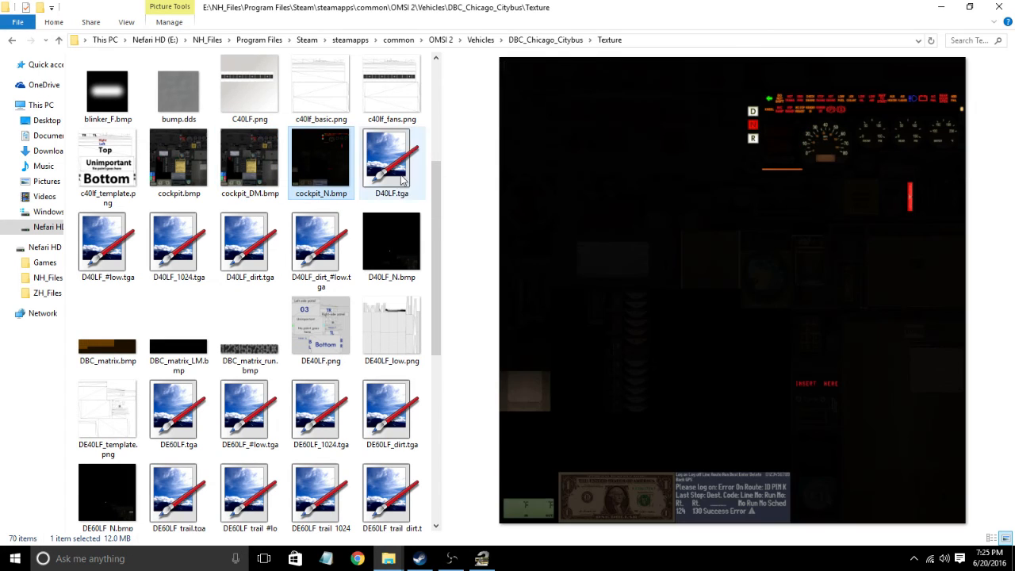
{"action": "left_click", "coordinate": [276, 182]}
{"action": "left_click", "coordinate": [294, 181]}
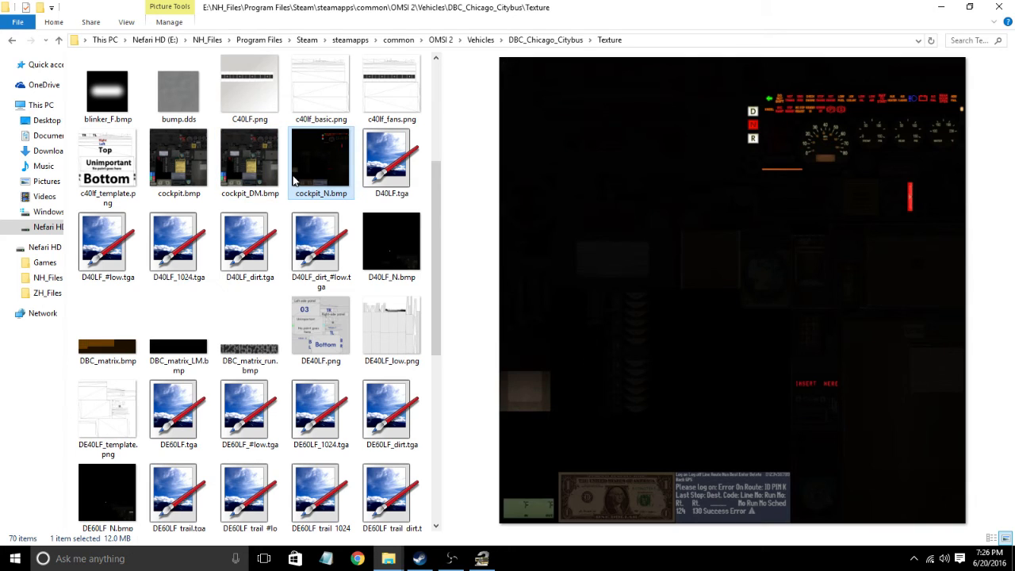
{"action": "left_click", "coordinate": [222, 175]}
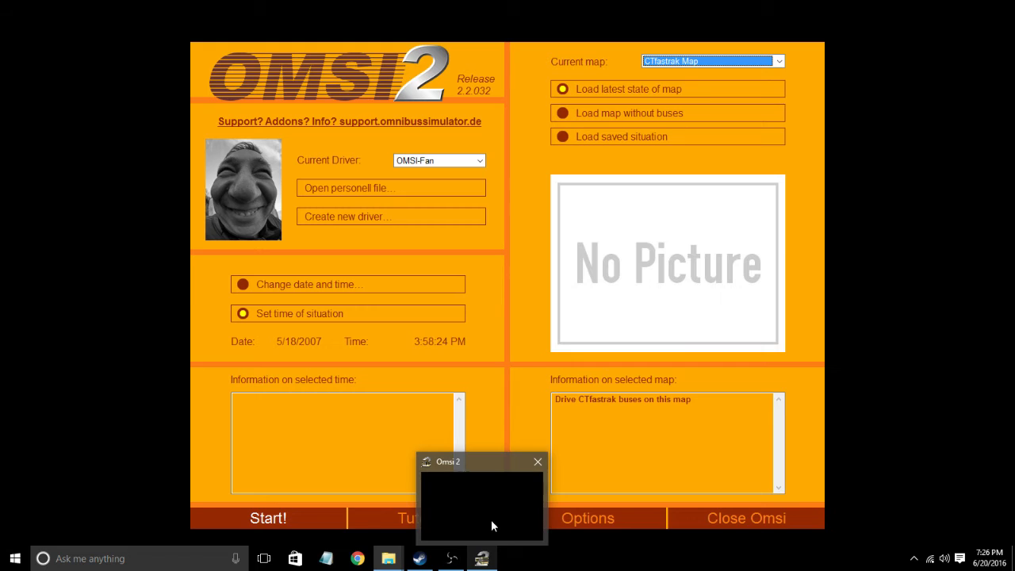
Step: Switch to the OMSI 2 start screen and choose the Grundorf map, loaded without buses
{"action": "left_click", "coordinate": [492, 525]}
{"action": "left_click", "coordinate": [710, 61]}
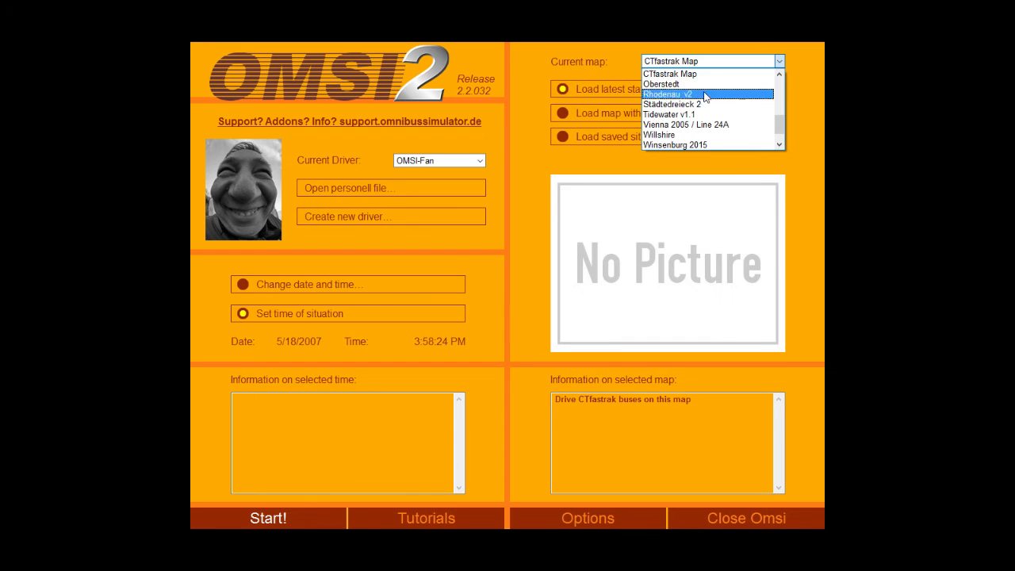
{"action": "scroll", "coordinate": [698, 111], "scroll_direction": "up", "scroll_amount": 3}
{"action": "left_click", "coordinate": [685, 84]}
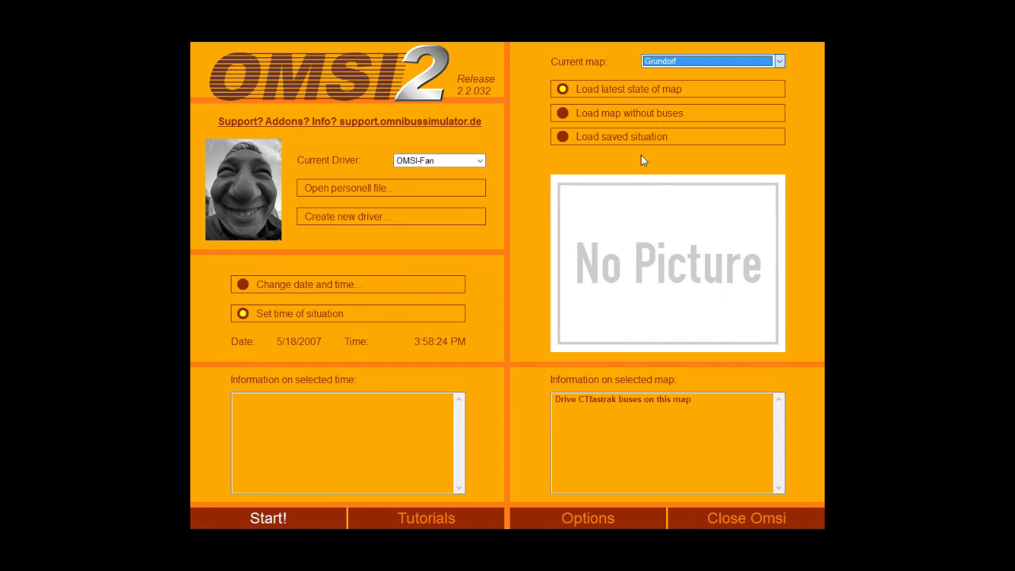
{"action": "left_click", "coordinate": [625, 111]}
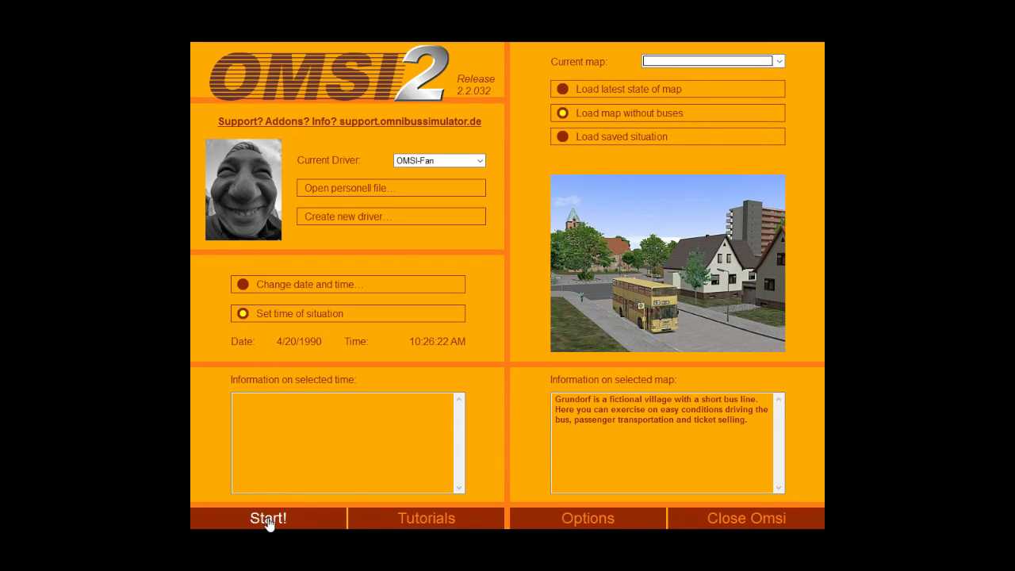
{"action": "left_click", "coordinate": [268, 519]}
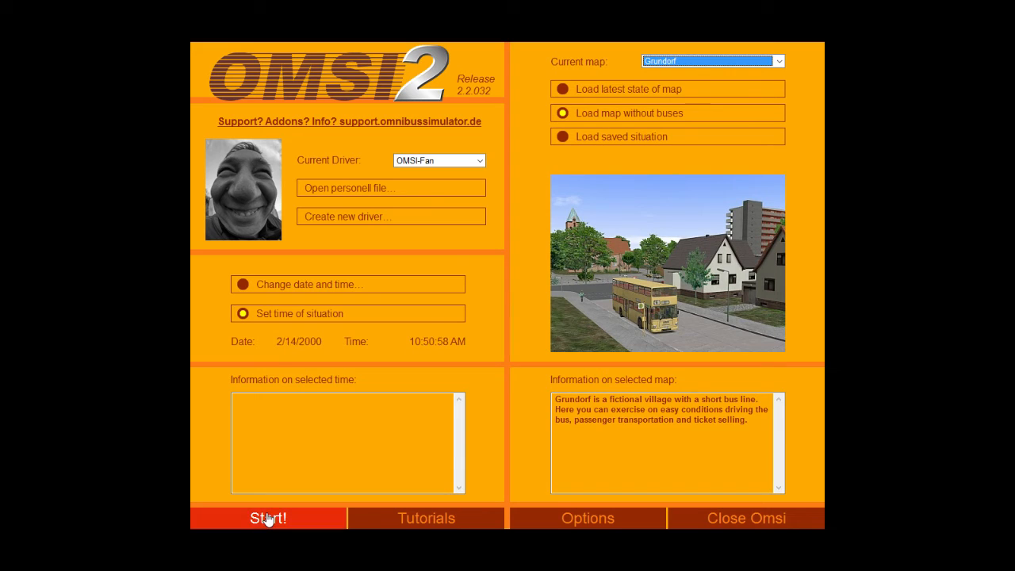
Step: Set the simulation date to 14 August 2000
{"action": "left_click", "coordinate": [320, 285]}
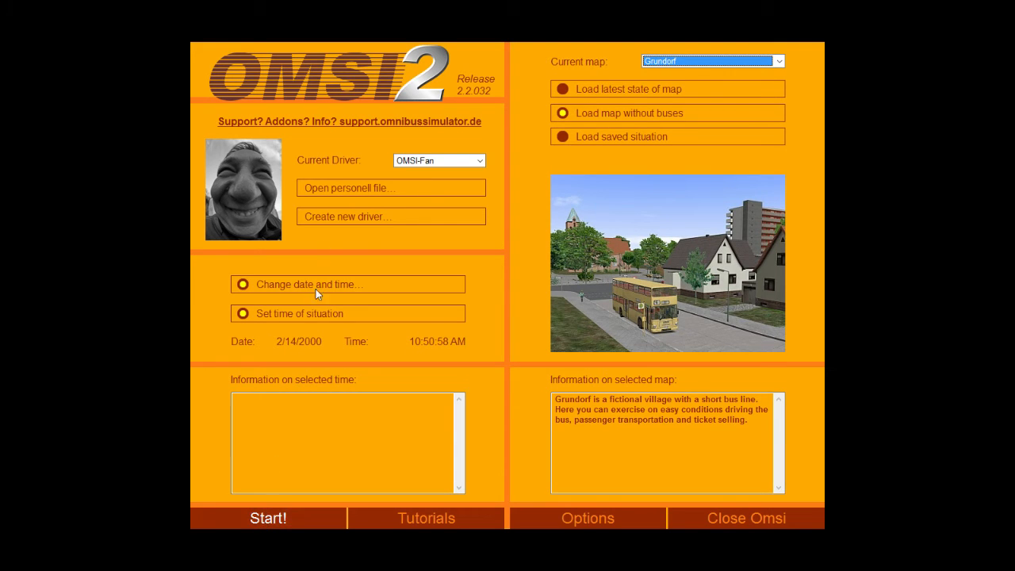
{"action": "scroll", "coordinate": [471, 272], "scroll_direction": "up", "scroll_amount": 6}
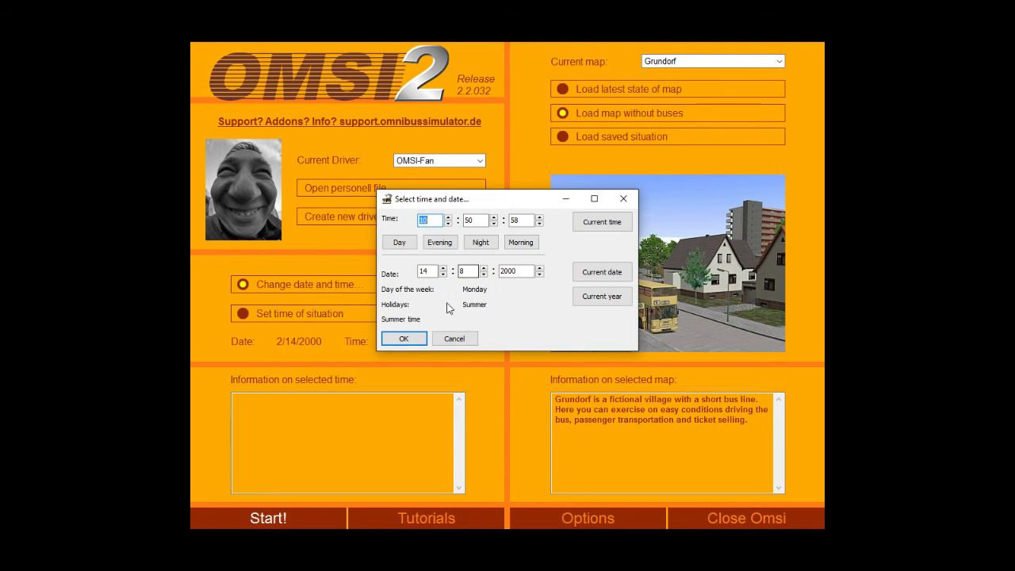
{"action": "left_click", "coordinate": [407, 336]}
Step: Start the simulation and accept an entry point on the Grundorf map
{"action": "left_click", "coordinate": [224, 525]}
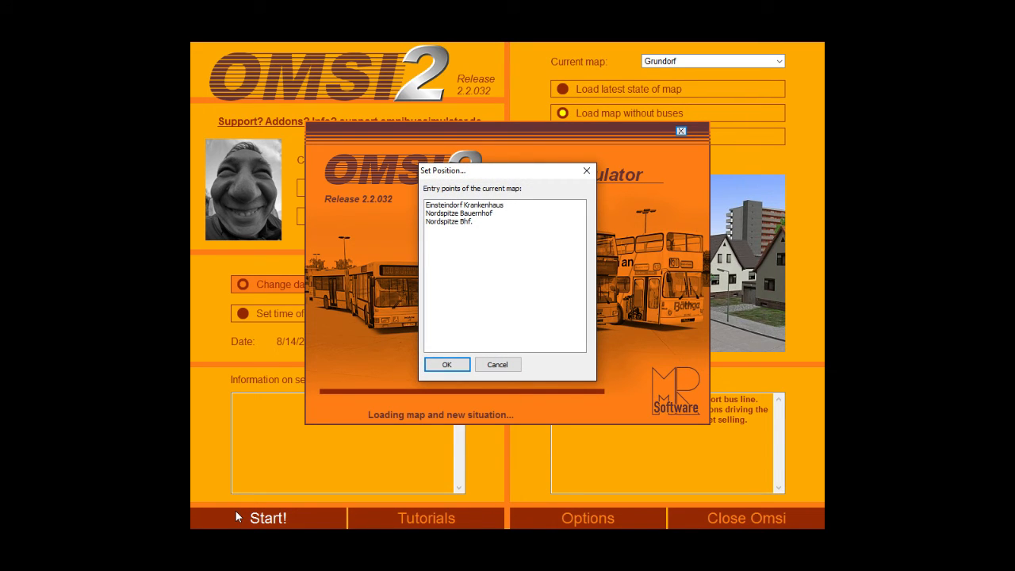
{"action": "key", "text": "Down"}
{"action": "key", "text": "Return"}
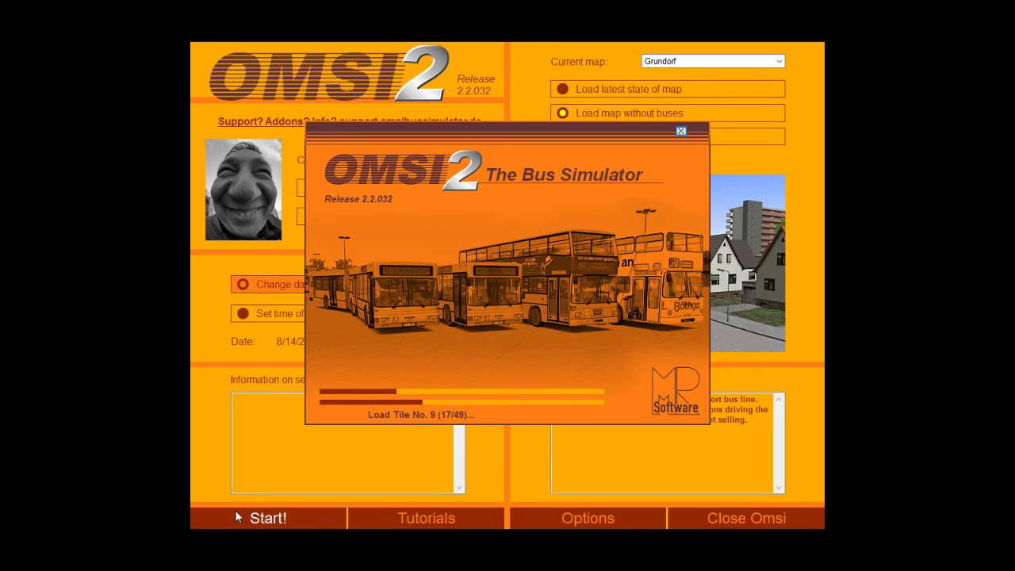
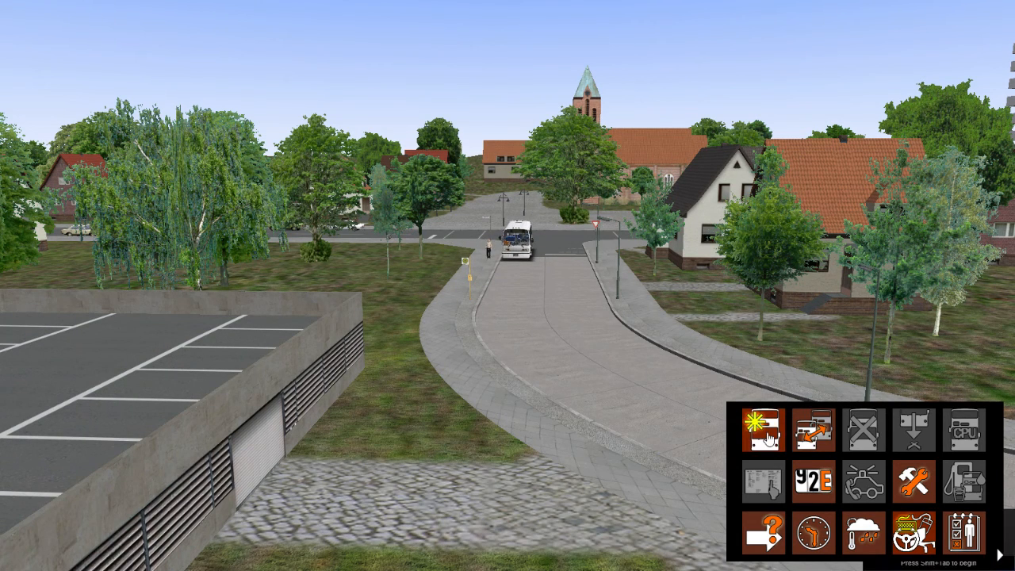
Step: Begin adding a vehicle with manufacturer New Flyer and type D40LF: Cummins ISL9- Allison B-400R6
{"action": "left_click", "coordinate": [766, 436]}
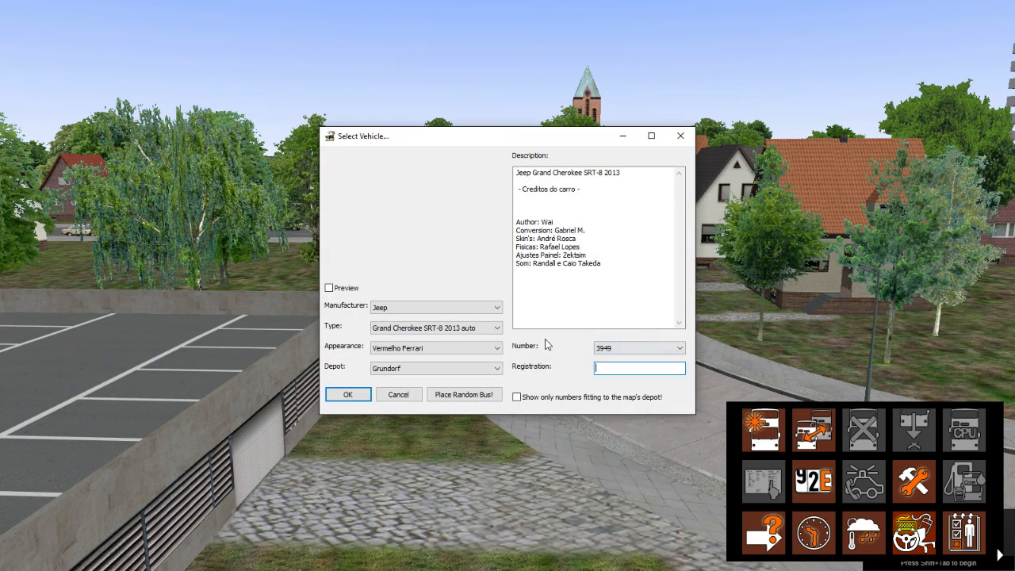
{"action": "left_click", "coordinate": [468, 308]}
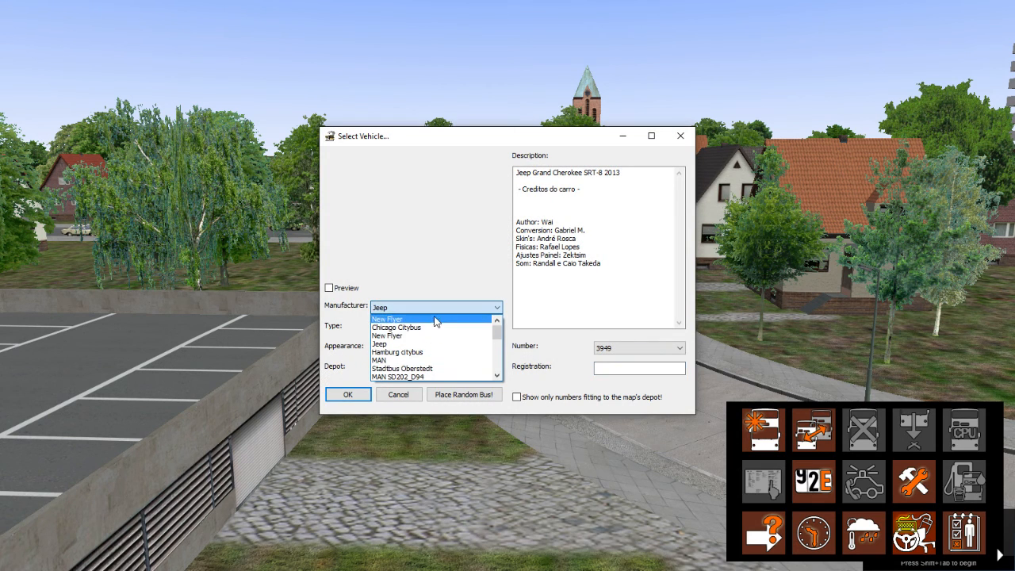
{"action": "left_click", "coordinate": [434, 320]}
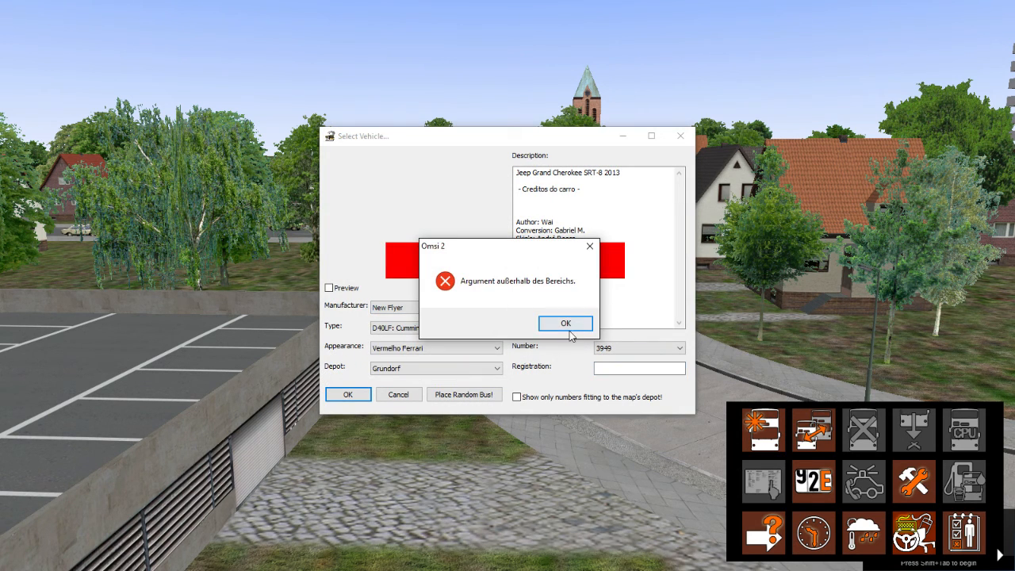
{"action": "left_click", "coordinate": [564, 322]}
{"action": "left_click", "coordinate": [488, 328]}
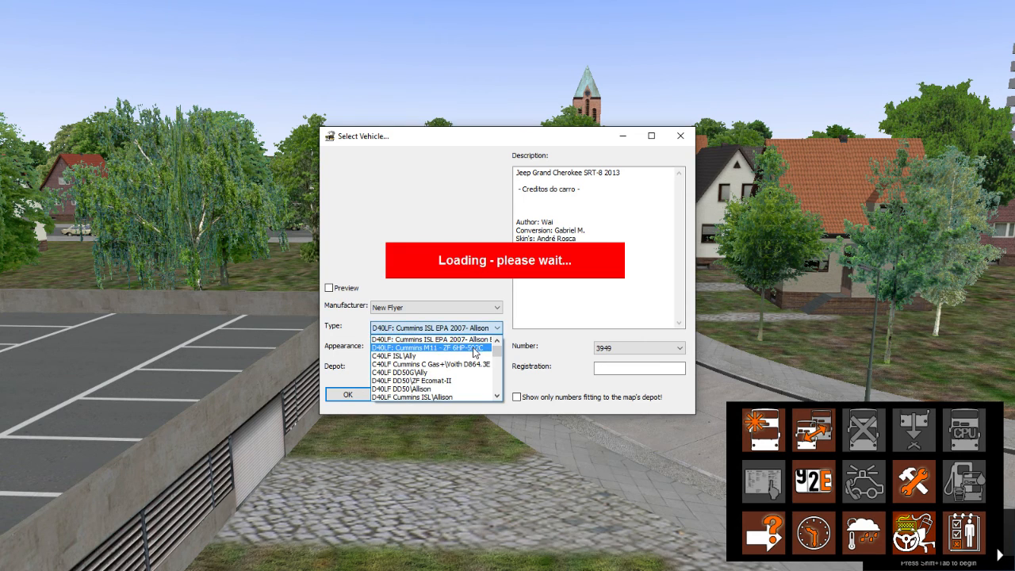
{"action": "scroll", "coordinate": [464, 369], "scroll_direction": "down", "scroll_amount": 5}
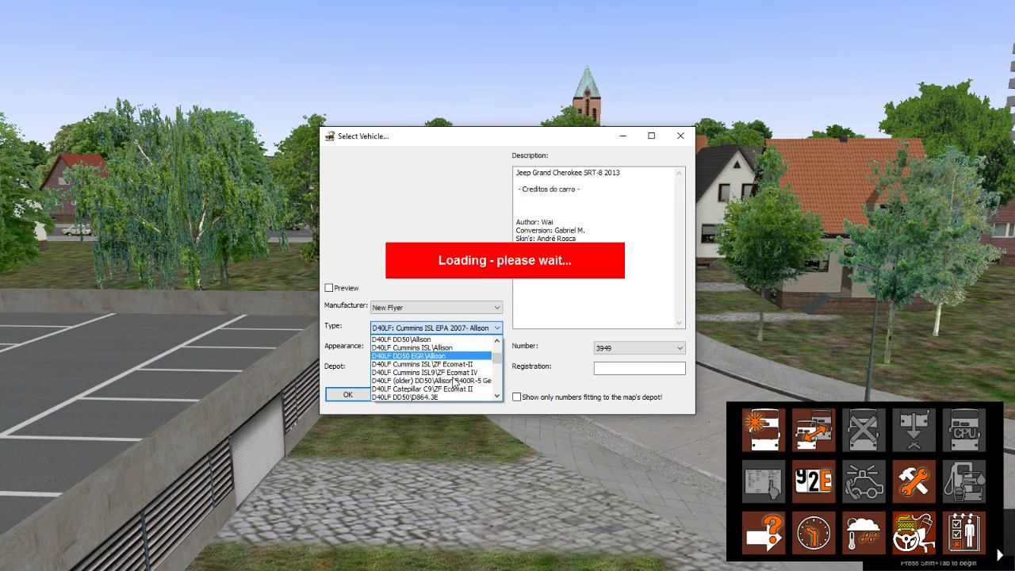
{"action": "scroll", "coordinate": [454, 384], "scroll_direction": "down", "scroll_amount": 2}
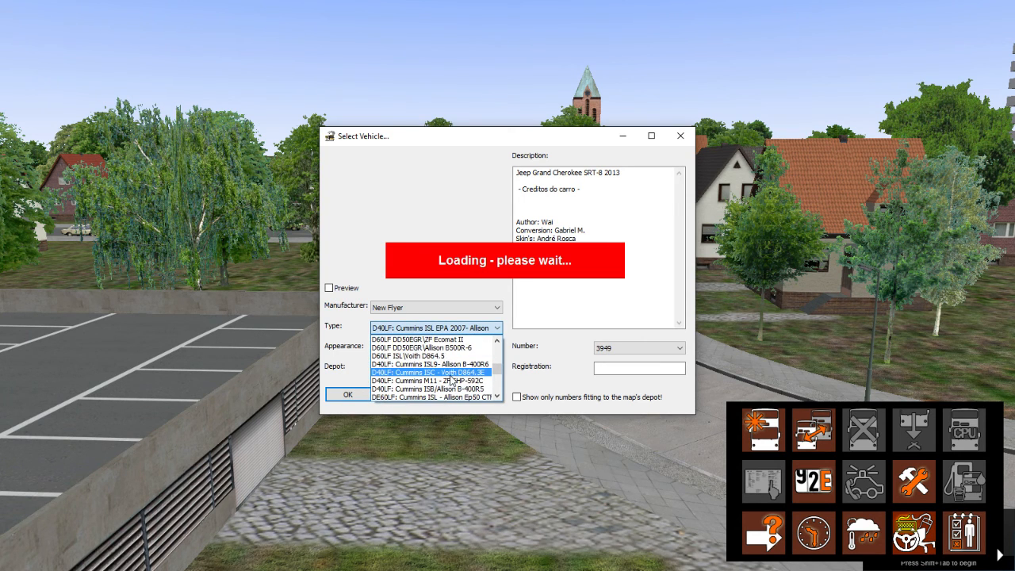
{"action": "left_click", "coordinate": [459, 365]}
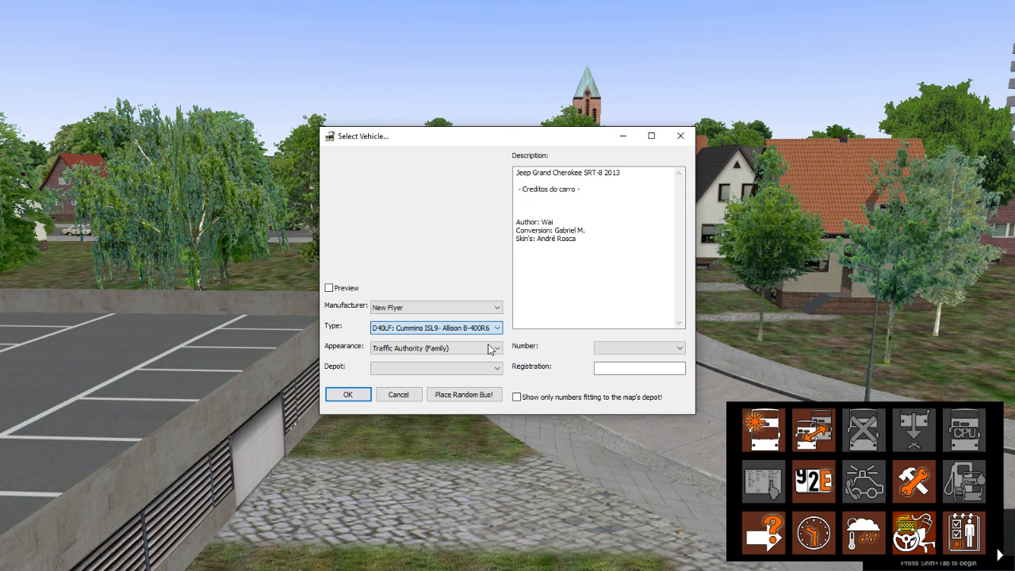
Step: Choose the Test appearance for the D40LF and place the bus on the map
{"action": "left_click", "coordinate": [491, 350]}
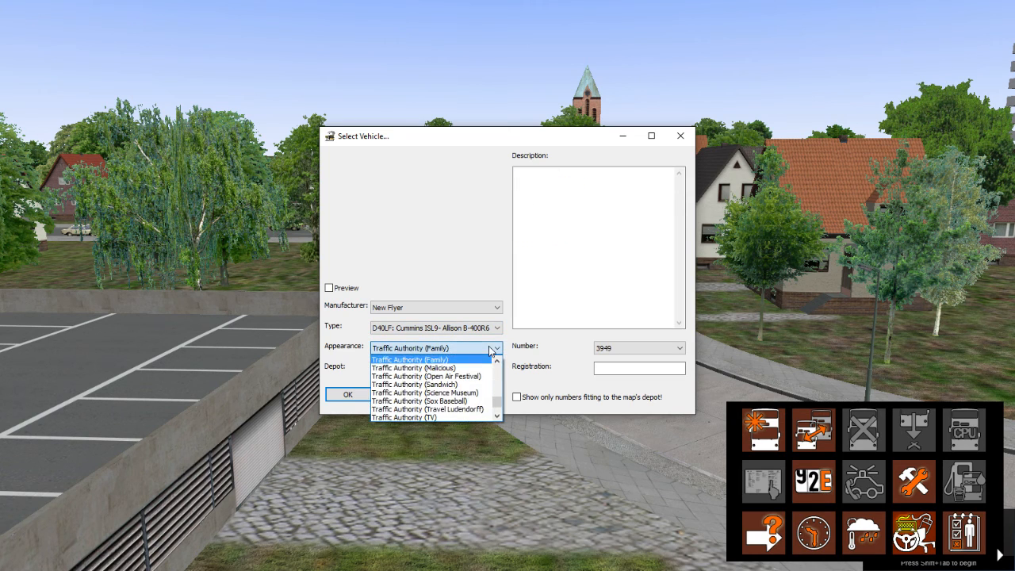
{"action": "scroll", "coordinate": [444, 389], "scroll_direction": "down", "scroll_amount": 4}
{"action": "scroll", "coordinate": [450, 388], "scroll_direction": "up", "scroll_amount": 1}
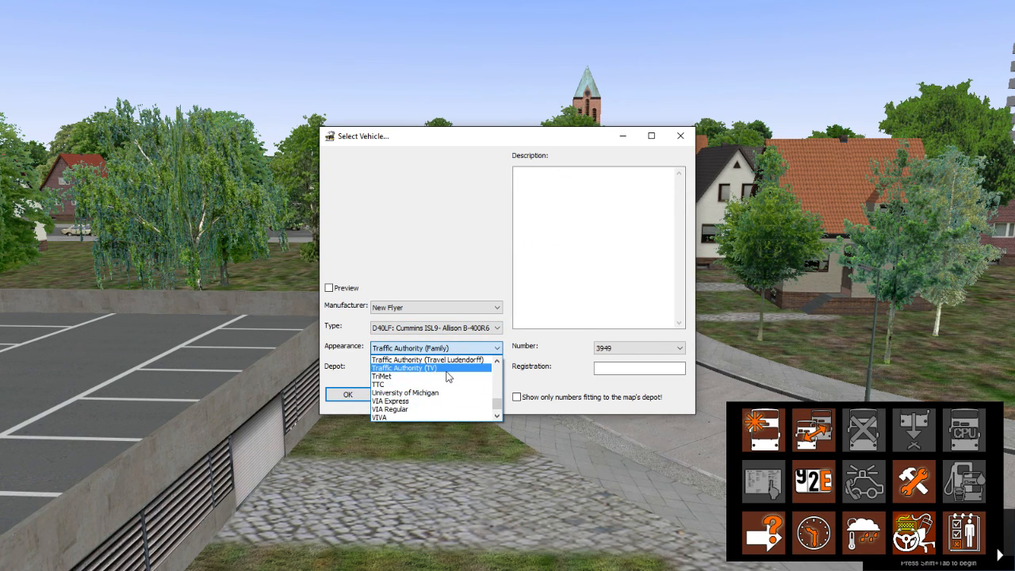
{"action": "scroll", "coordinate": [447, 377], "scroll_direction": "down", "scroll_amount": 2}
{"action": "scroll", "coordinate": [447, 378], "scroll_direction": "up", "scroll_amount": 8}
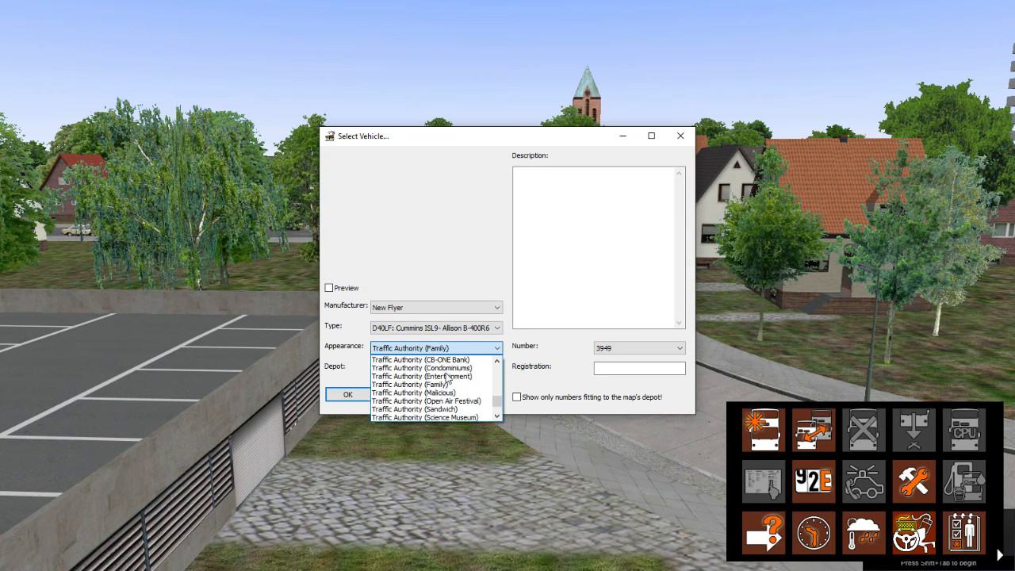
{"action": "left_click", "coordinate": [427, 409]}
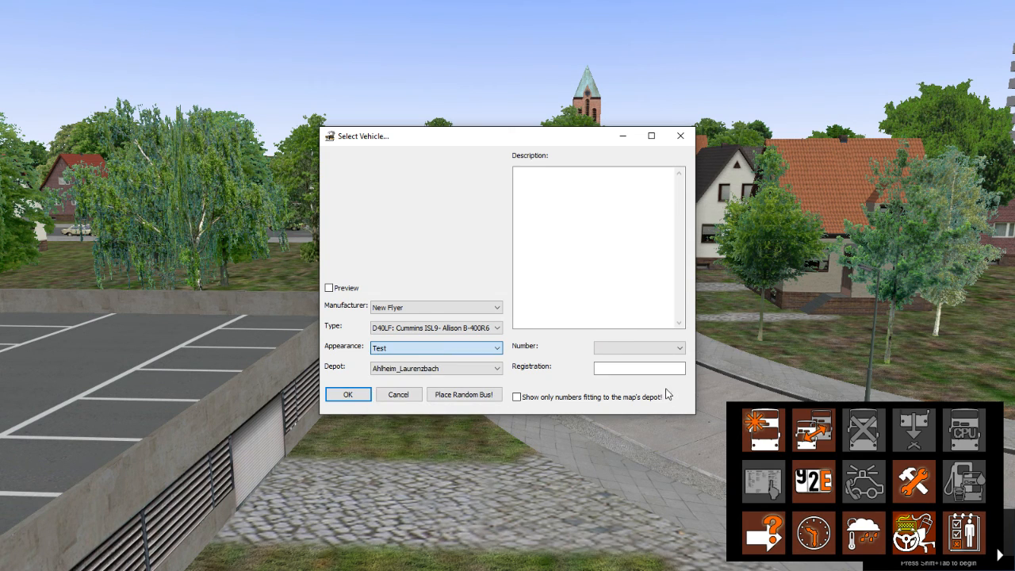
{"action": "left_click", "coordinate": [346, 393]}
{"action": "left_click", "coordinate": [457, 366]}
{"action": "key", "text": "Return"}
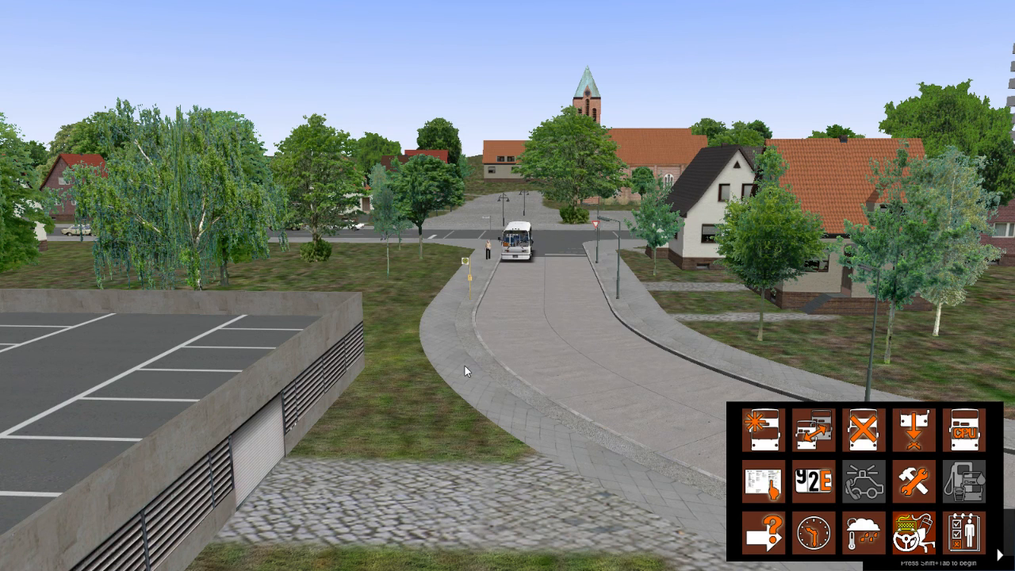
Step: Inspect the Test repaint on the bus's rear, front and both sides from the outside view
{"action": "key", "text": "F3"}
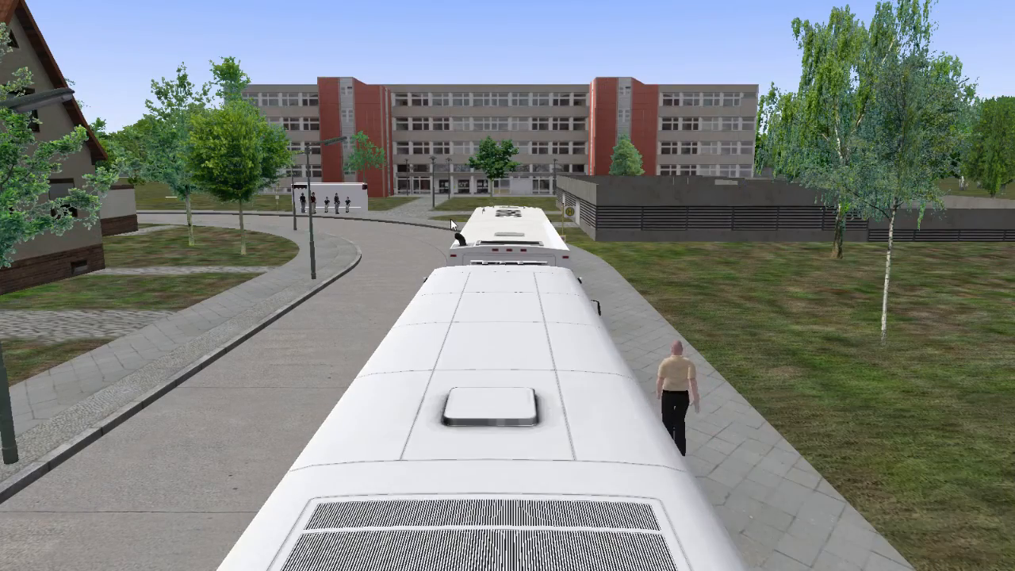
{"action": "left_click_drag", "start_coordinate": [451, 224], "coordinate": [490, 359]}
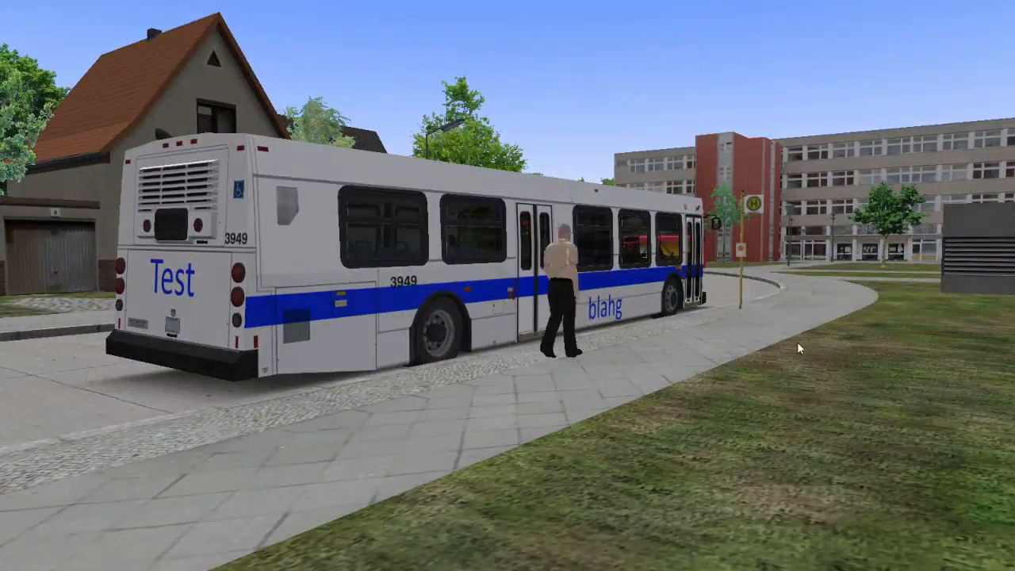
{"action": "left_click_drag", "start_coordinate": [797, 342], "coordinate": [632, 345]}
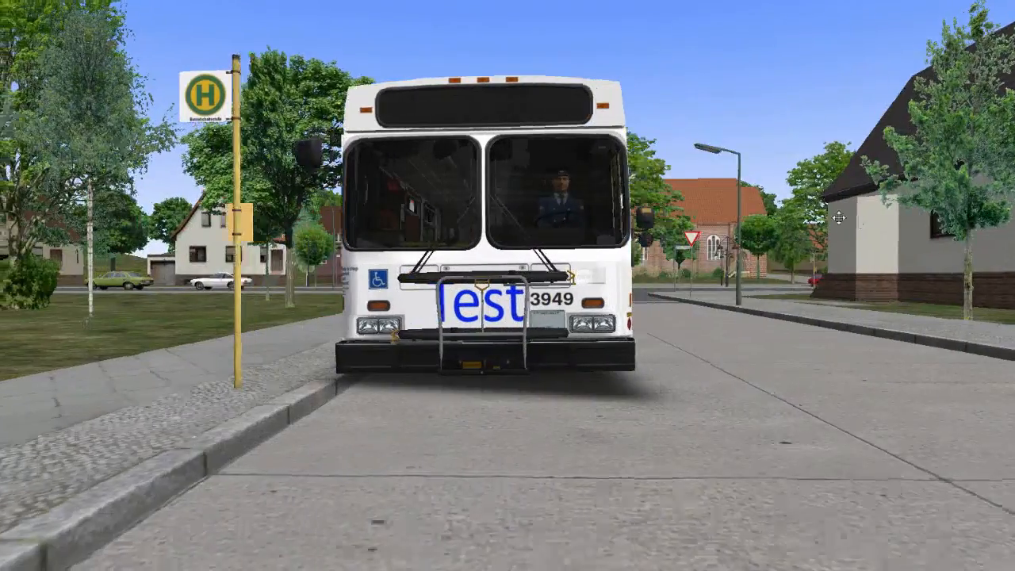
{"action": "left_click_drag", "start_coordinate": [839, 217], "coordinate": [766, 444]}
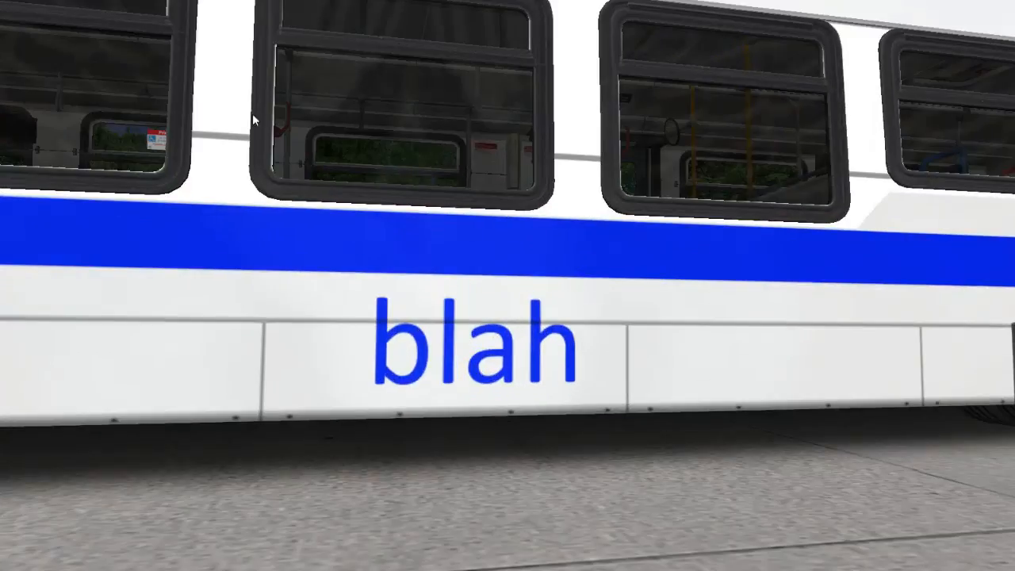
{"action": "left_click_drag", "start_coordinate": [475, 164], "coordinate": [686, 254]}
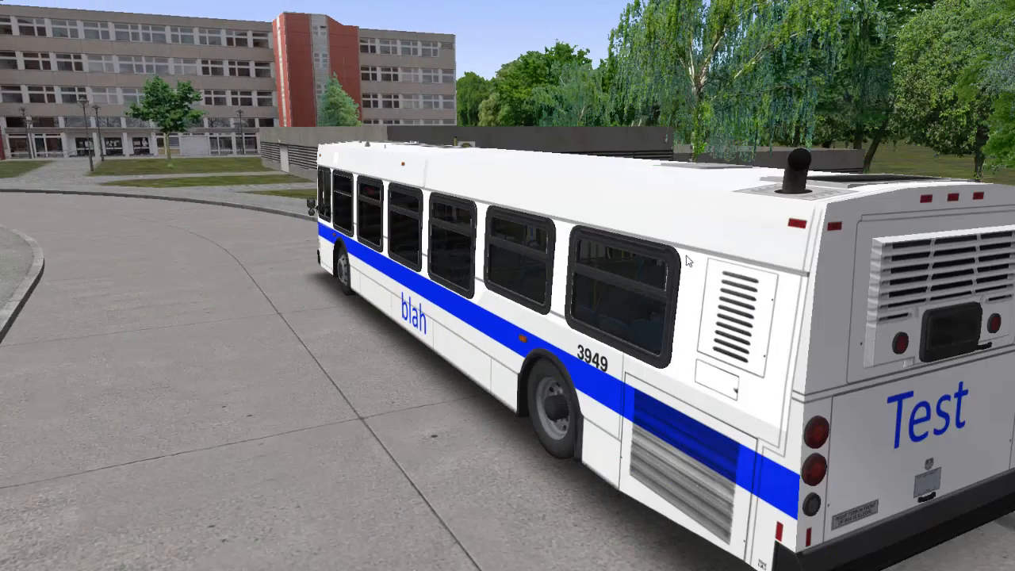
Step: Look around the driver's cab, windscreen and interior mirrors from the driver's view
{"action": "left_click_drag", "start_coordinate": [705, 339], "coordinate": [693, 328]}
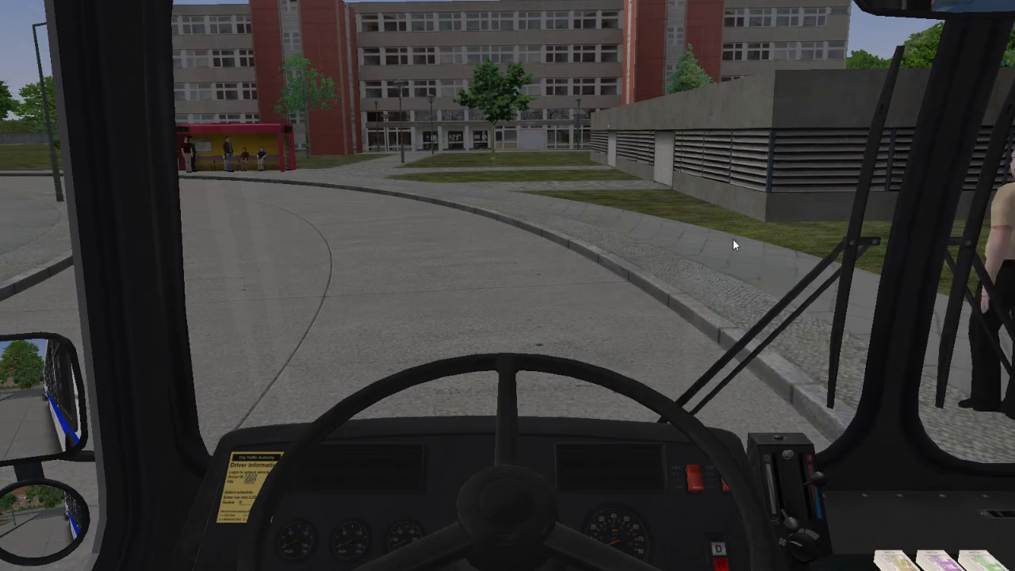
{"action": "left_click_drag", "start_coordinate": [733, 239], "coordinate": [737, 206]}
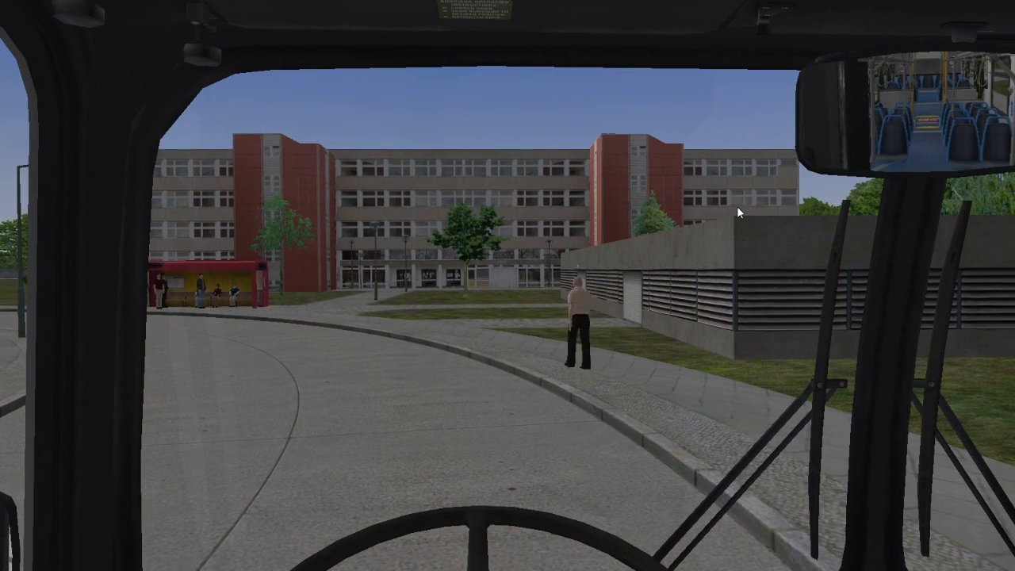
{"action": "left_click_drag", "start_coordinate": [737, 206], "coordinate": [761, 207]}
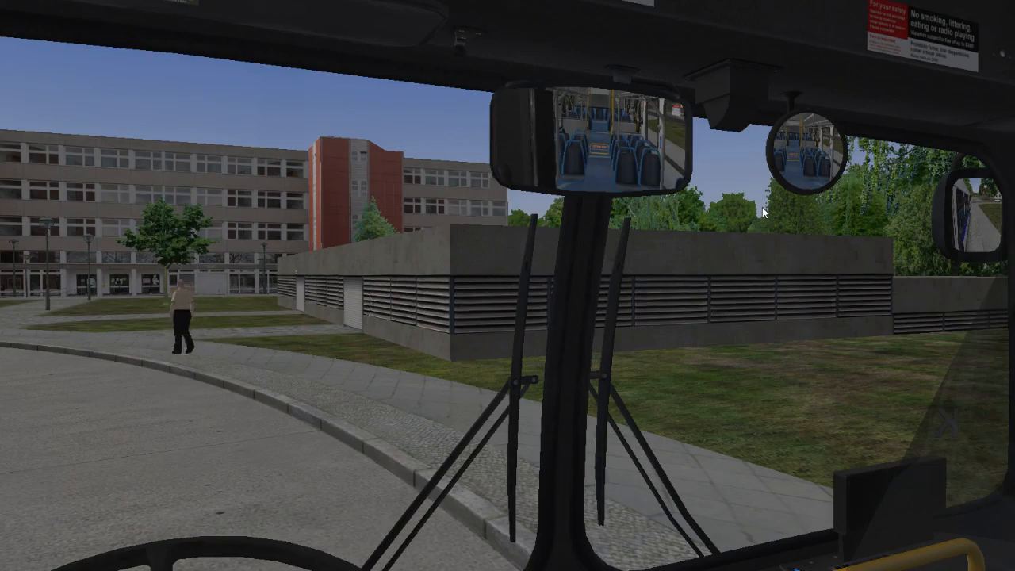
Step: Return to the outside view of the bus's front and side, and open the Windows Start menu over the game
{"action": "key", "text": "F2"}
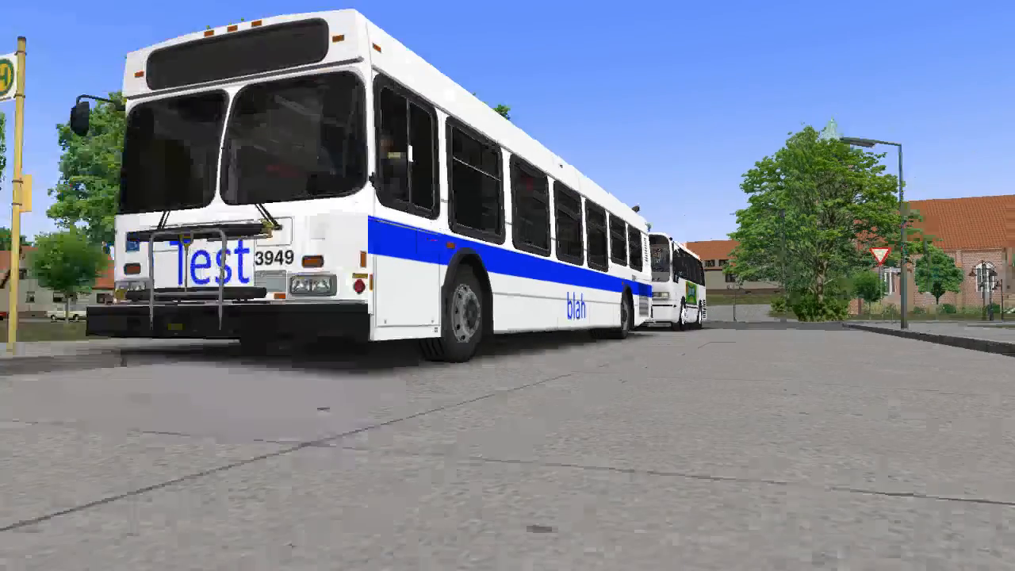
{"action": "left_click_drag", "start_coordinate": [710, 158], "coordinate": [692, 218]}
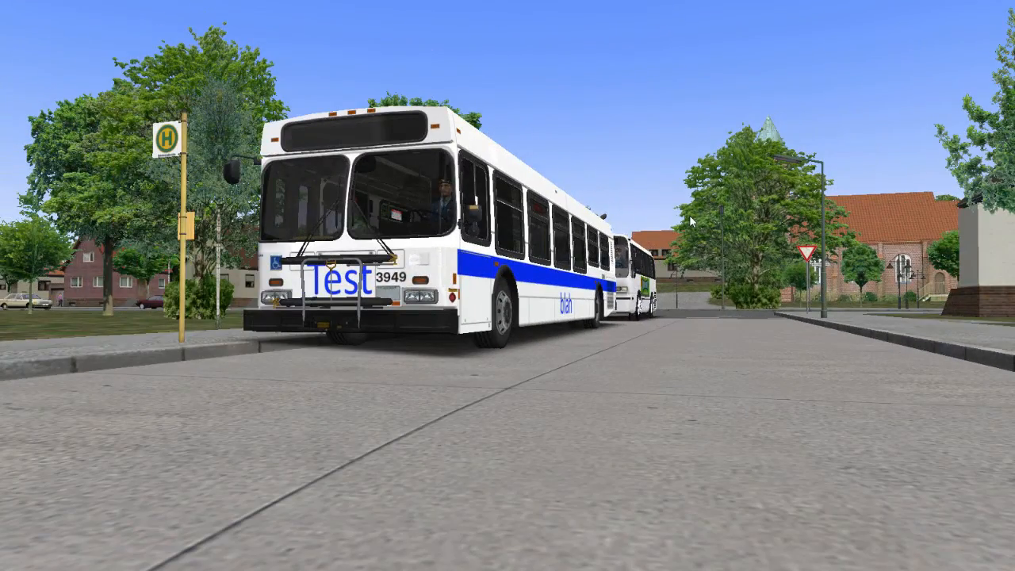
{"action": "key", "text": "super"}
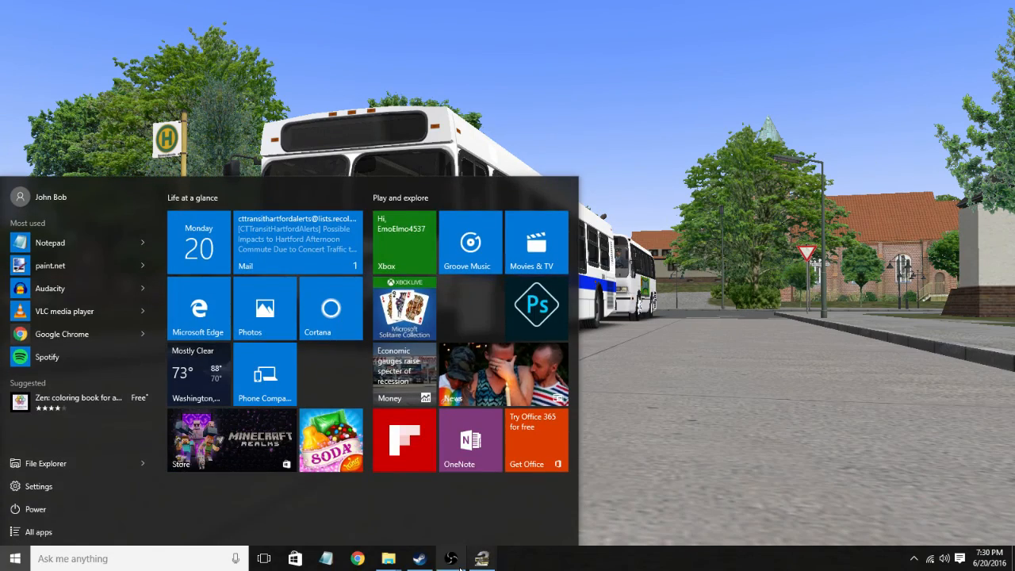